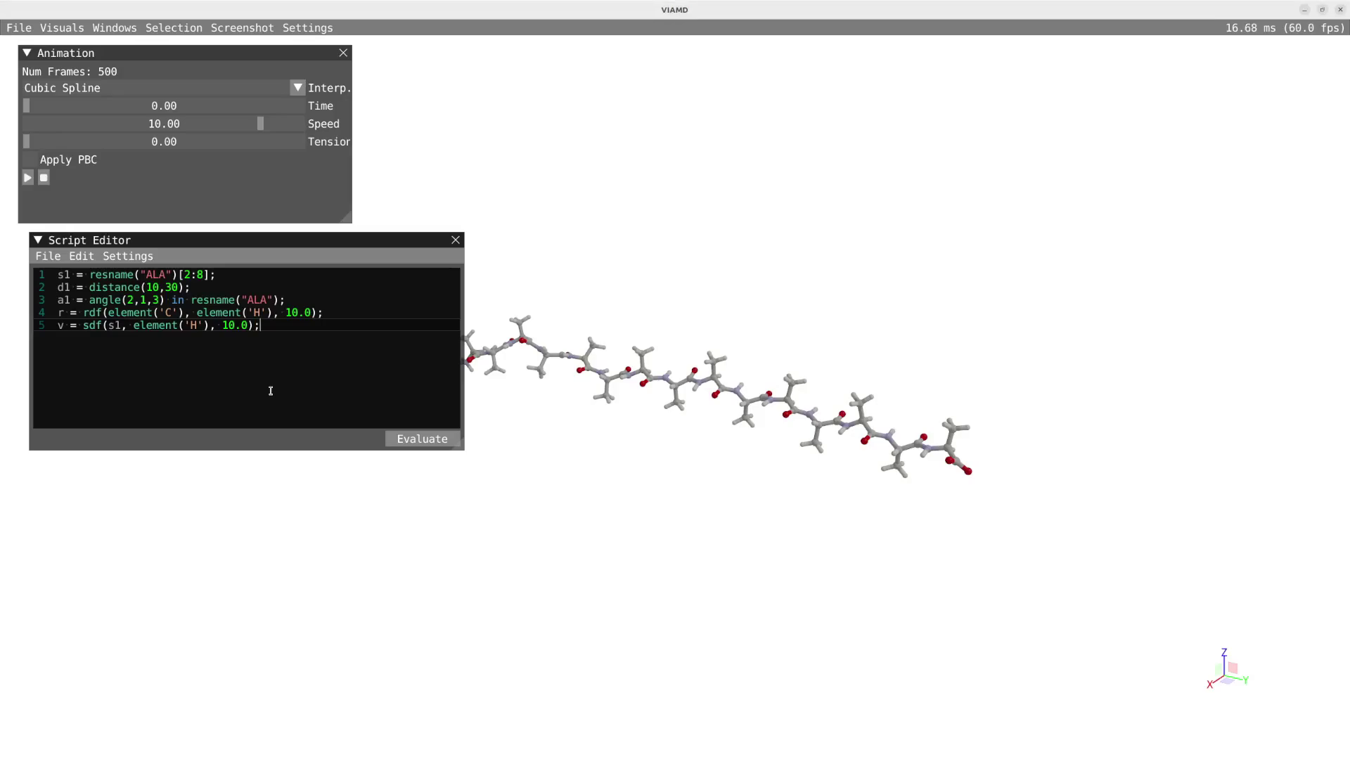
# Turn the peptide to rise to the right, zoom in, and select all five script lines
pyautogui.moveTo(678, 571); pyautogui.dragTo(850, 593)
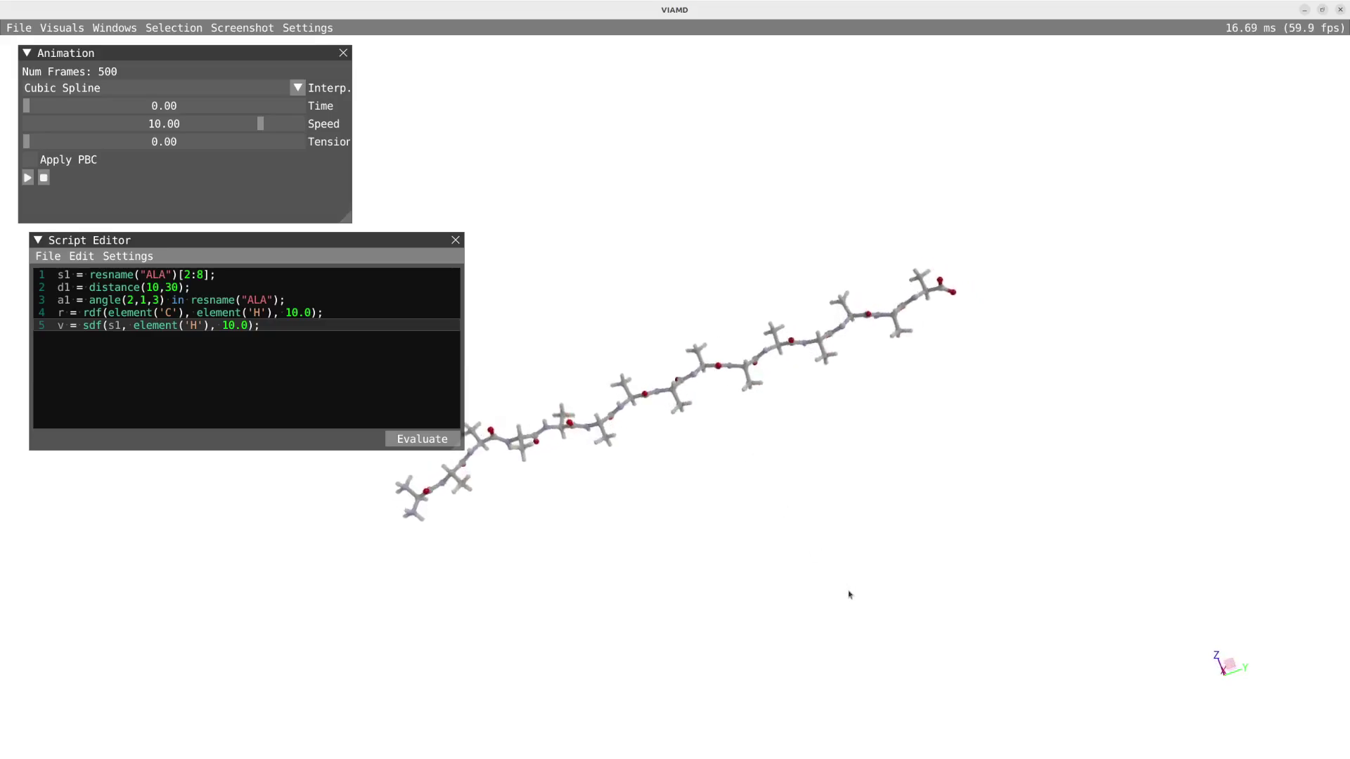
pyautogui.scroll(3, 631, 484)
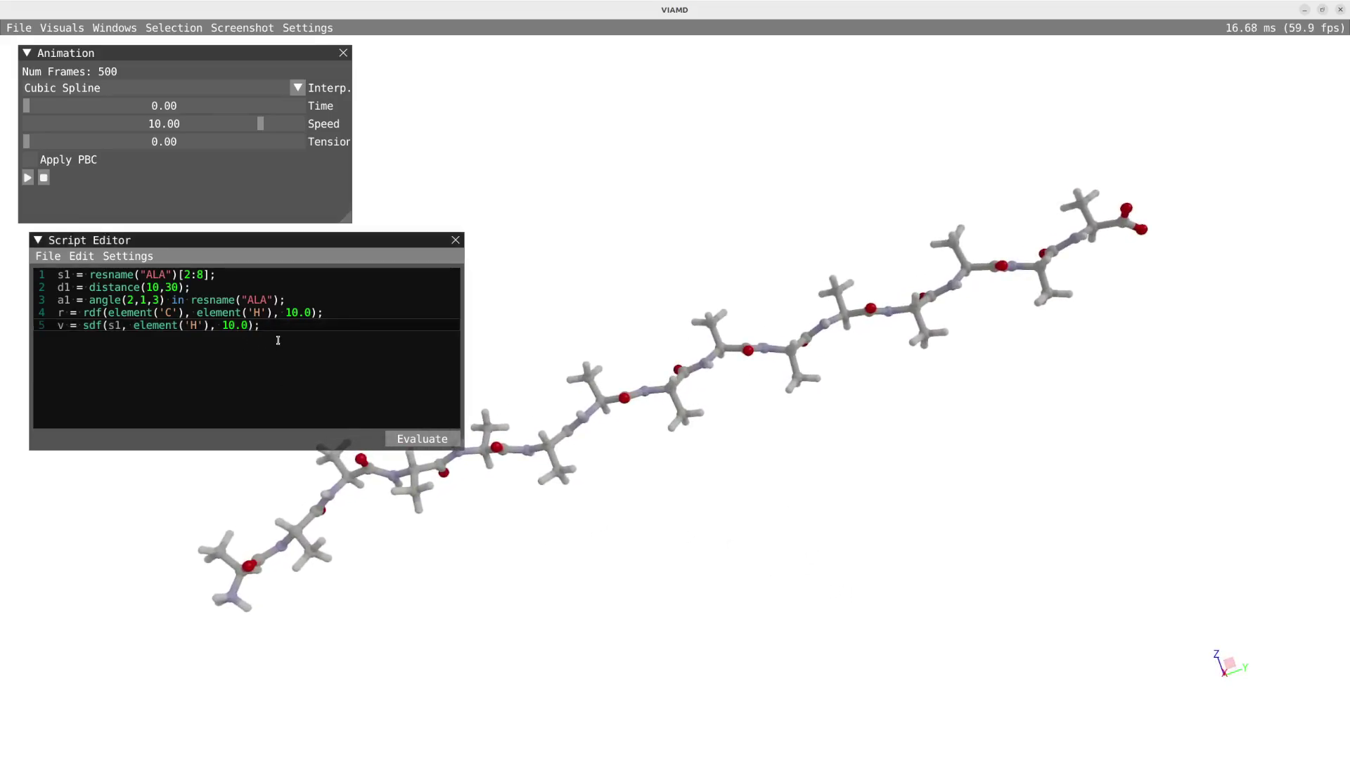
pyautogui.moveTo(260, 327); pyautogui.dragTo(53, 273)
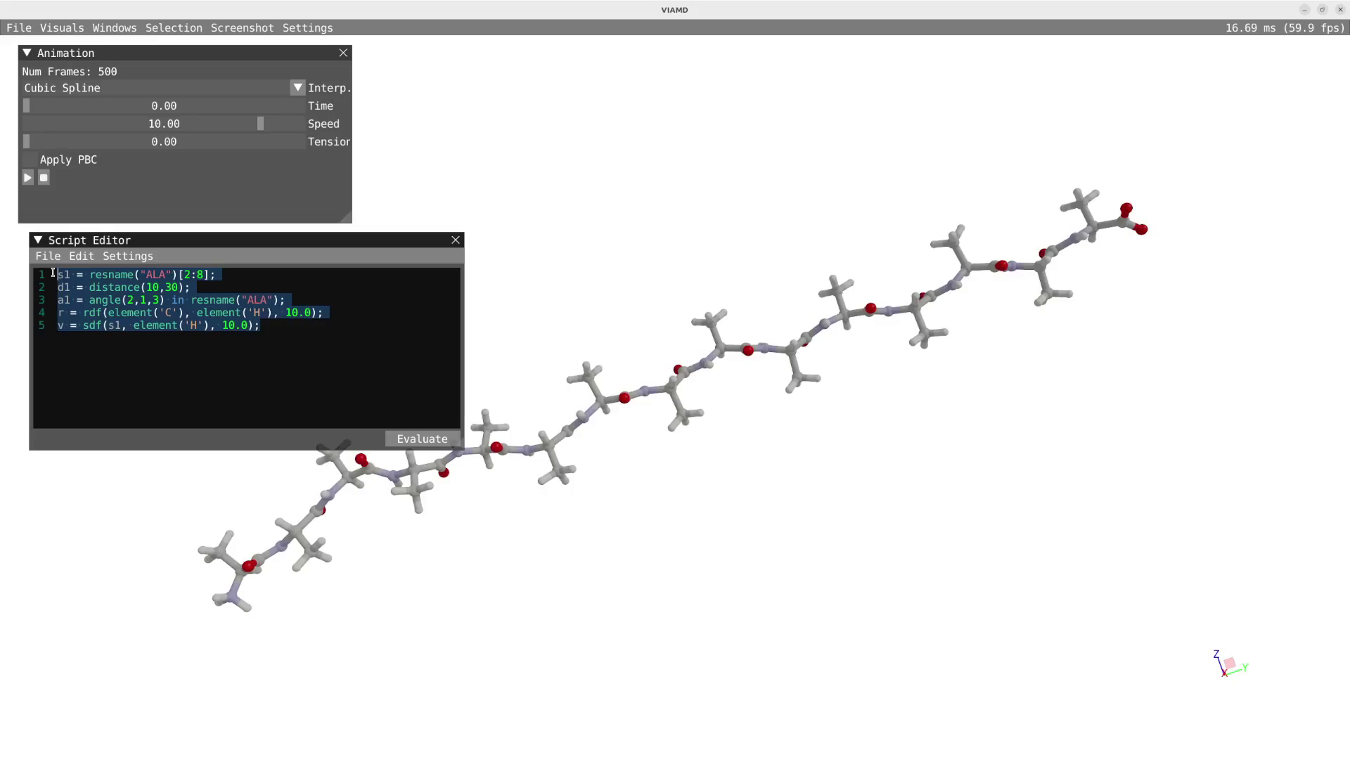
# Replace the old script with dist1 = distance(1, 151) built from picking atoms 1 and 151
pyautogui.press('BackSpace')
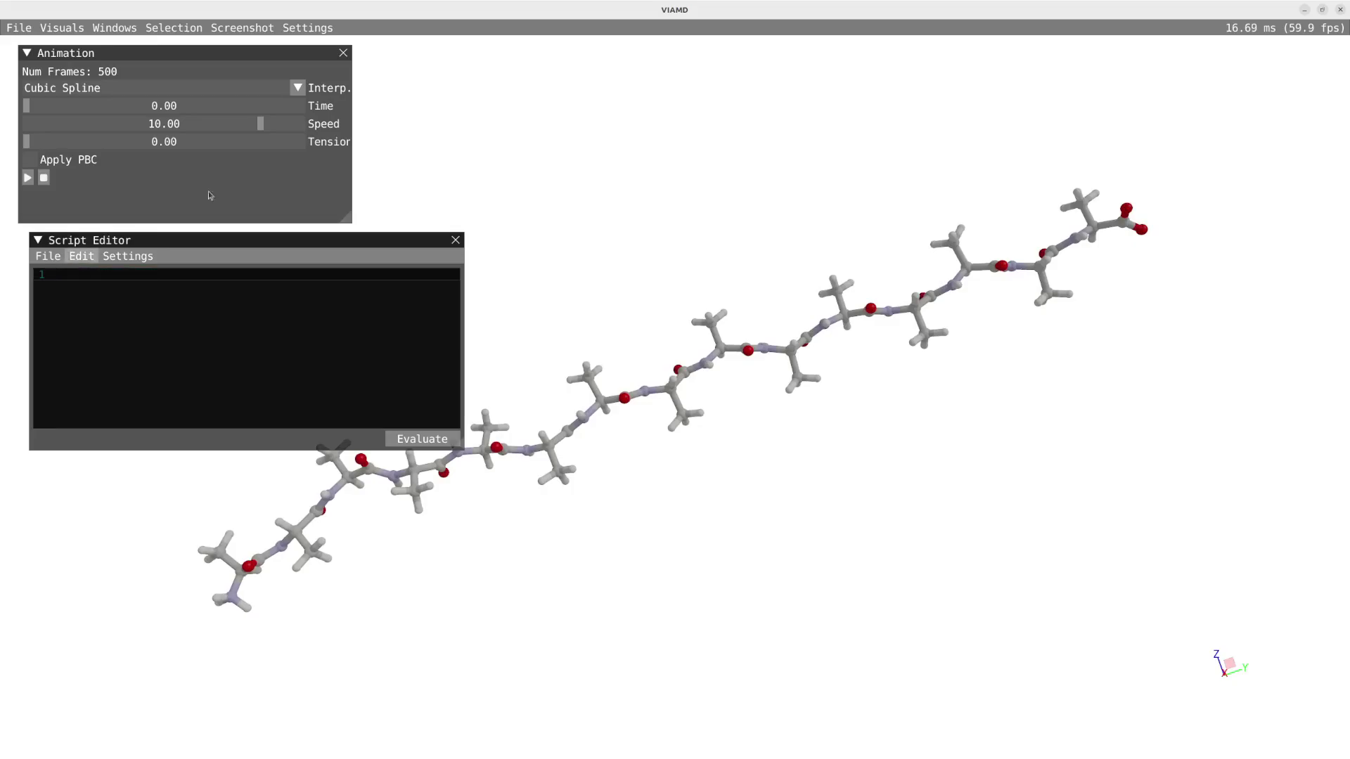
pyautogui.moveTo(615, 500); pyautogui.dragTo(649, 545)
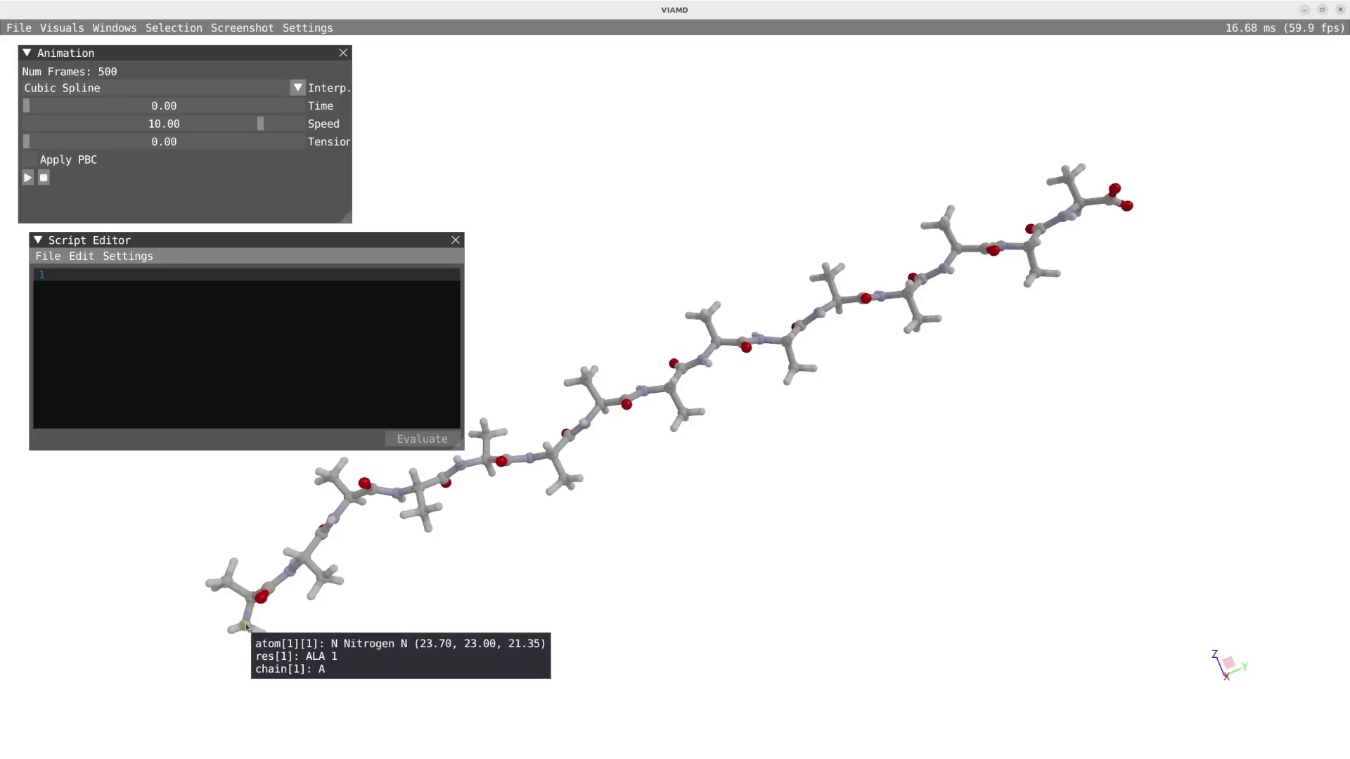
pyautogui.keyDown('shift'); pyautogui.click(246, 626); pyautogui.keyUp('shift')
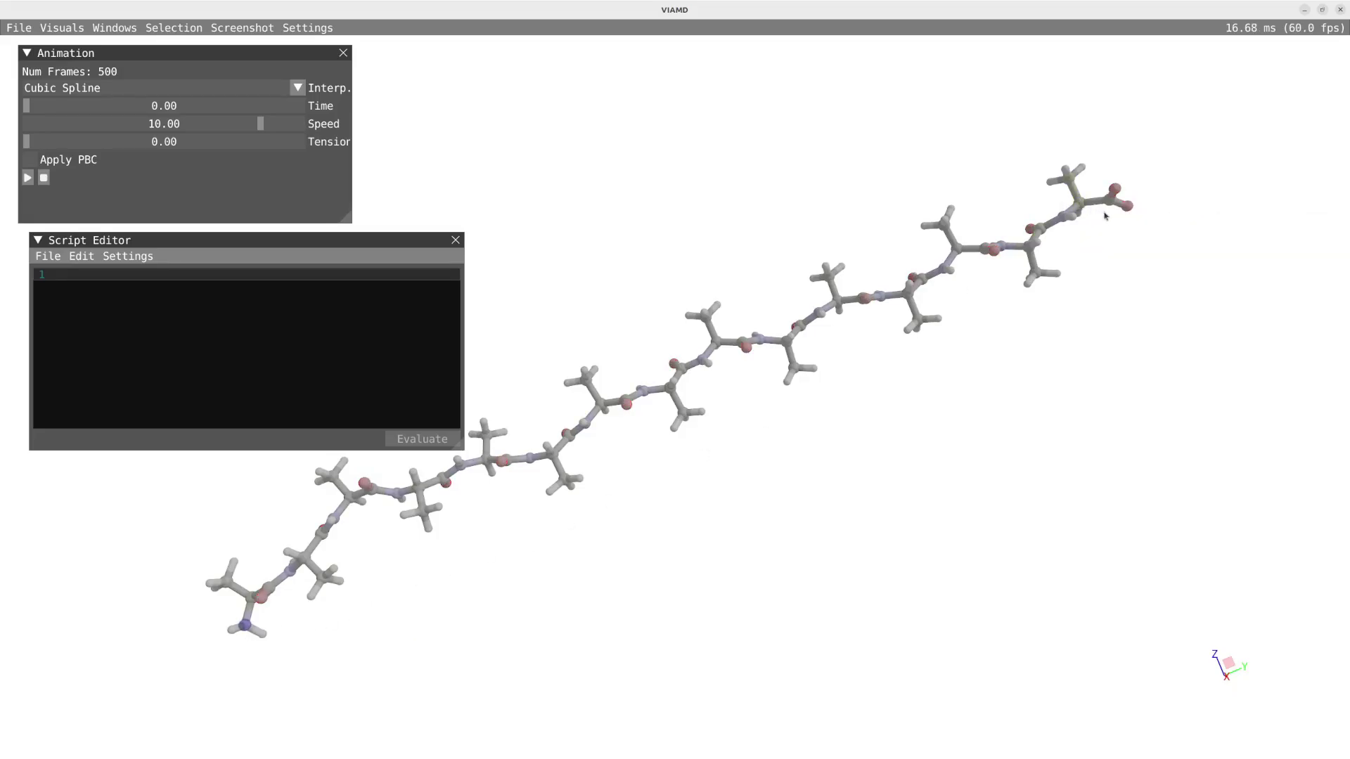
pyautogui.moveTo(1113, 208)
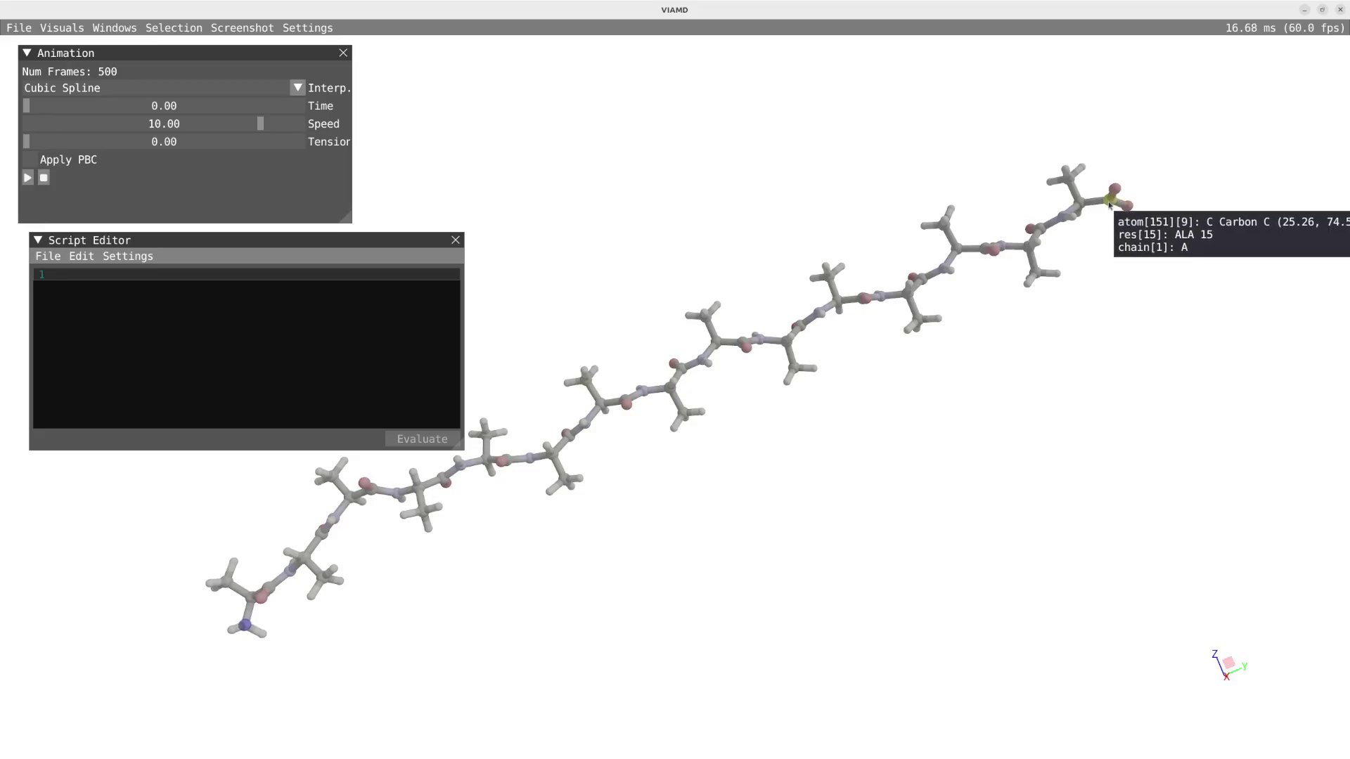
pyautogui.rightClick(1109, 204)
pyautogui.moveTo(1129, 212)
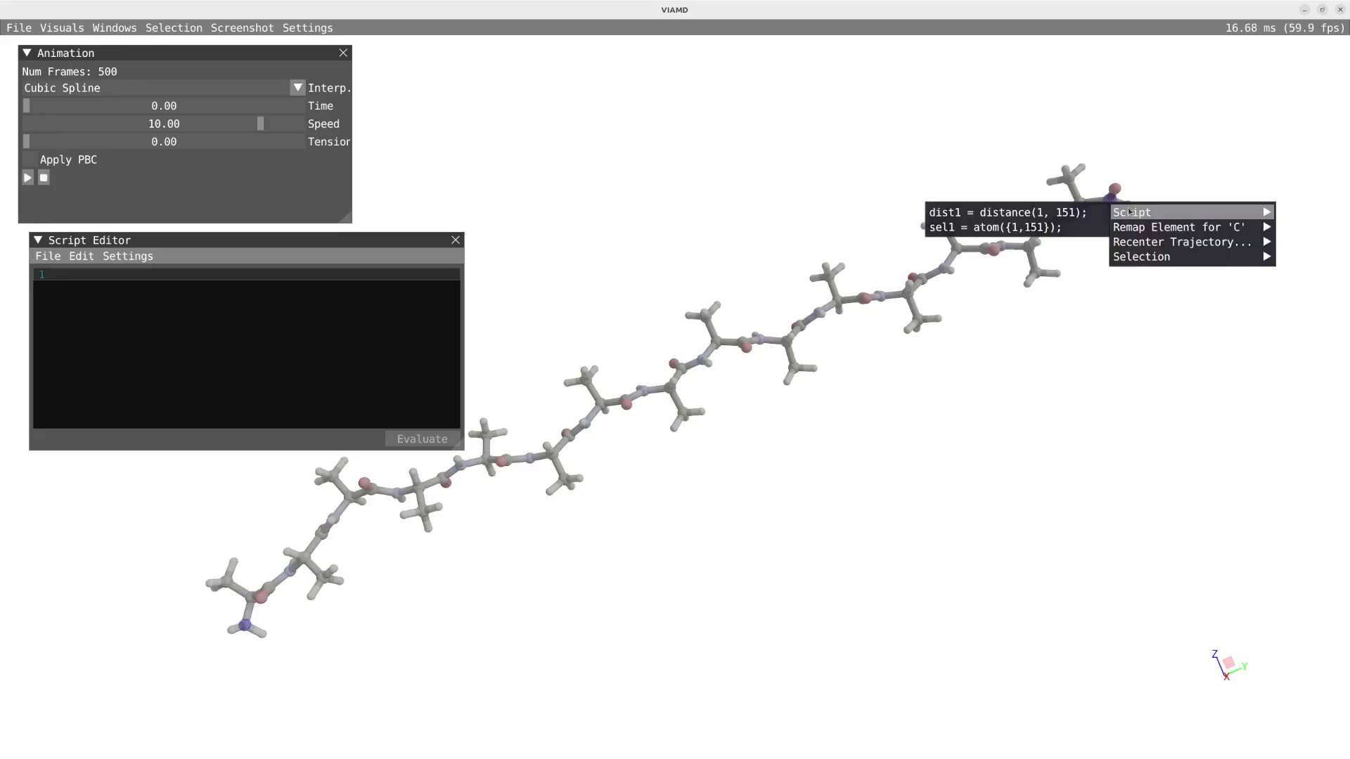
pyautogui.click(1080, 214)
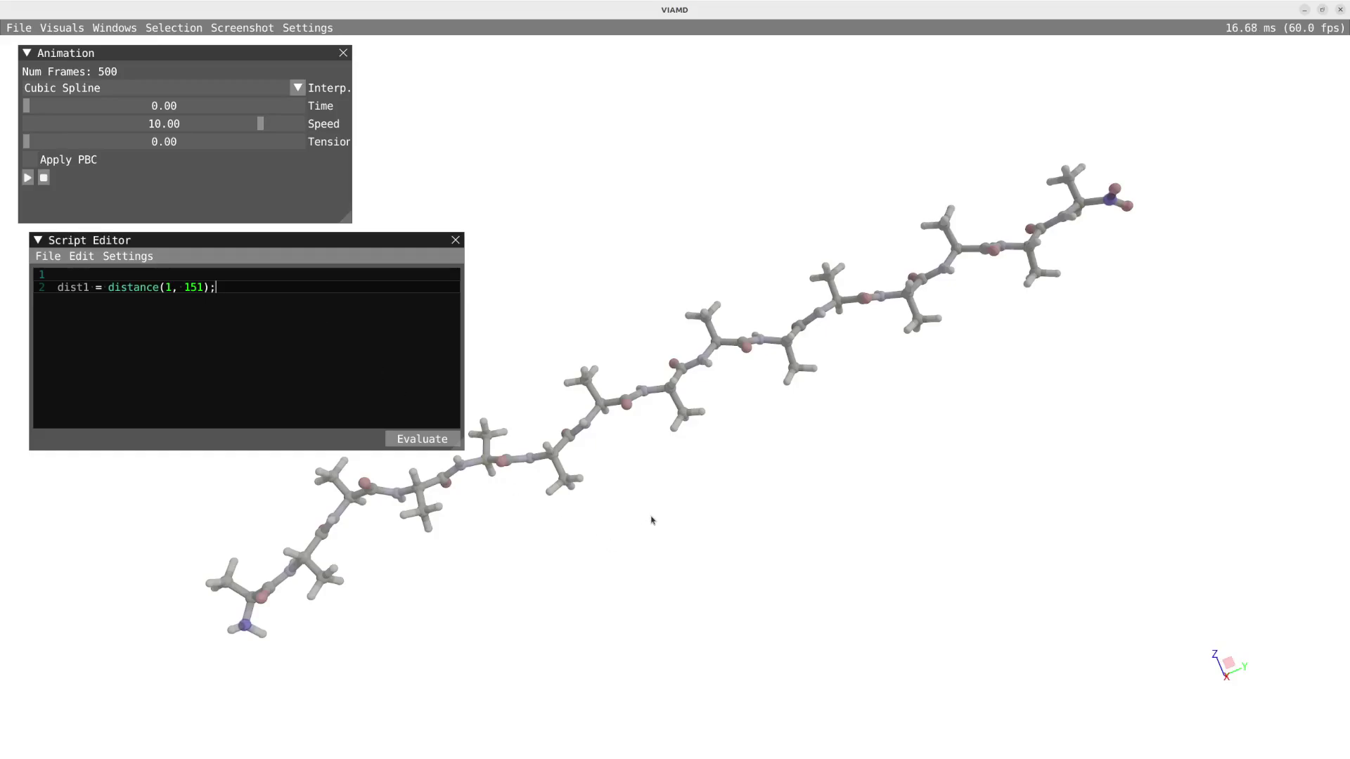
# Pick three atoms in residue 8 and add ang1 = angle(2, 1, 3) in resname("ALA") to the script
pyautogui.moveTo(636, 522); pyautogui.dragTo(174, 399)
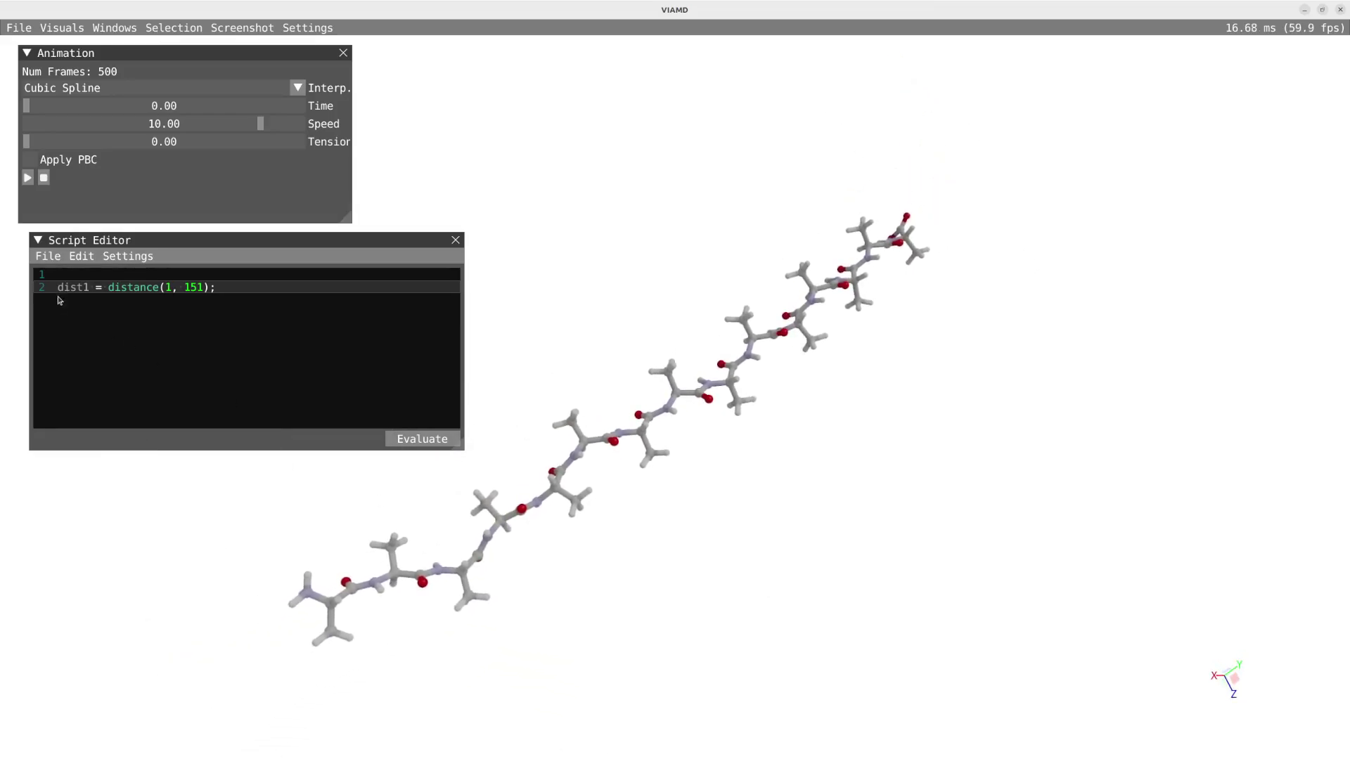
pyautogui.moveTo(75, 291)
pyautogui.moveTo(866, 604); pyautogui.dragTo(958, 507)
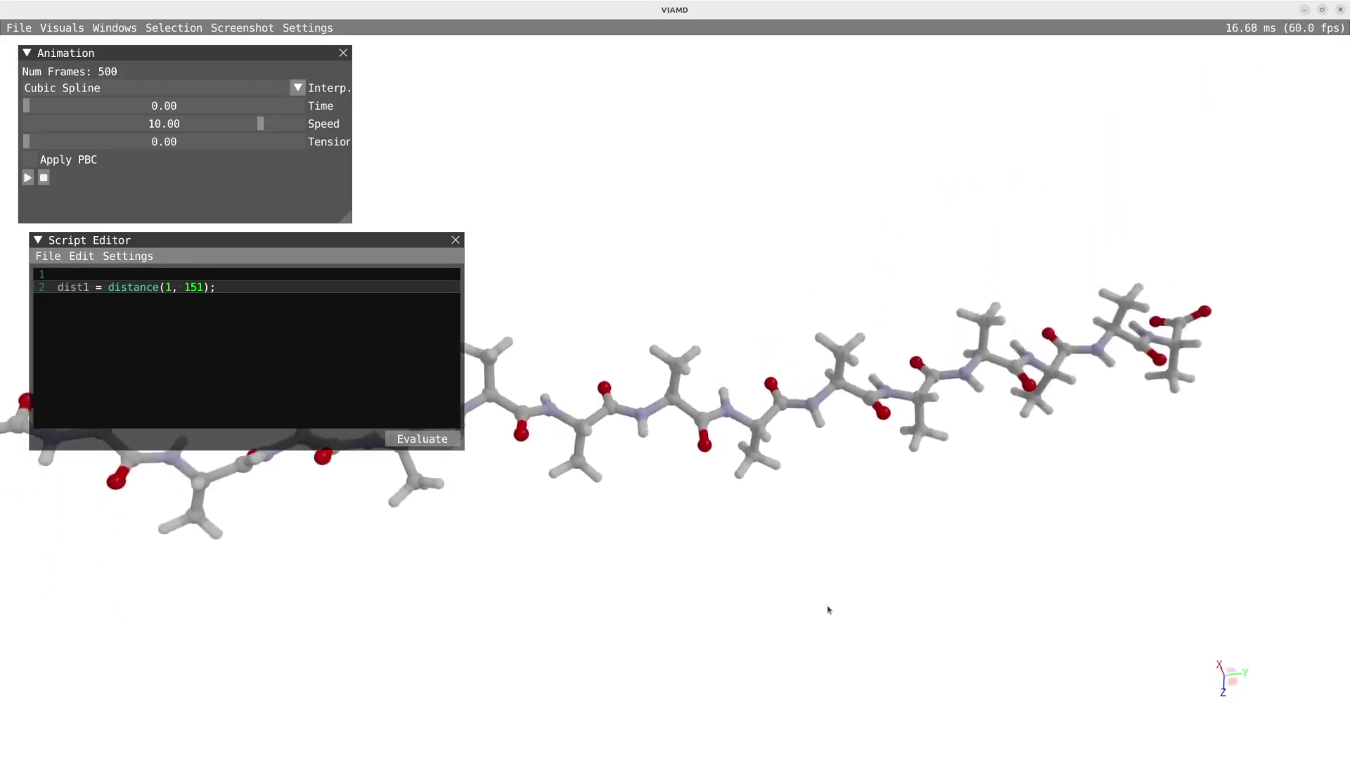
pyautogui.scroll(3, 654, 446)
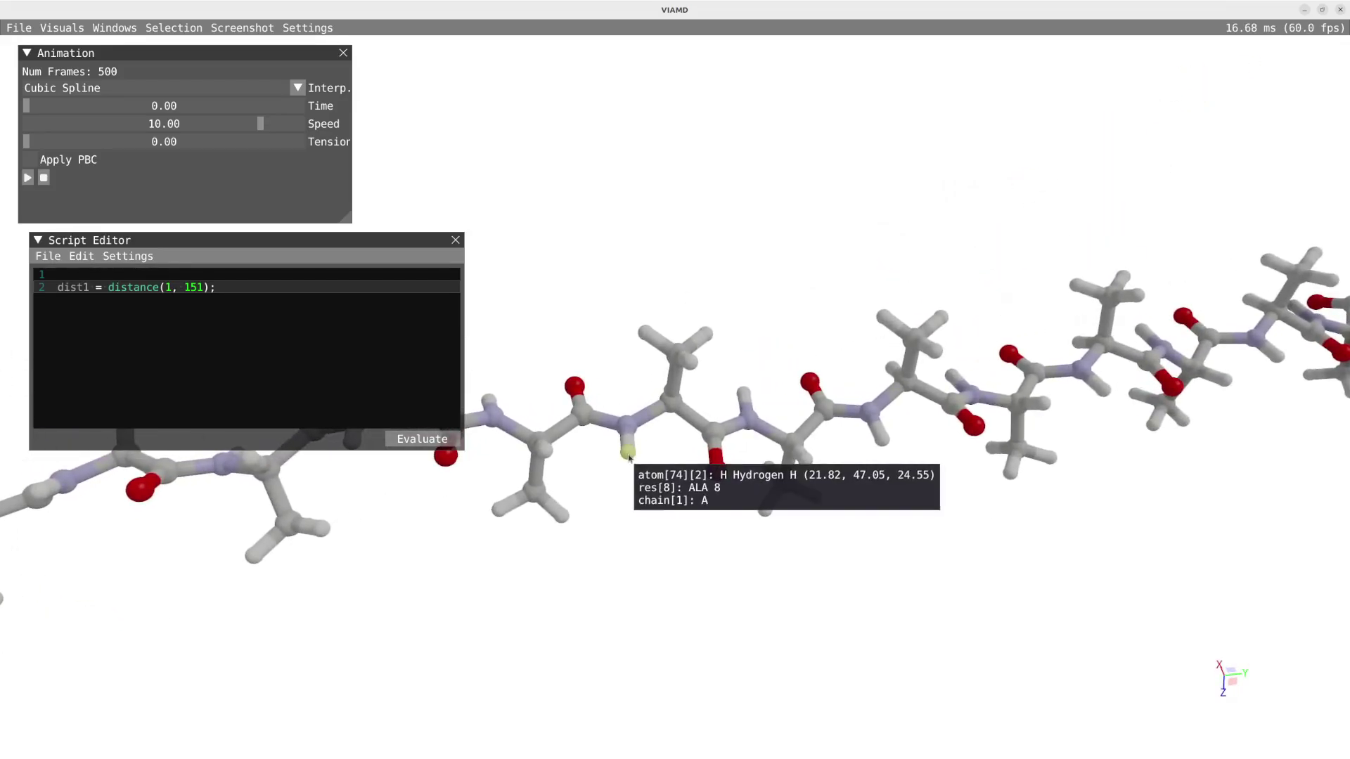
pyautogui.moveTo(665, 411)
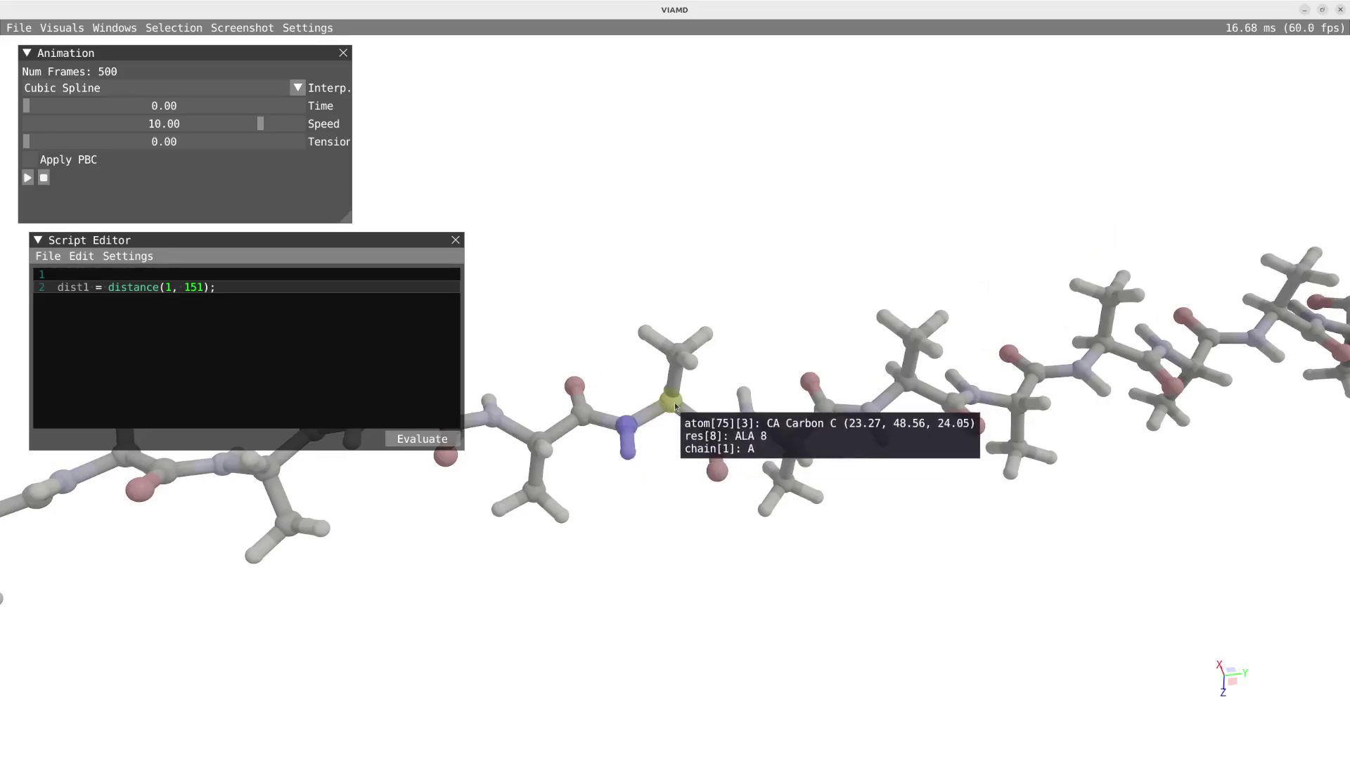
pyautogui.rightClick(675, 406)
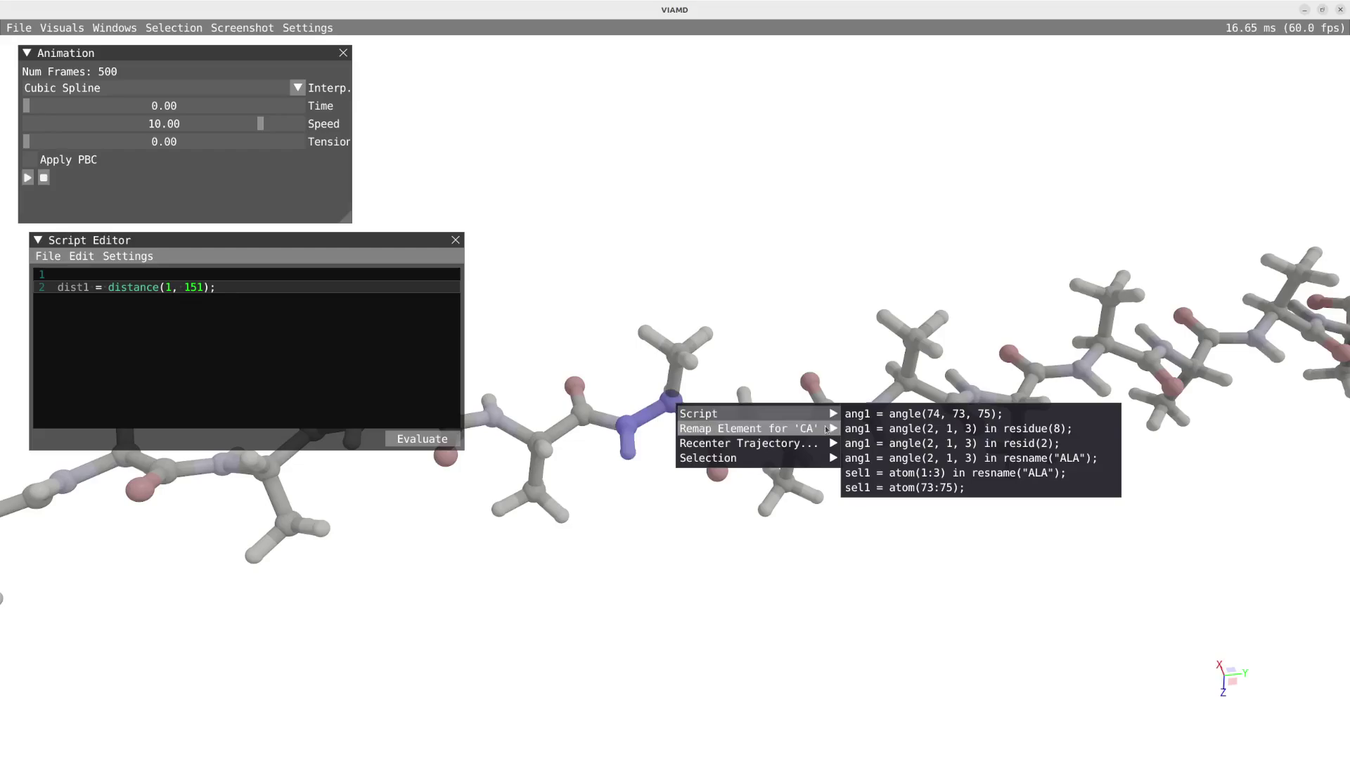
pyautogui.click(1022, 460)
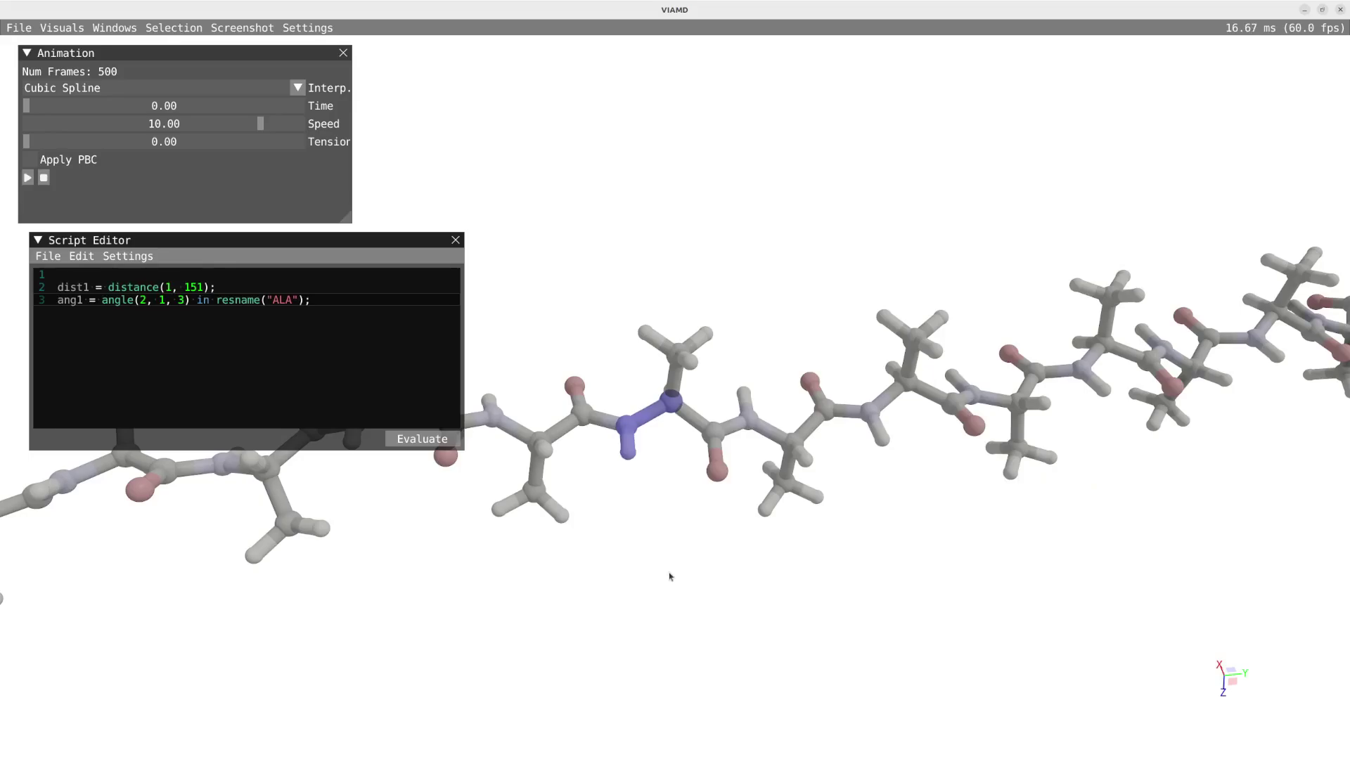
# Pick four atoms and add dih1 = dihedral(1, 3, 9, 10) in resname("ALA") to the script
pyautogui.moveTo(711, 635); pyautogui.dragTo(633, 575)
pyautogui.scroll(-2, 634, 575)
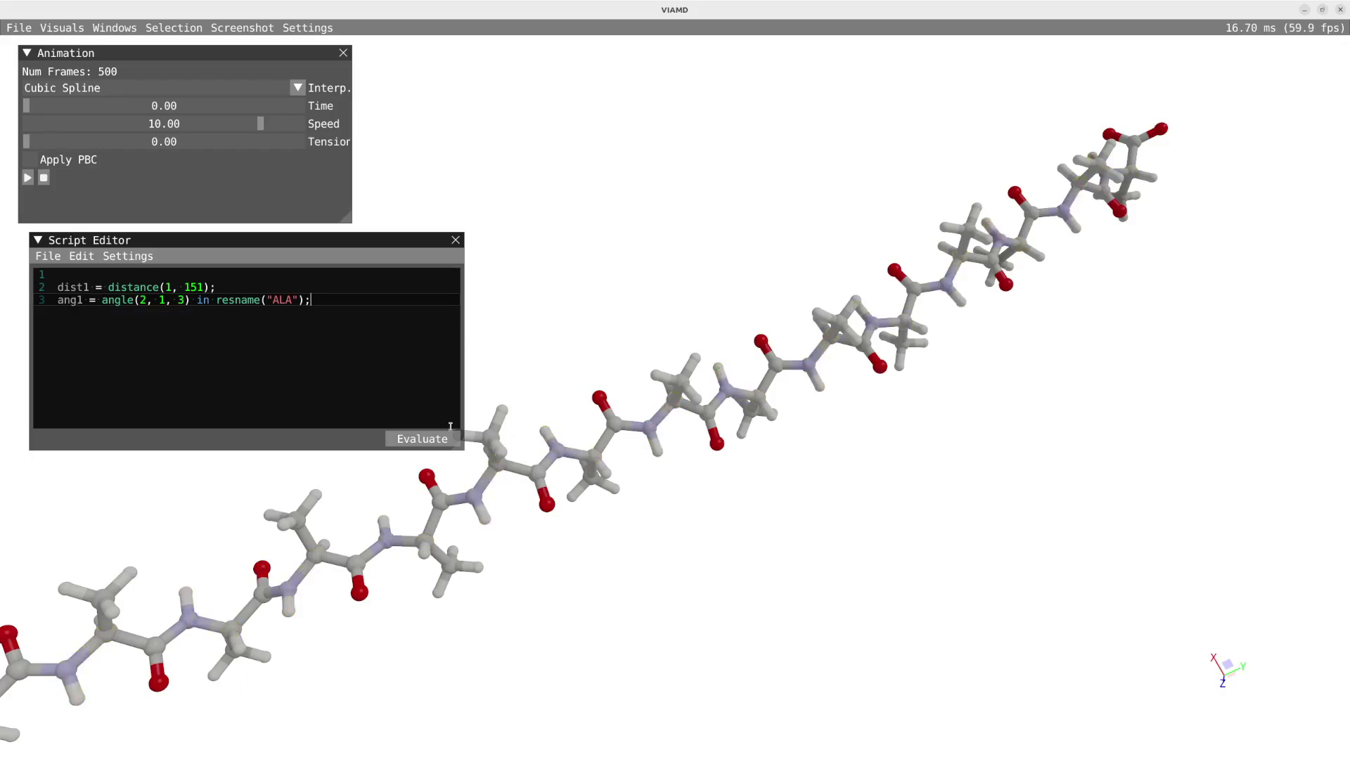
pyautogui.moveTo(647, 596); pyautogui.dragTo(731, 554)
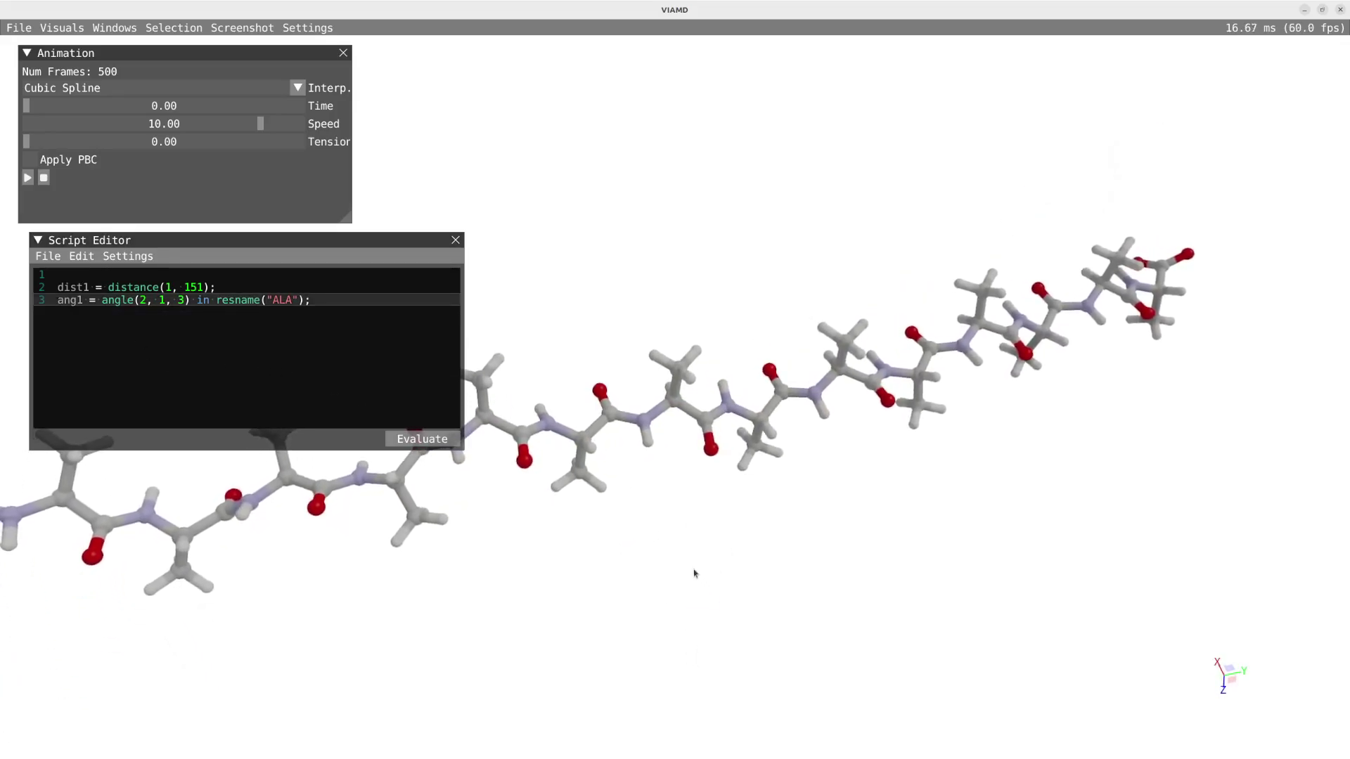
pyautogui.scroll(3, 683, 500)
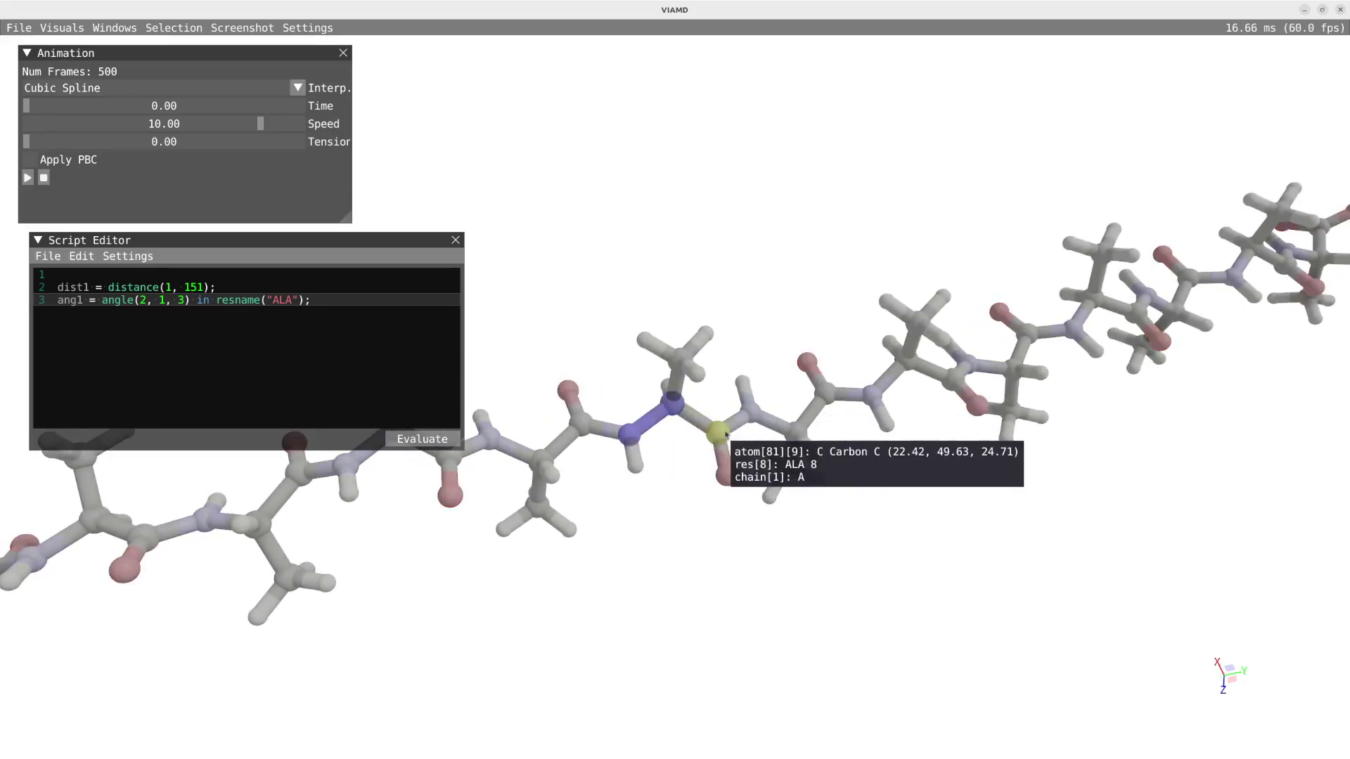
pyautogui.moveTo(729, 473)
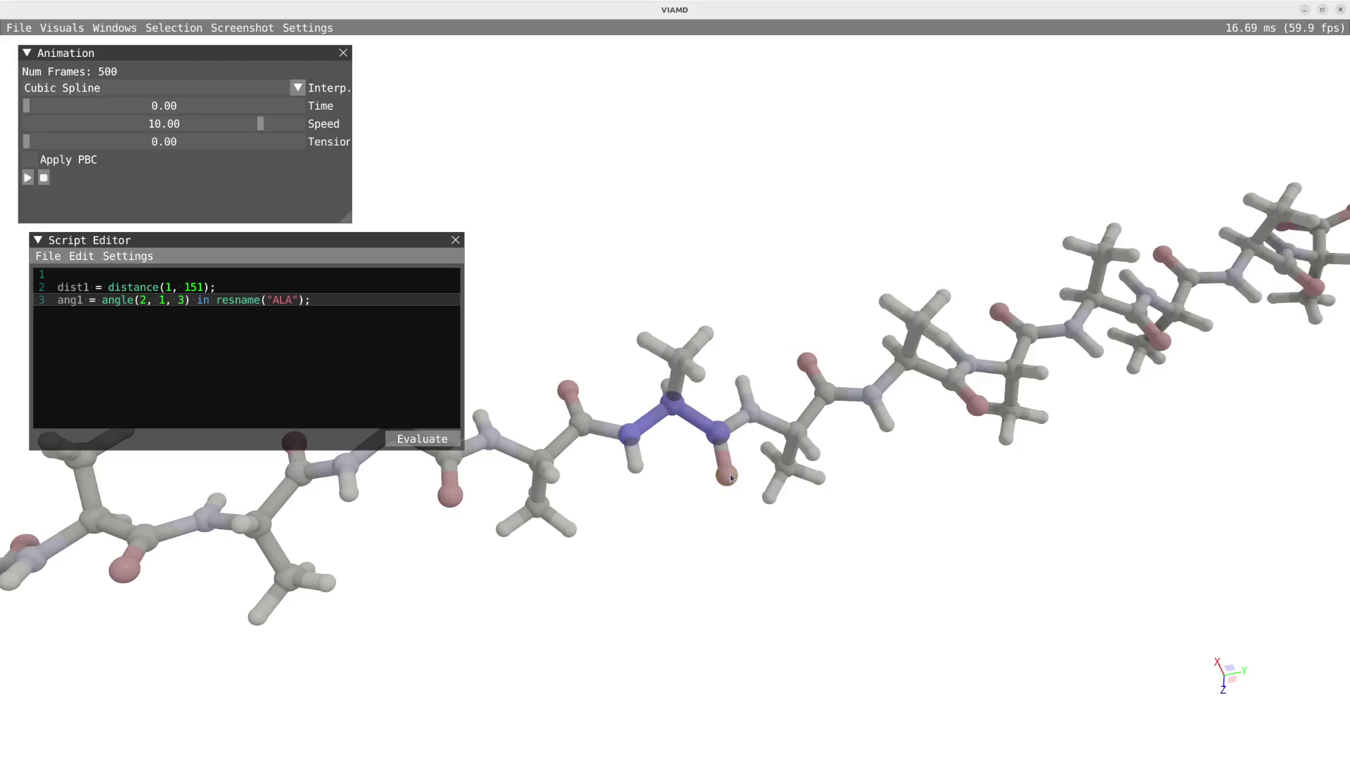
pyautogui.rightClick(720, 432)
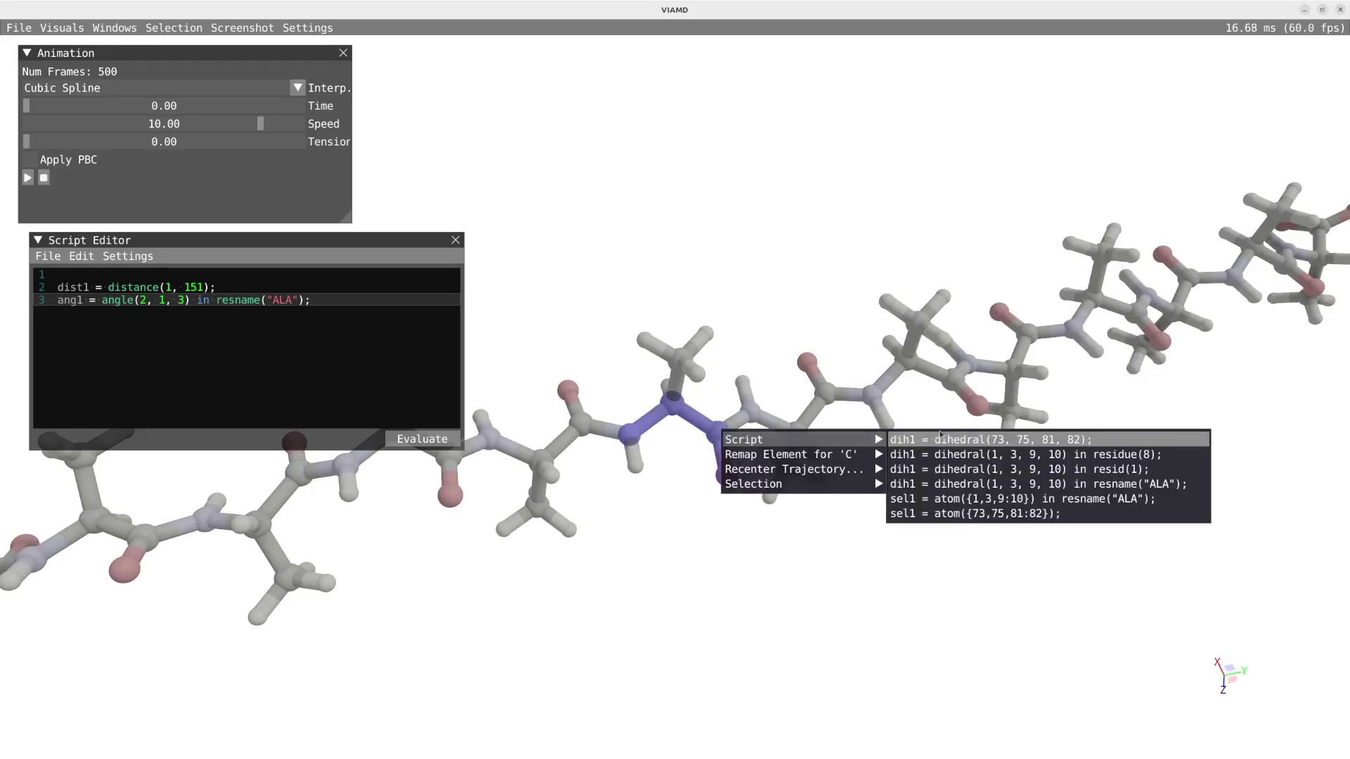
pyautogui.click(1024, 484)
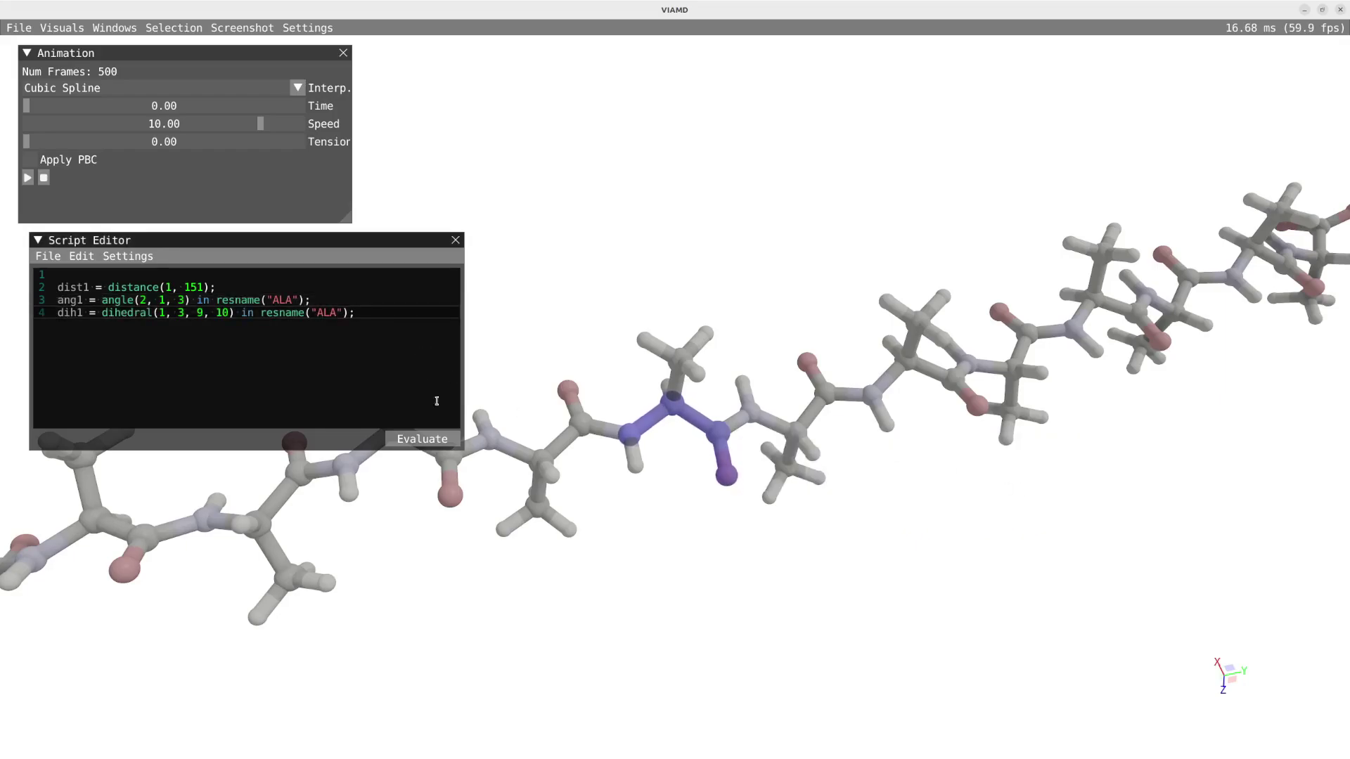
# Clear the highlighted atoms and evaluate the three-measurement script
pyautogui.click(656, 595)
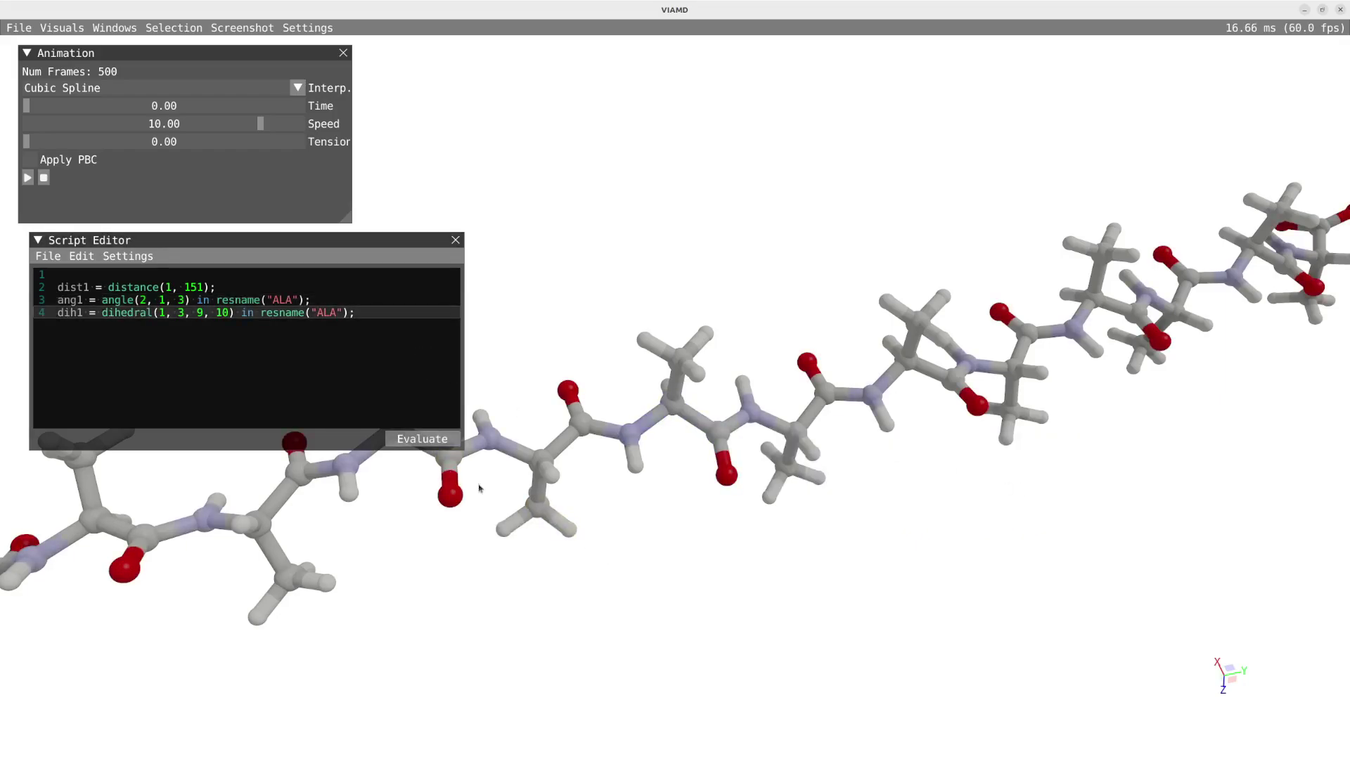
pyautogui.click(95, 333)
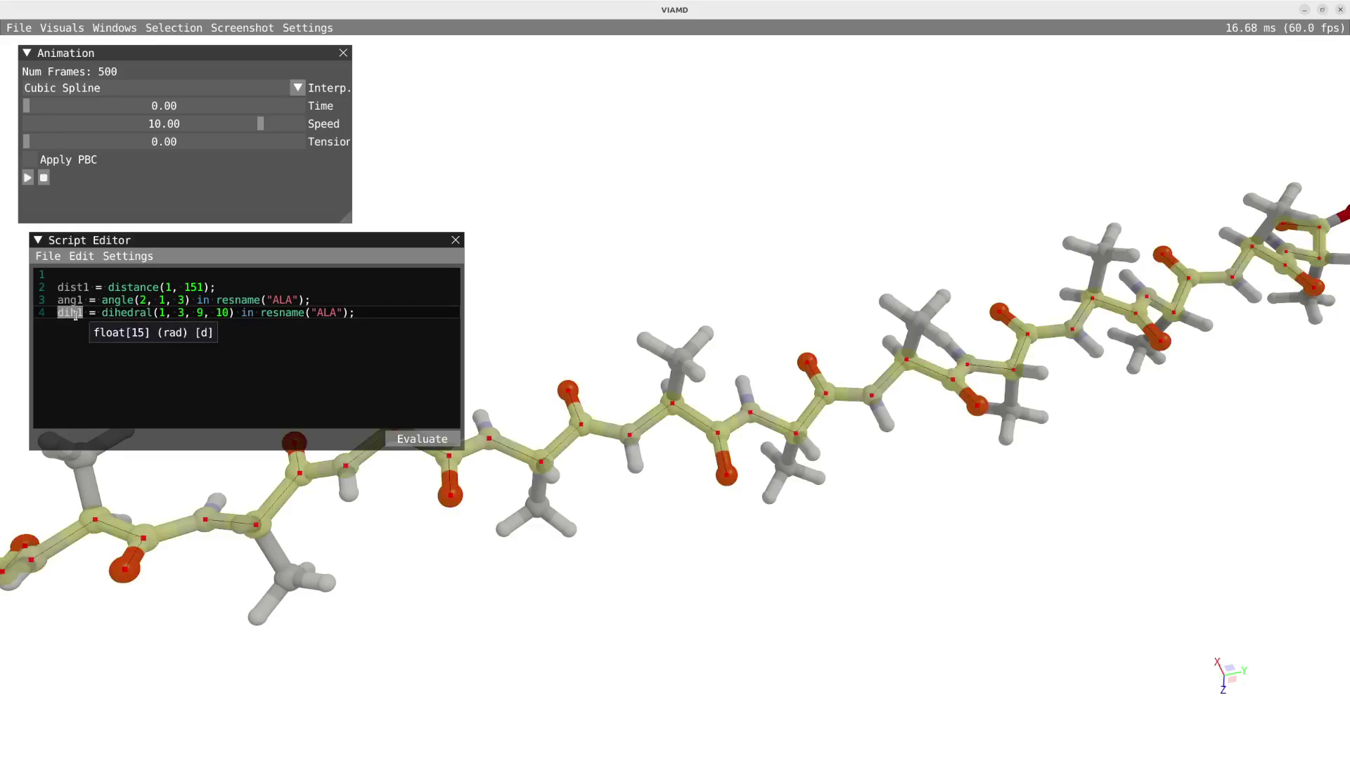
pyautogui.click(422, 438)
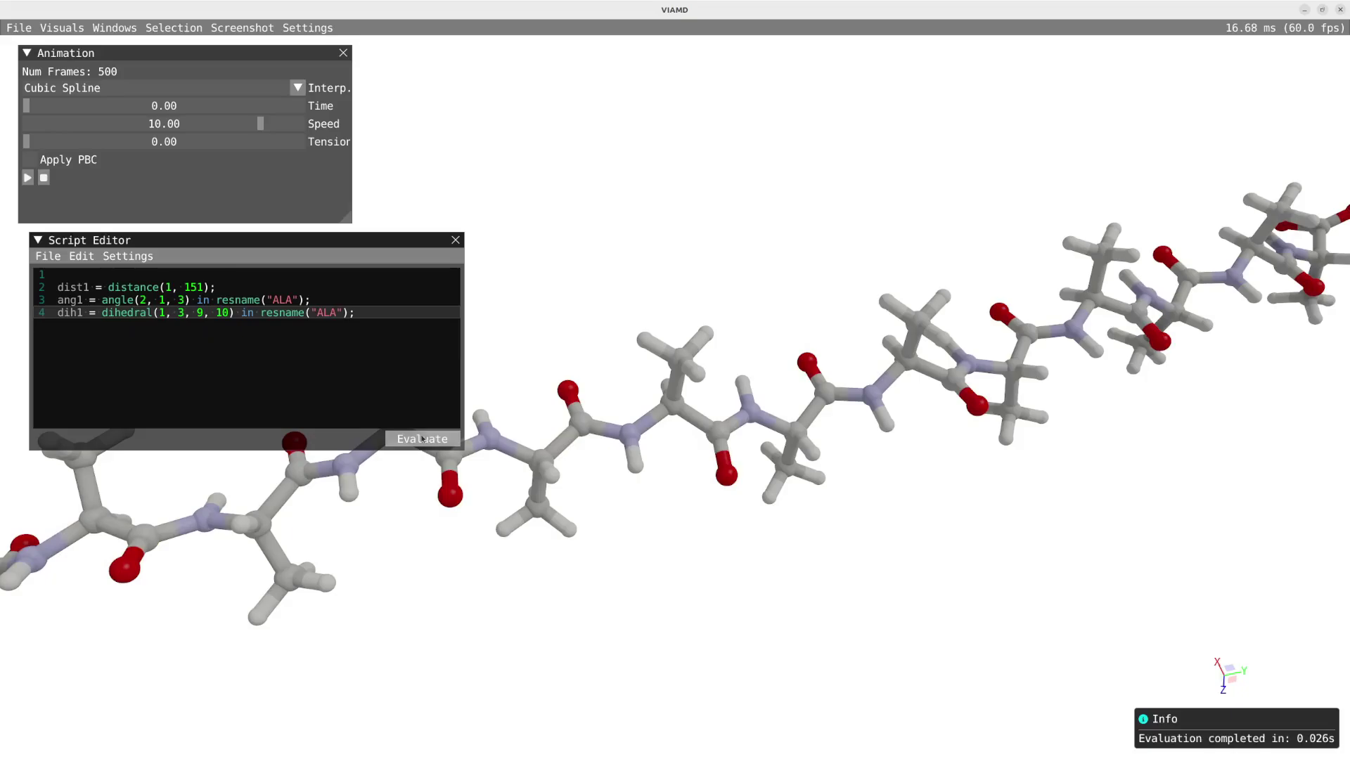
pyautogui.click(127, 28)
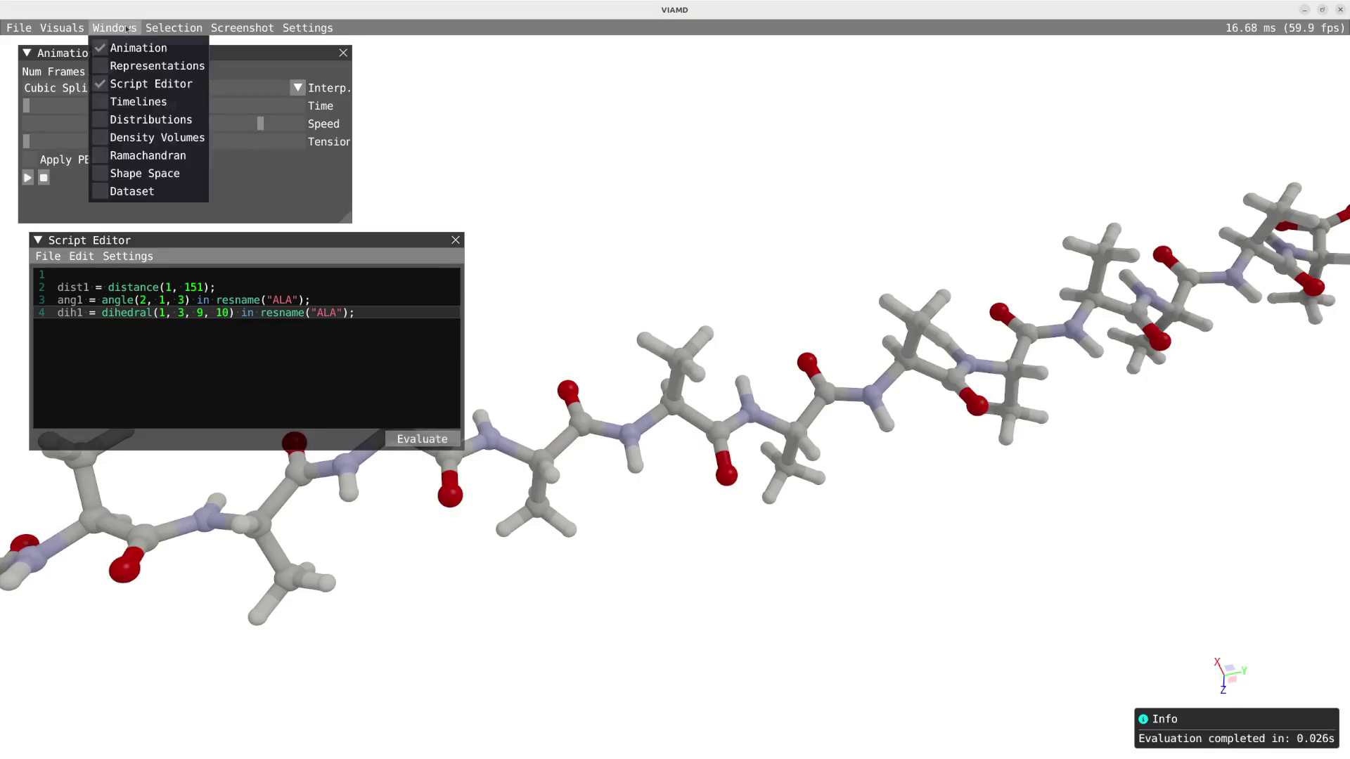
# Show the Timelines and Distributions windows and make Distributions shorter
pyautogui.click(135, 102)
pyautogui.click(137, 121)
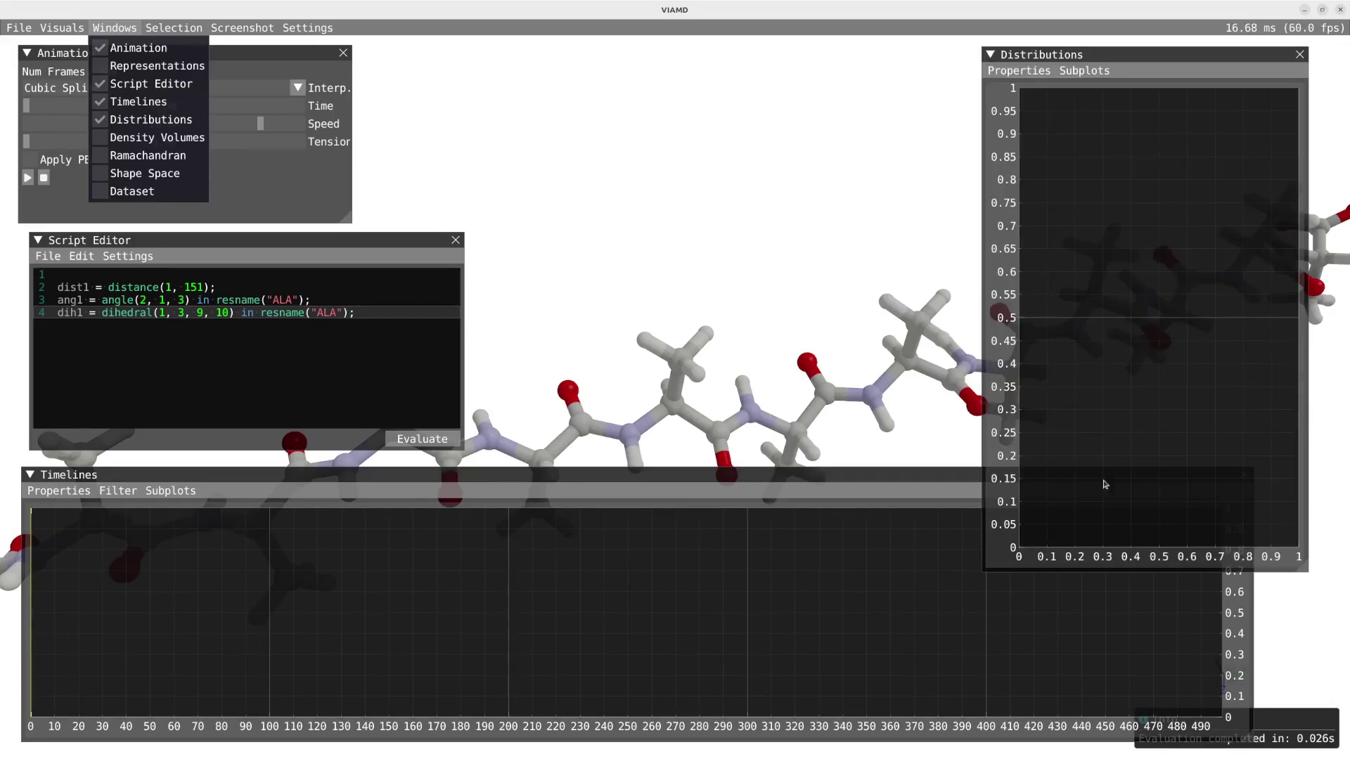
pyautogui.click(1304, 583)
pyautogui.moveTo(1306, 569); pyautogui.dragTo(1323, 457)
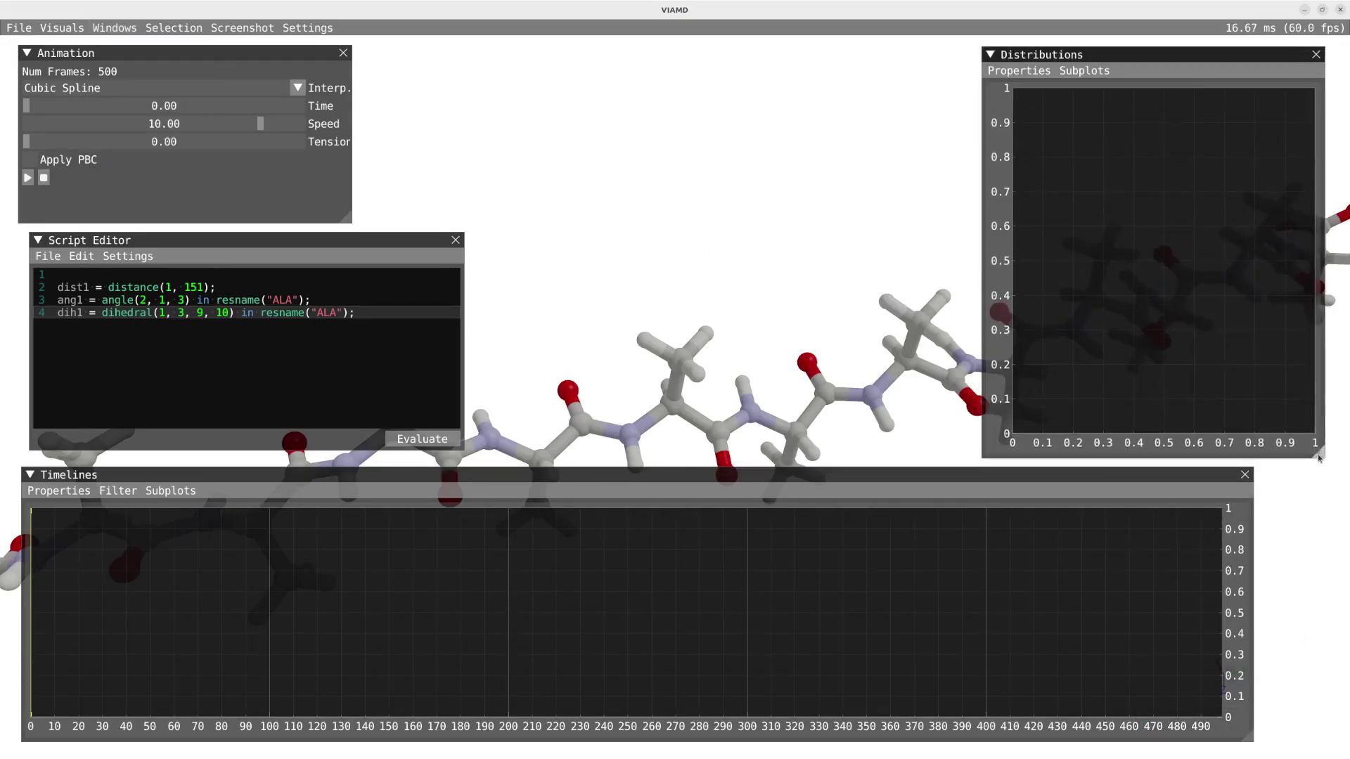
# Plot dist1 in both the timeline and the distribution plot
pyautogui.click(54, 491)
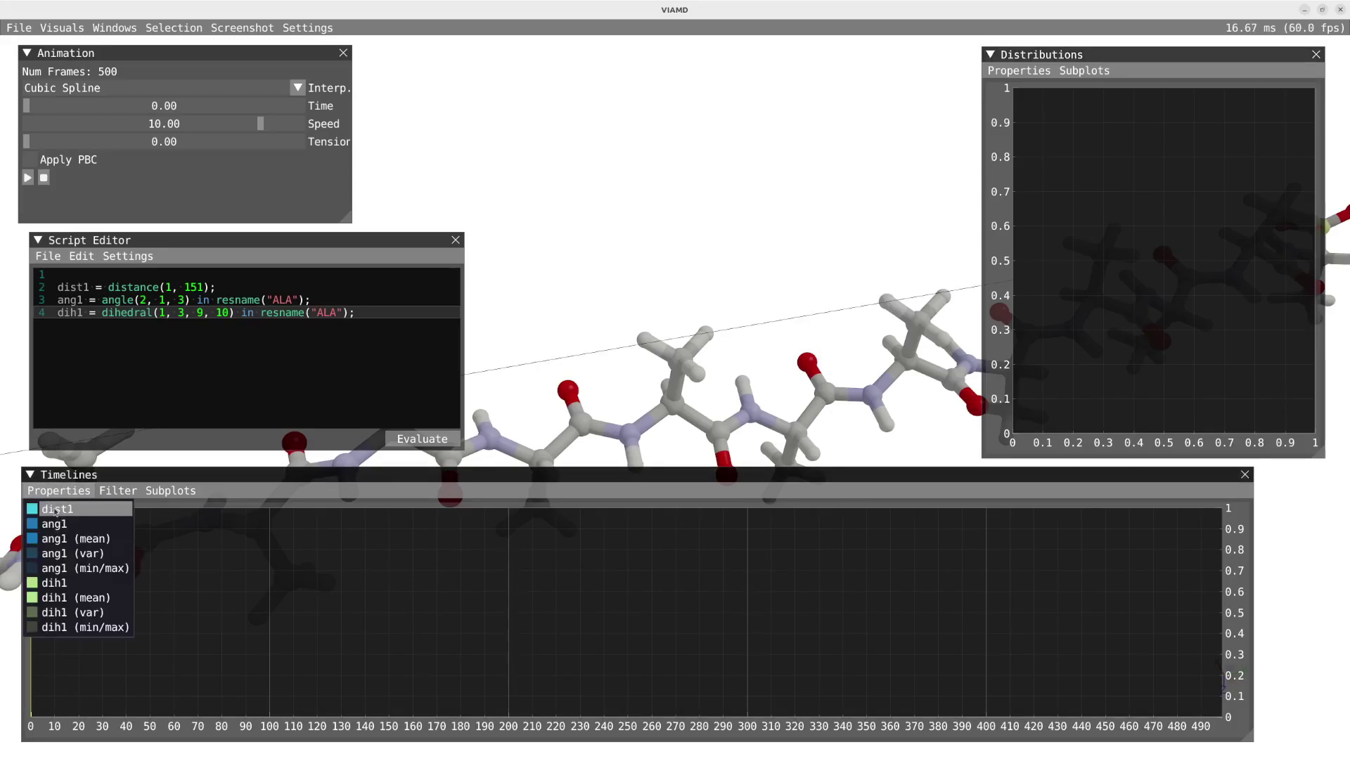
pyautogui.moveTo(54, 509); pyautogui.dragTo(268, 570)
pyautogui.click(1018, 70)
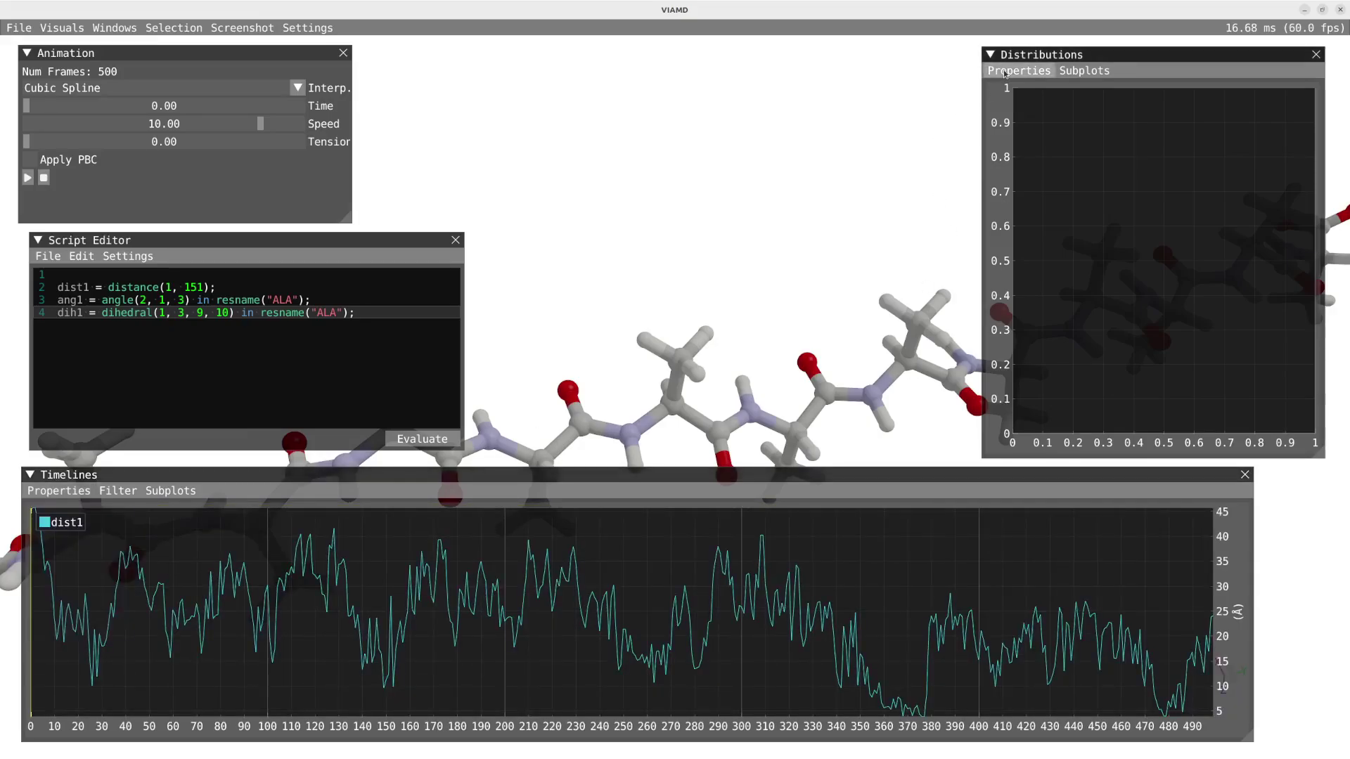
pyautogui.click(1018, 70)
pyautogui.moveTo(1016, 89); pyautogui.dragTo(1092, 160)
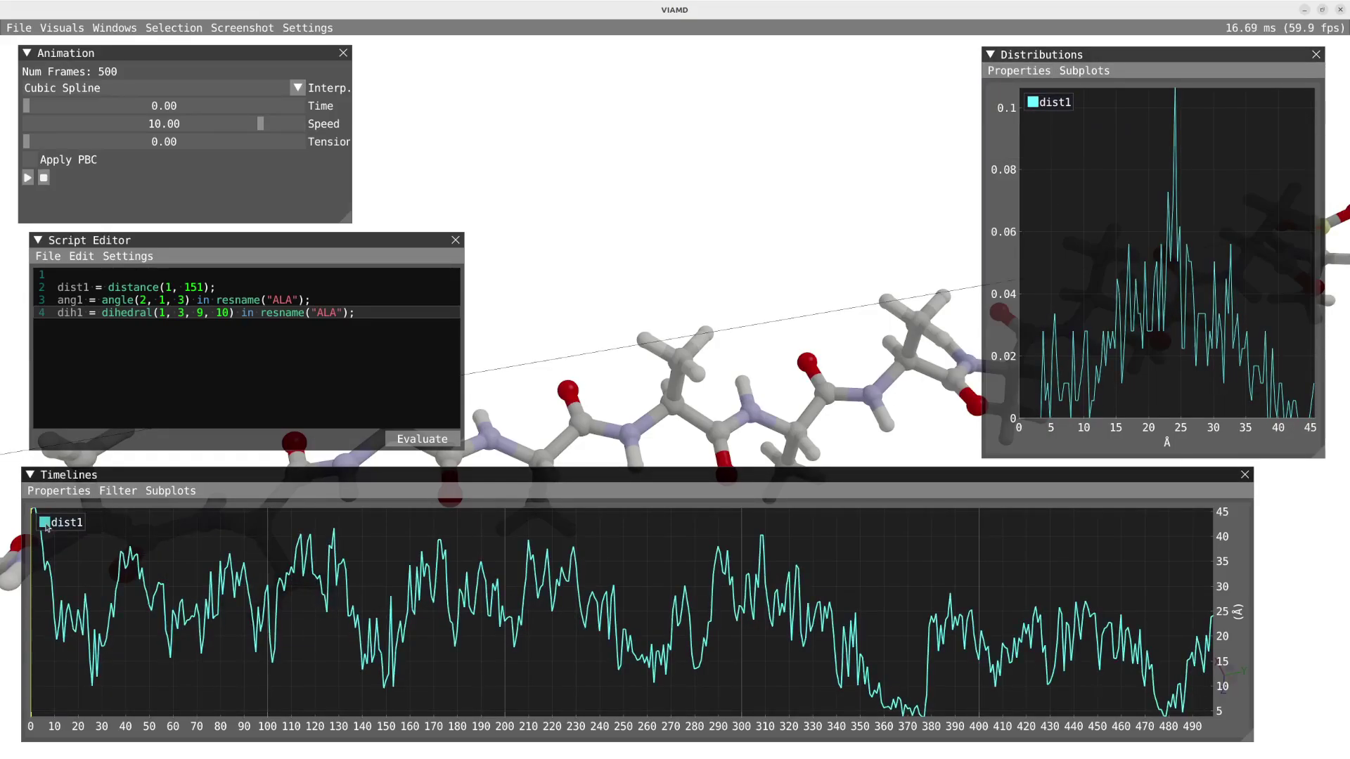
pyautogui.rightClick(47, 526)
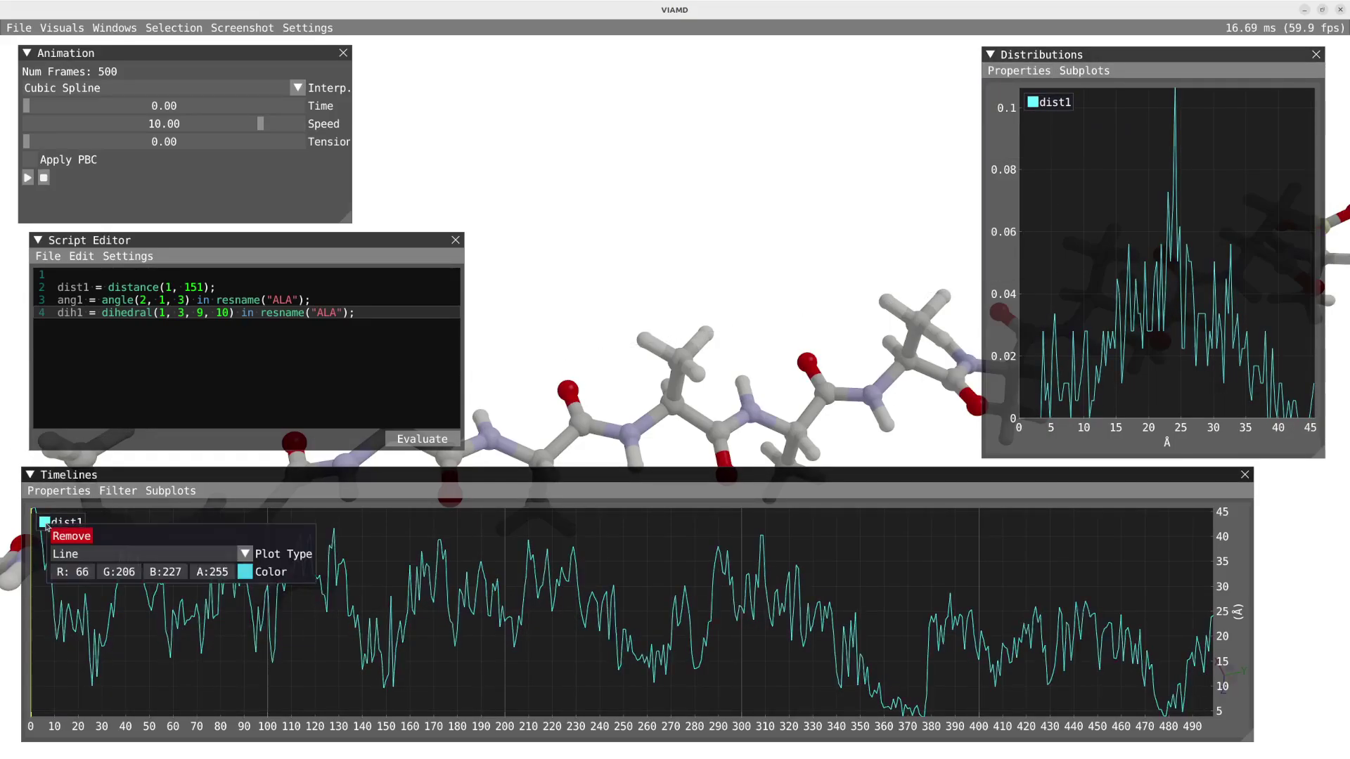
pyautogui.click(216, 555)
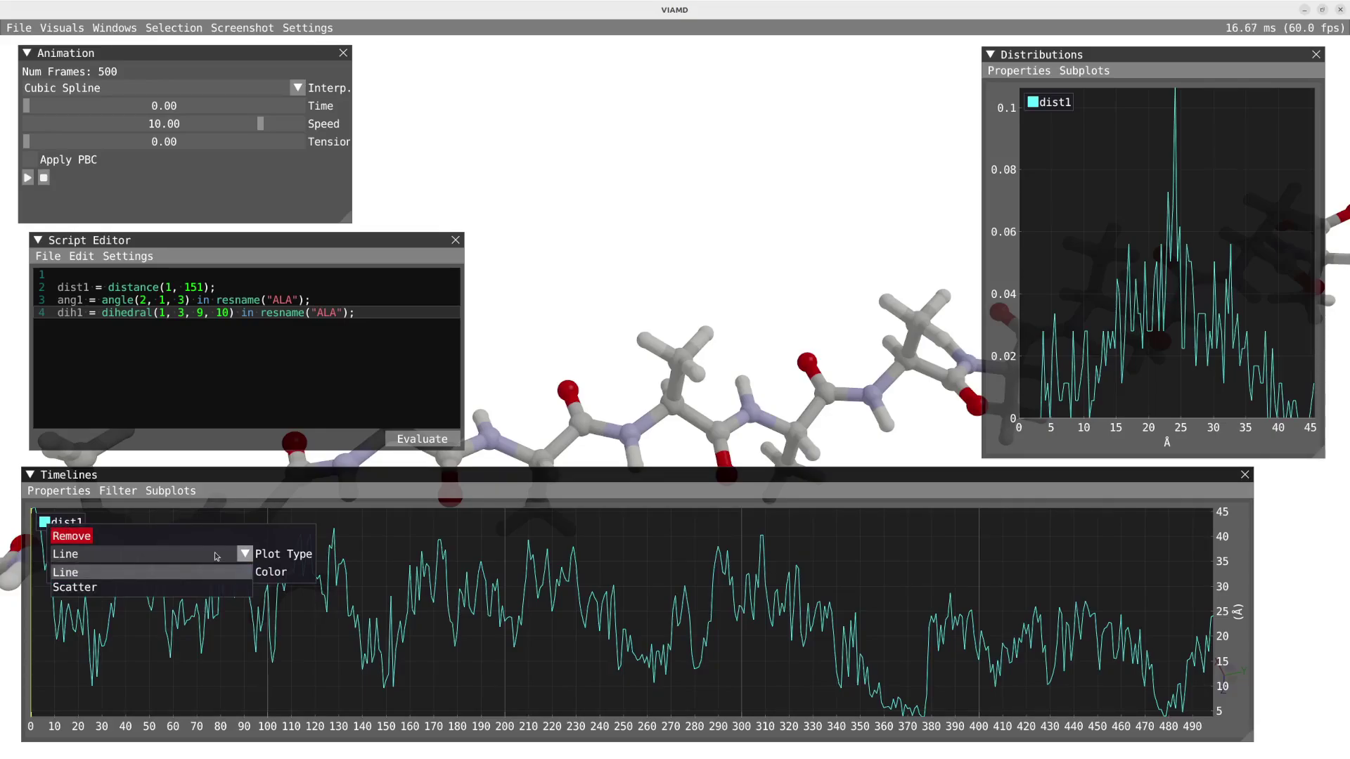
pyautogui.click(104, 587)
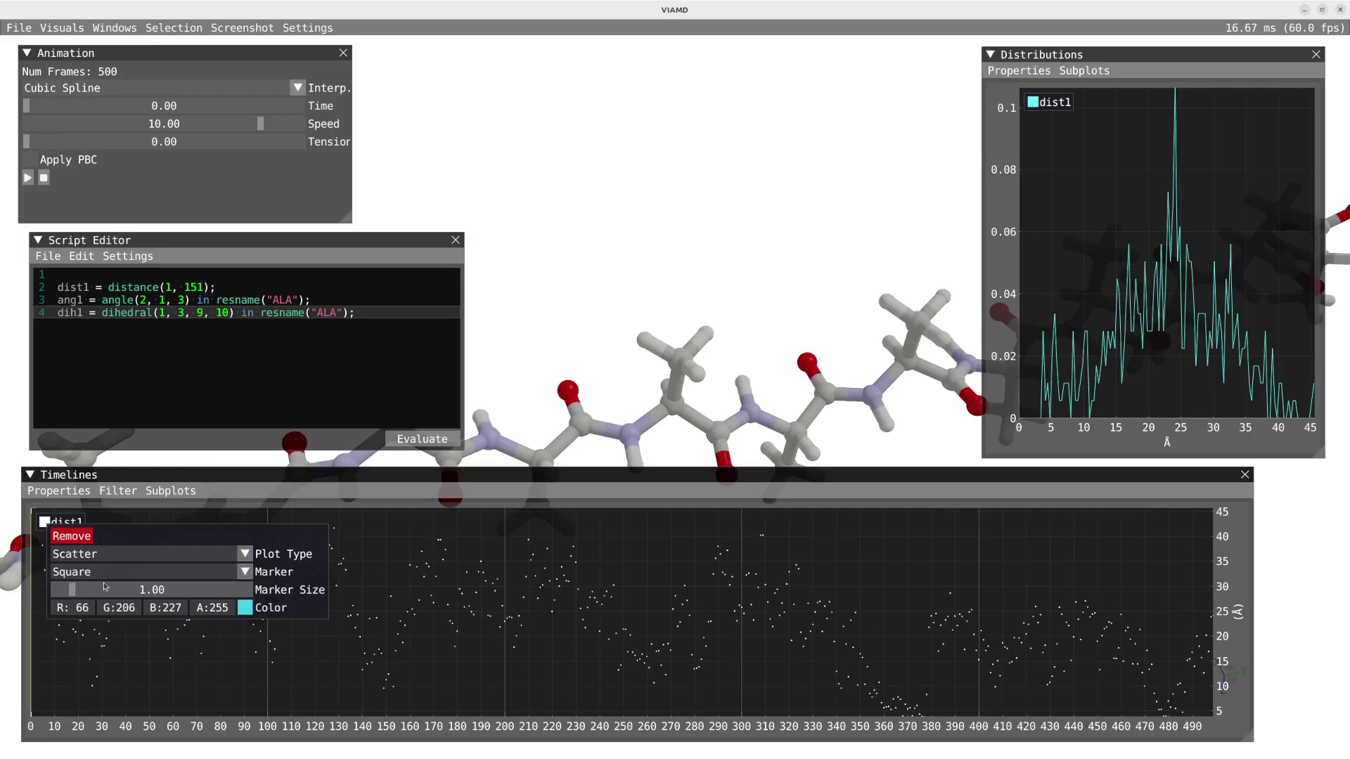
pyautogui.click(82, 573)
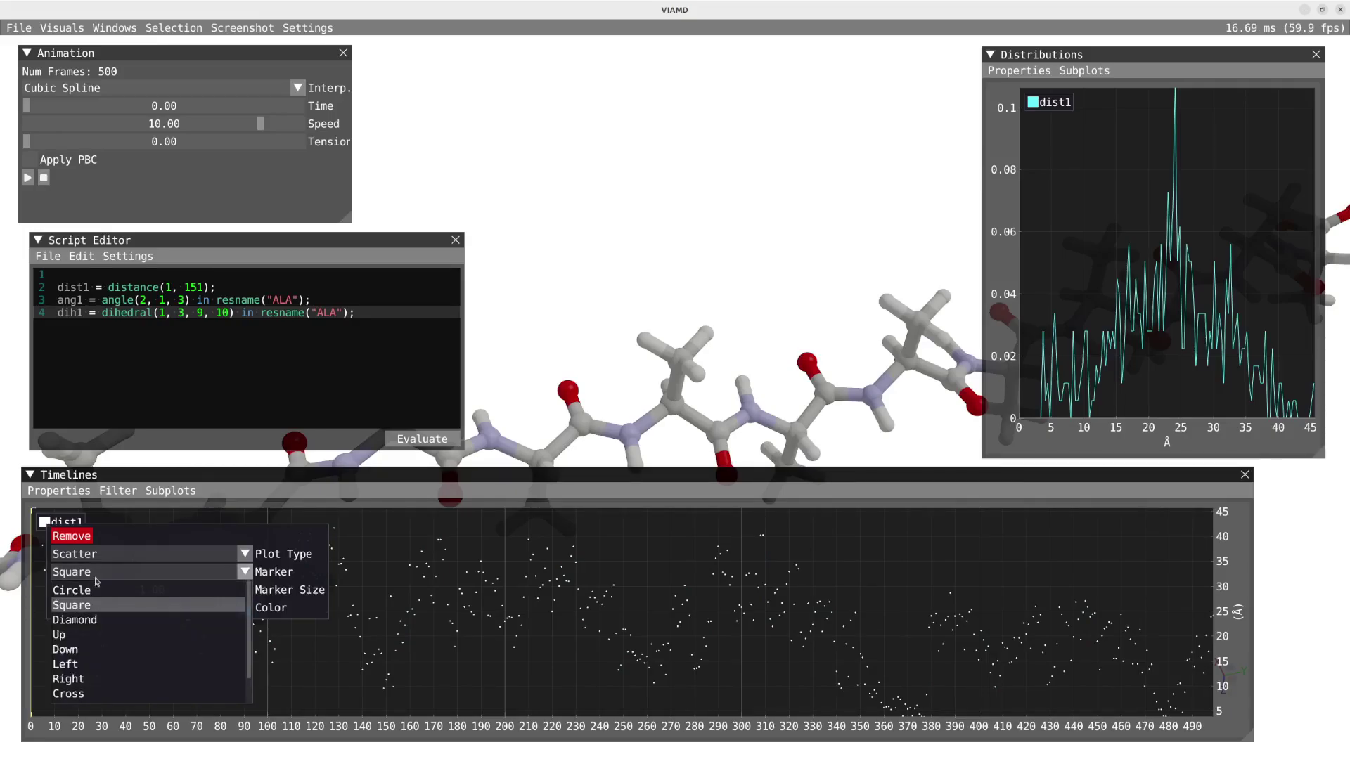
pyautogui.click(83, 601)
pyautogui.moveTo(78, 593); pyautogui.dragTo(107, 593)
pyautogui.click(241, 684)
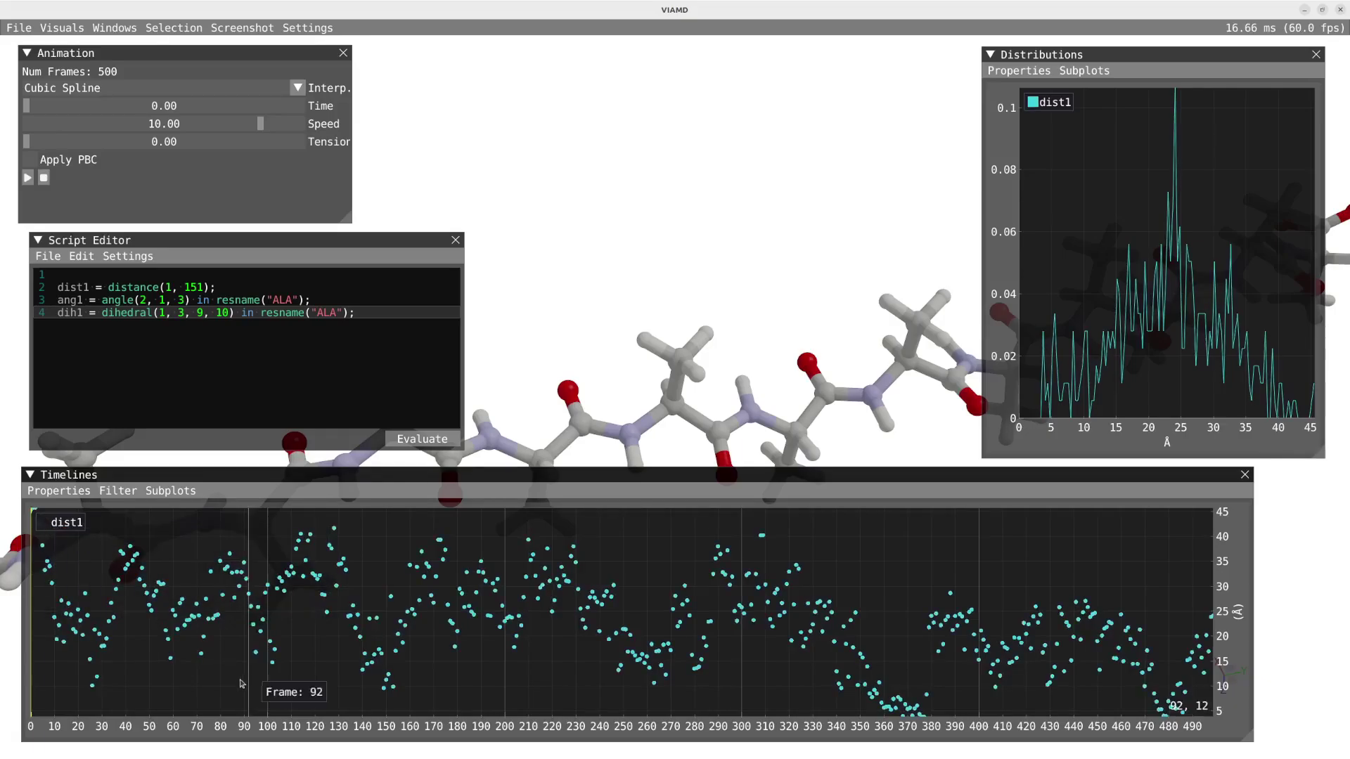
pyautogui.rightClick(53, 523)
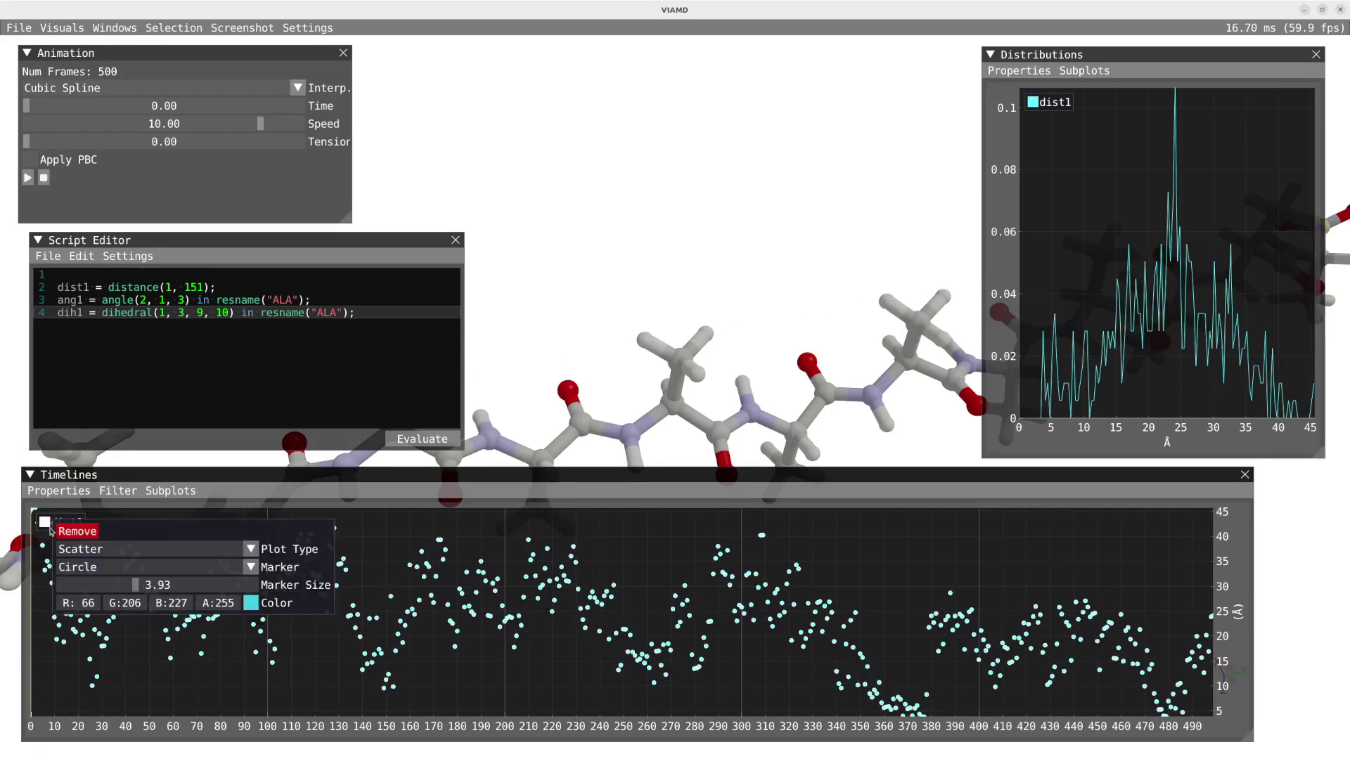
pyautogui.click(106, 552)
pyautogui.click(102, 569)
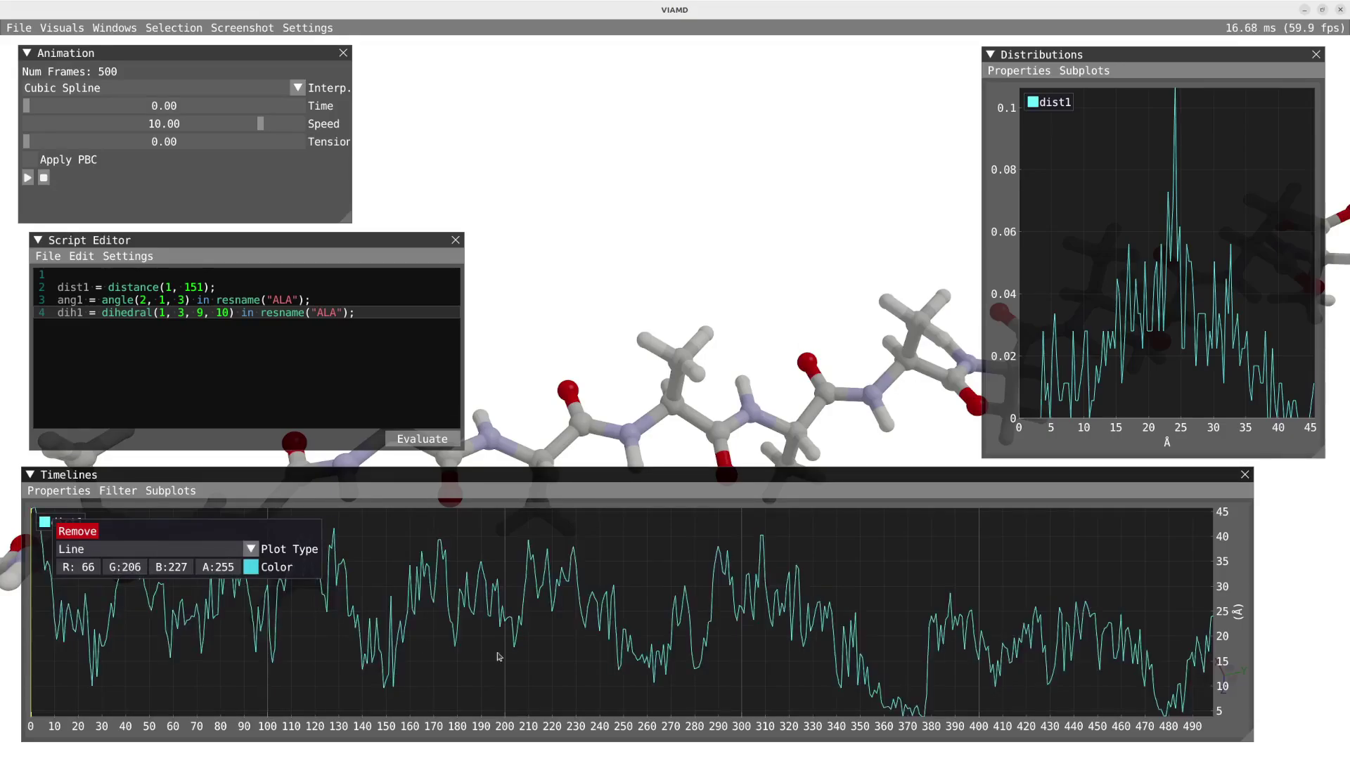
pyautogui.click(1025, 71)
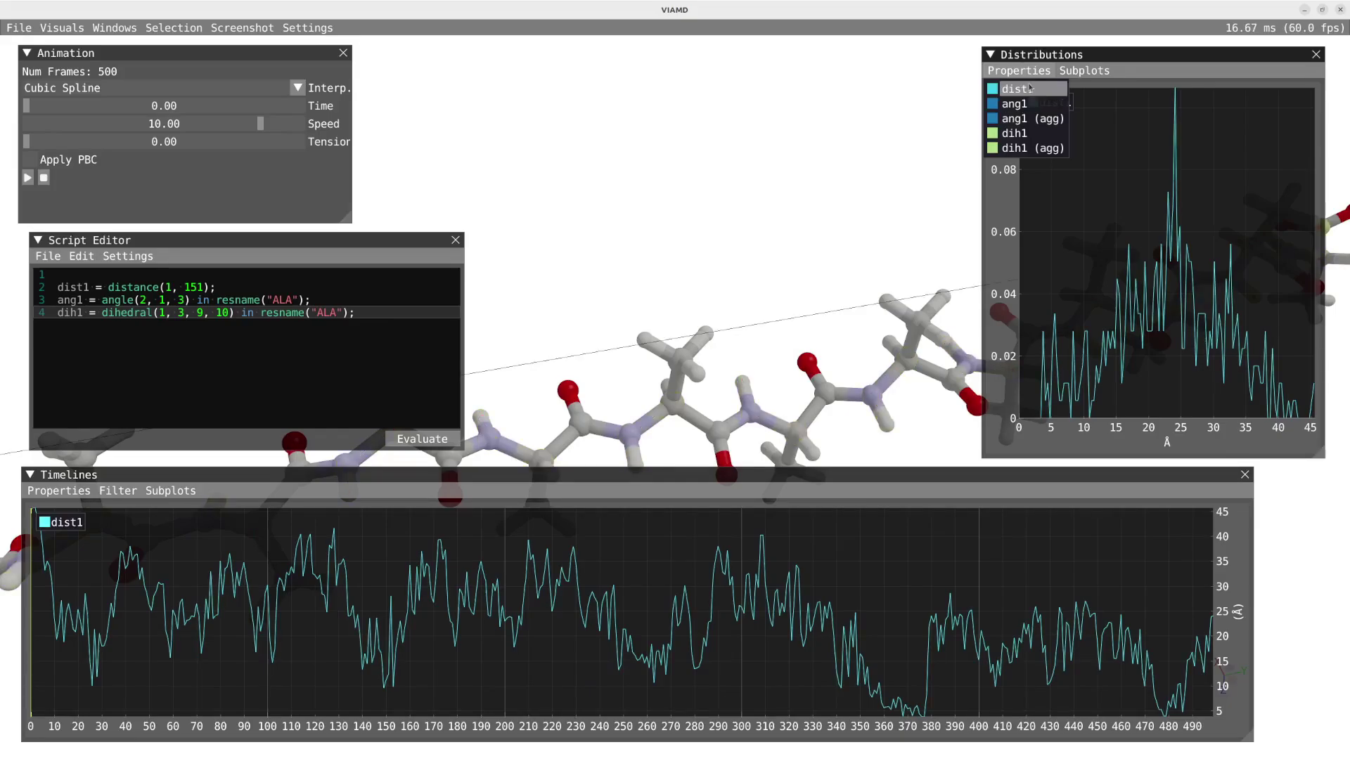
pyautogui.click(1030, 90)
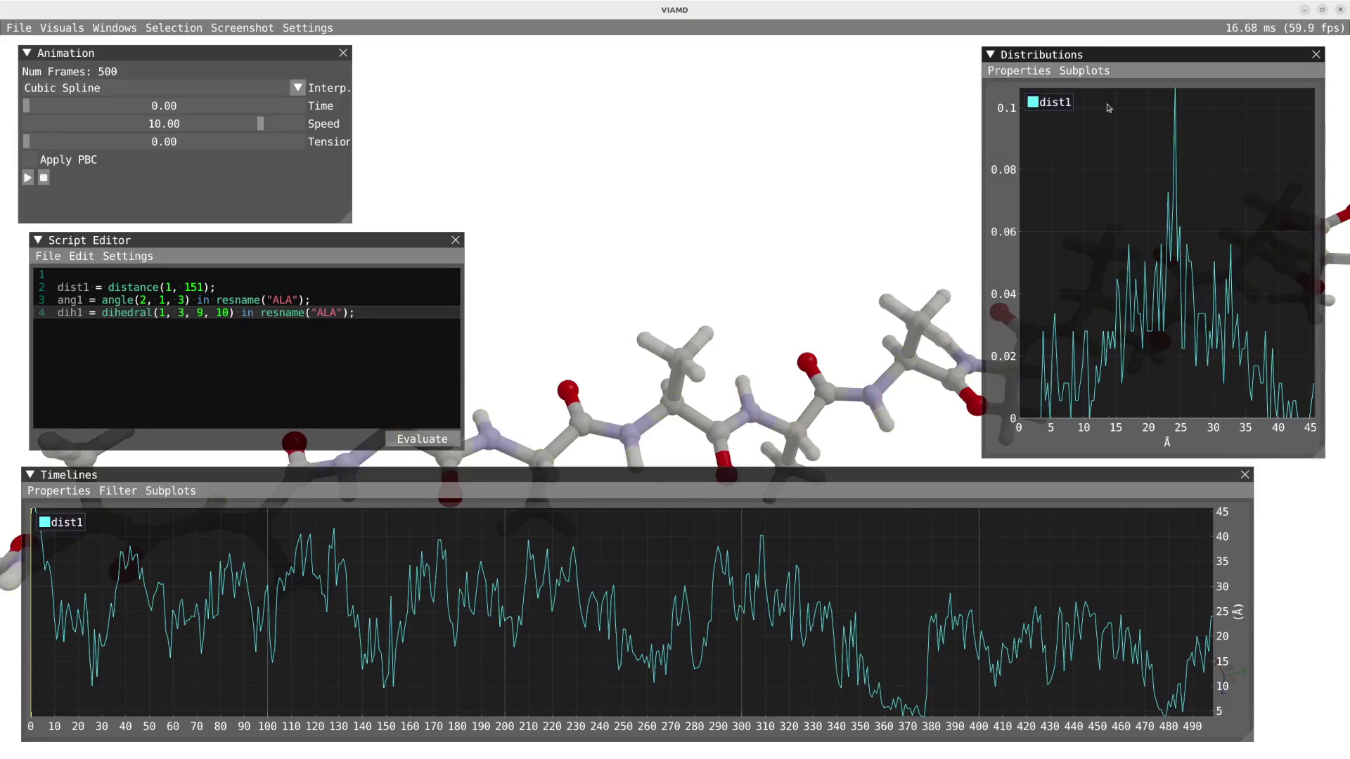
# Draw the dist1 distribution as bars with 128 bins
pyautogui.rightClick(1037, 107)
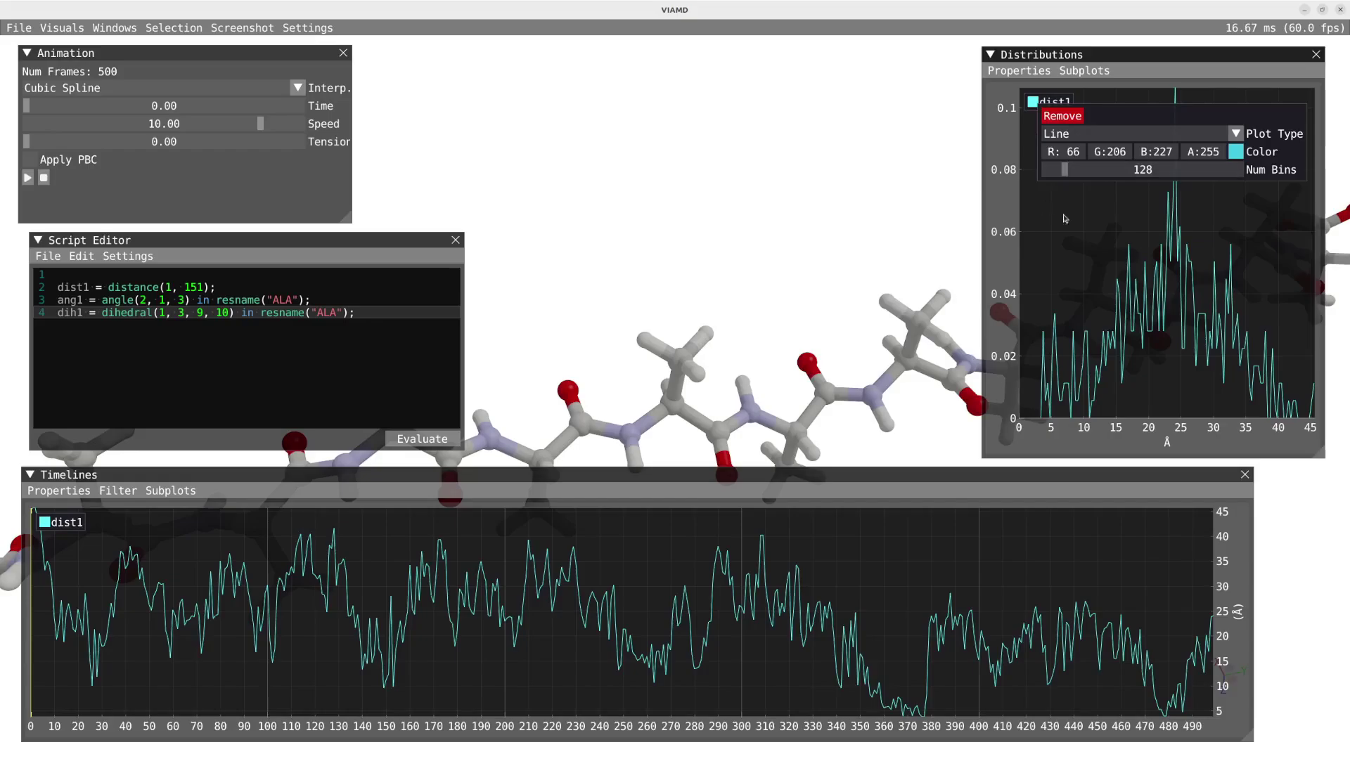
pyautogui.click(1066, 132)
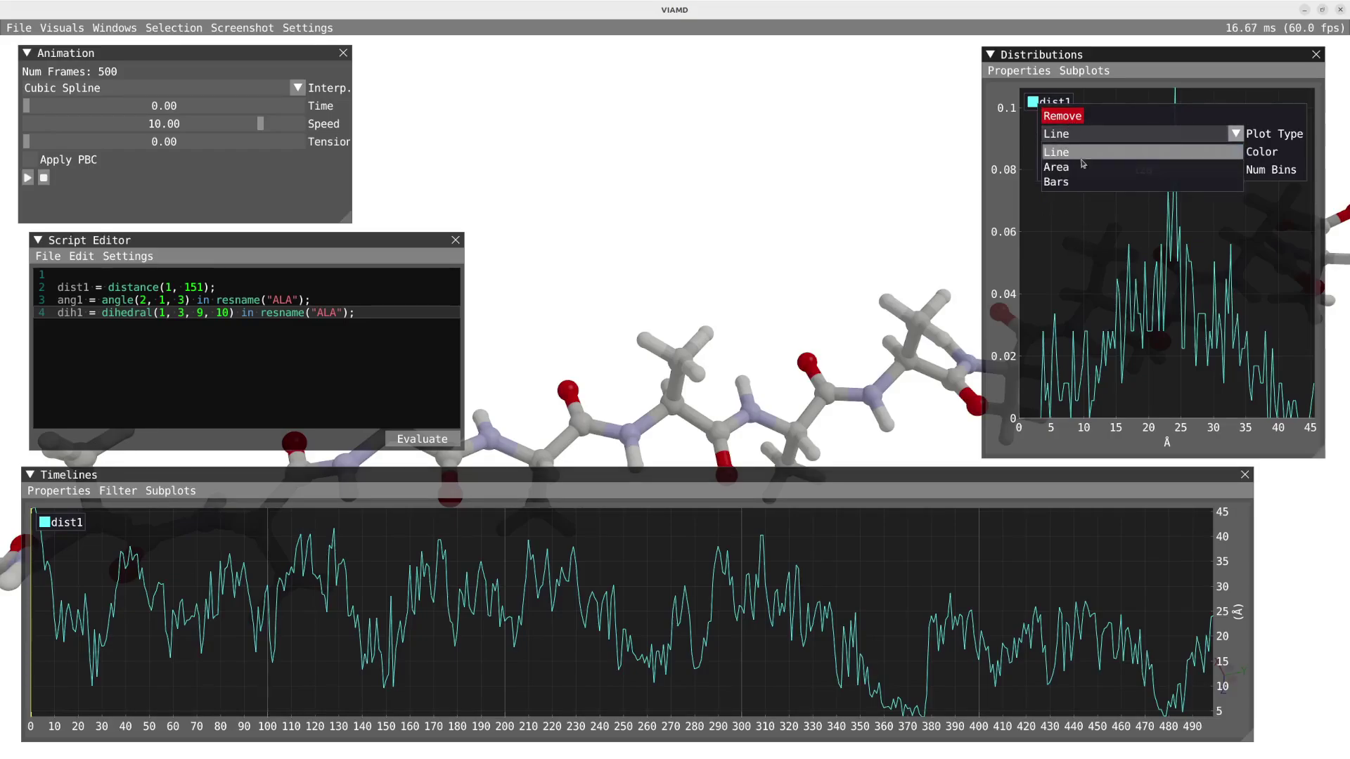
pyautogui.click(1084, 168)
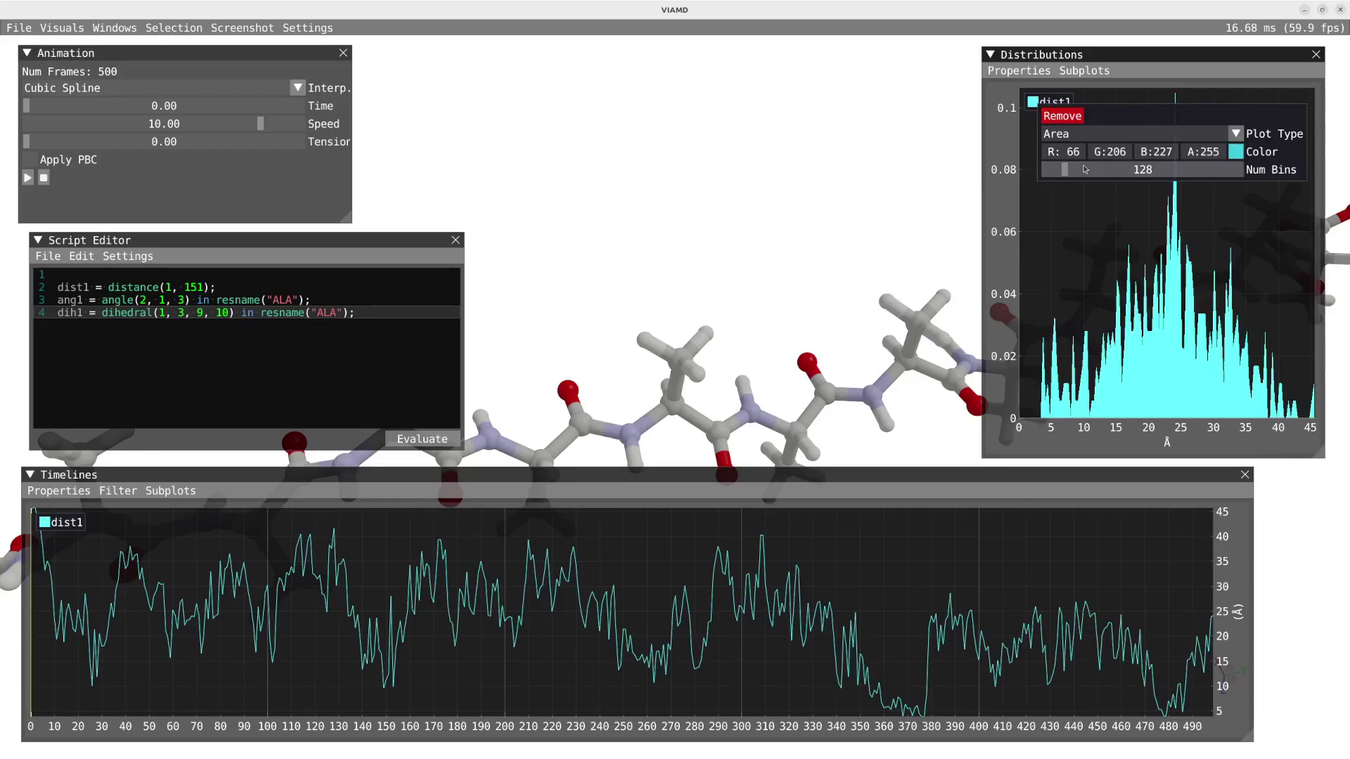
pyautogui.click(1067, 133)
pyautogui.click(1068, 182)
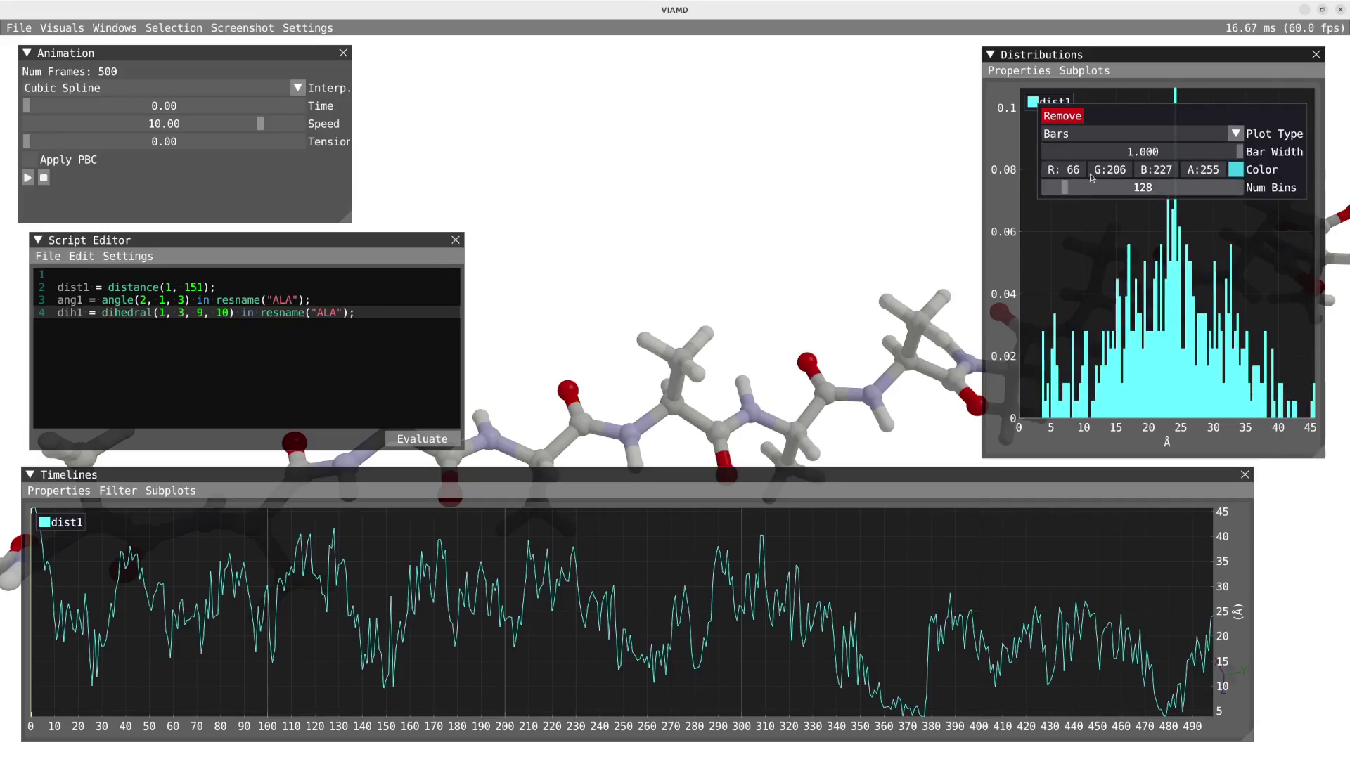
pyautogui.click(1071, 188)
pyautogui.moveTo(1072, 195); pyautogui.dragTo(1064, 195)
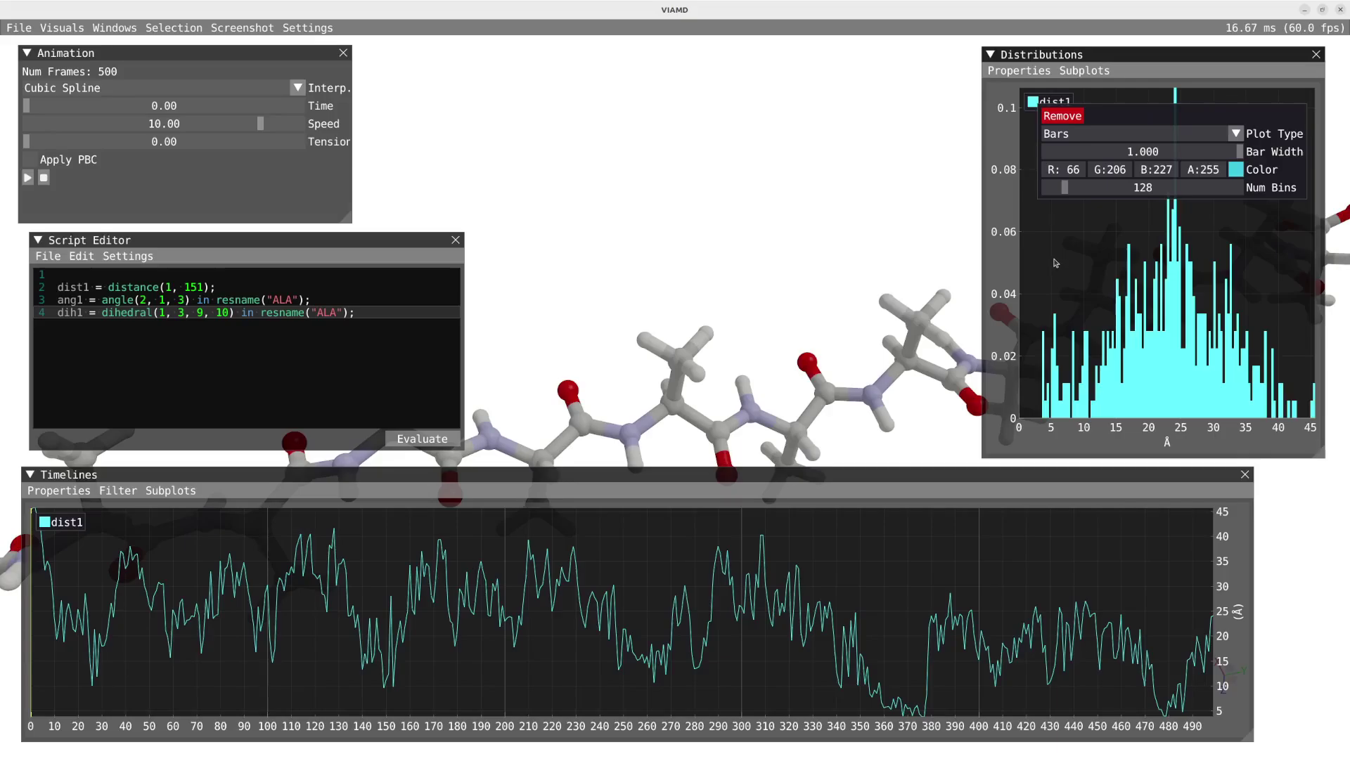
# Make the dist1 bars semi-transparent yellow and split Distributions into three subplots
pyautogui.click(1235, 169)
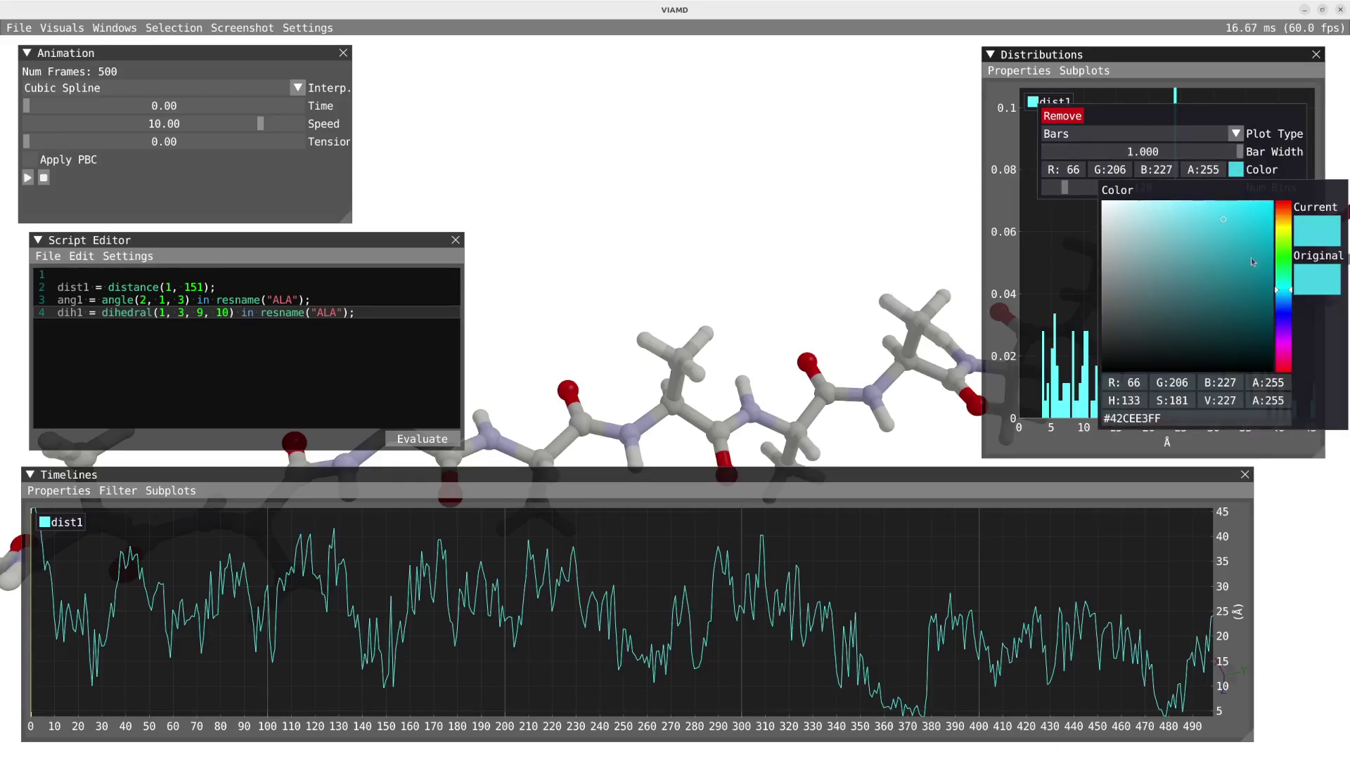
pyautogui.click(1281, 235)
pyautogui.click(1139, 125)
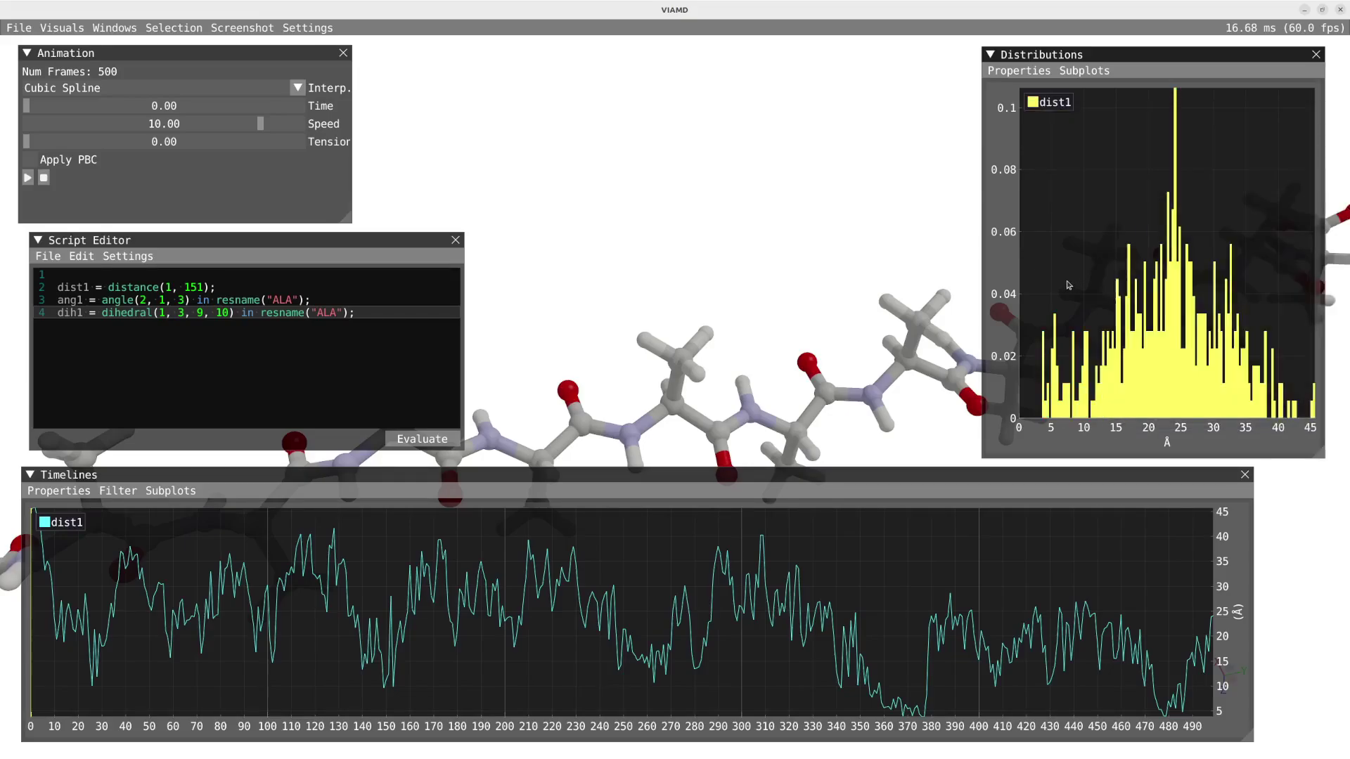
pyautogui.rightClick(1043, 103)
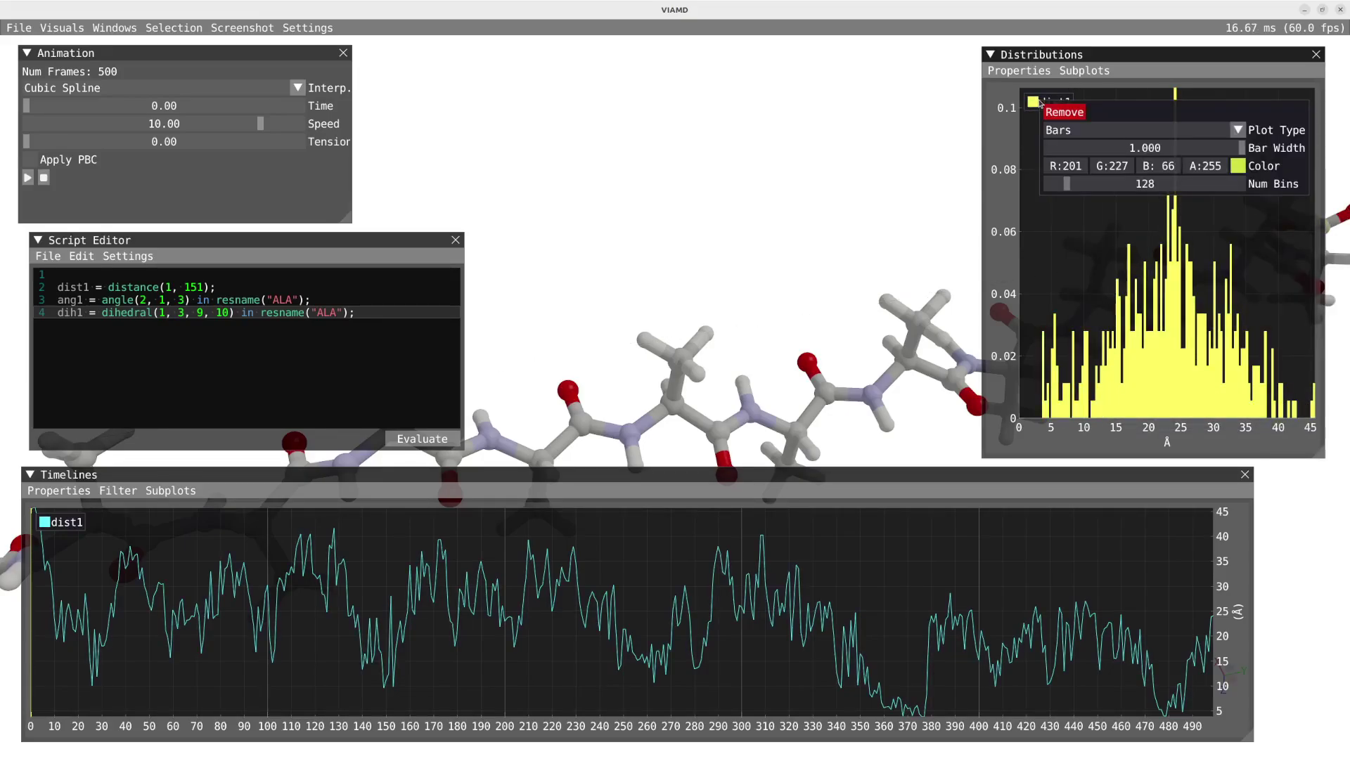
pyautogui.moveTo(1224, 169); pyautogui.dragTo(1212, 171)
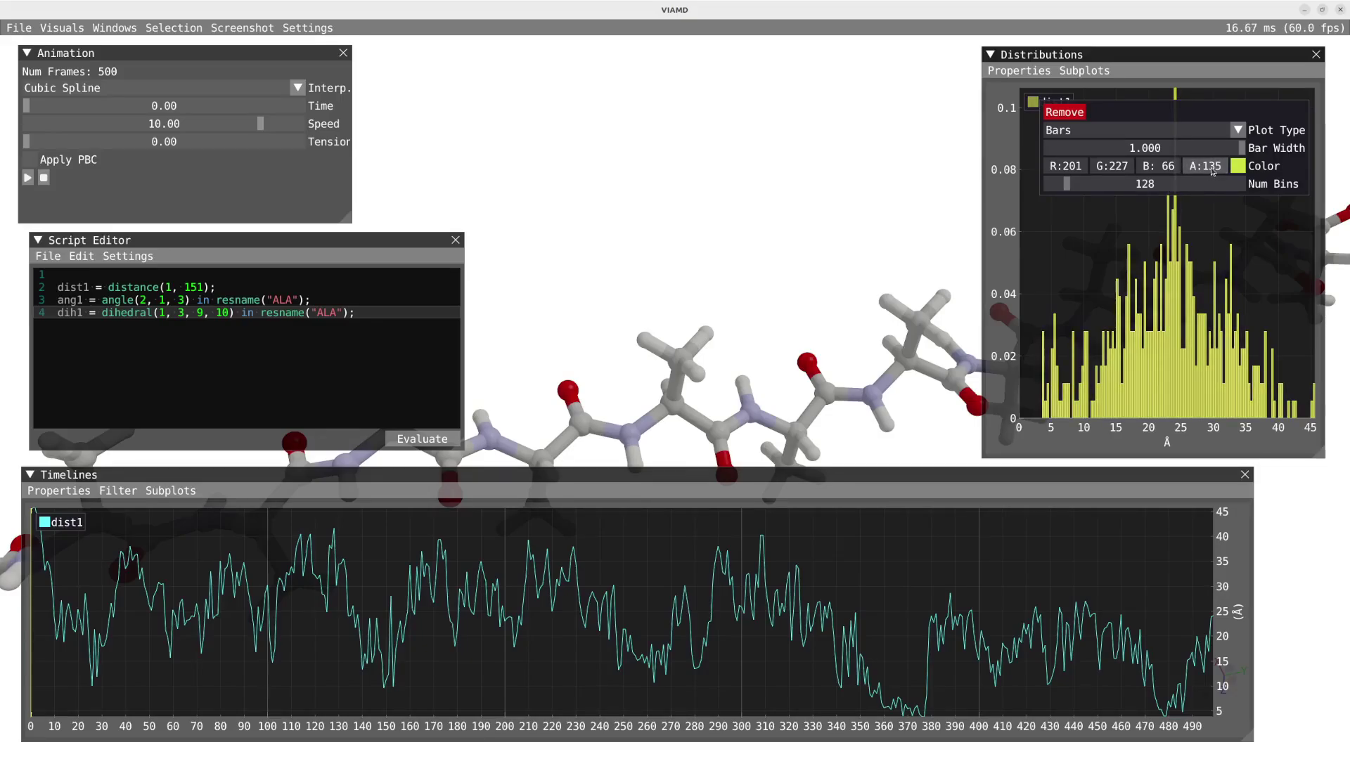
pyautogui.click(1123, 249)
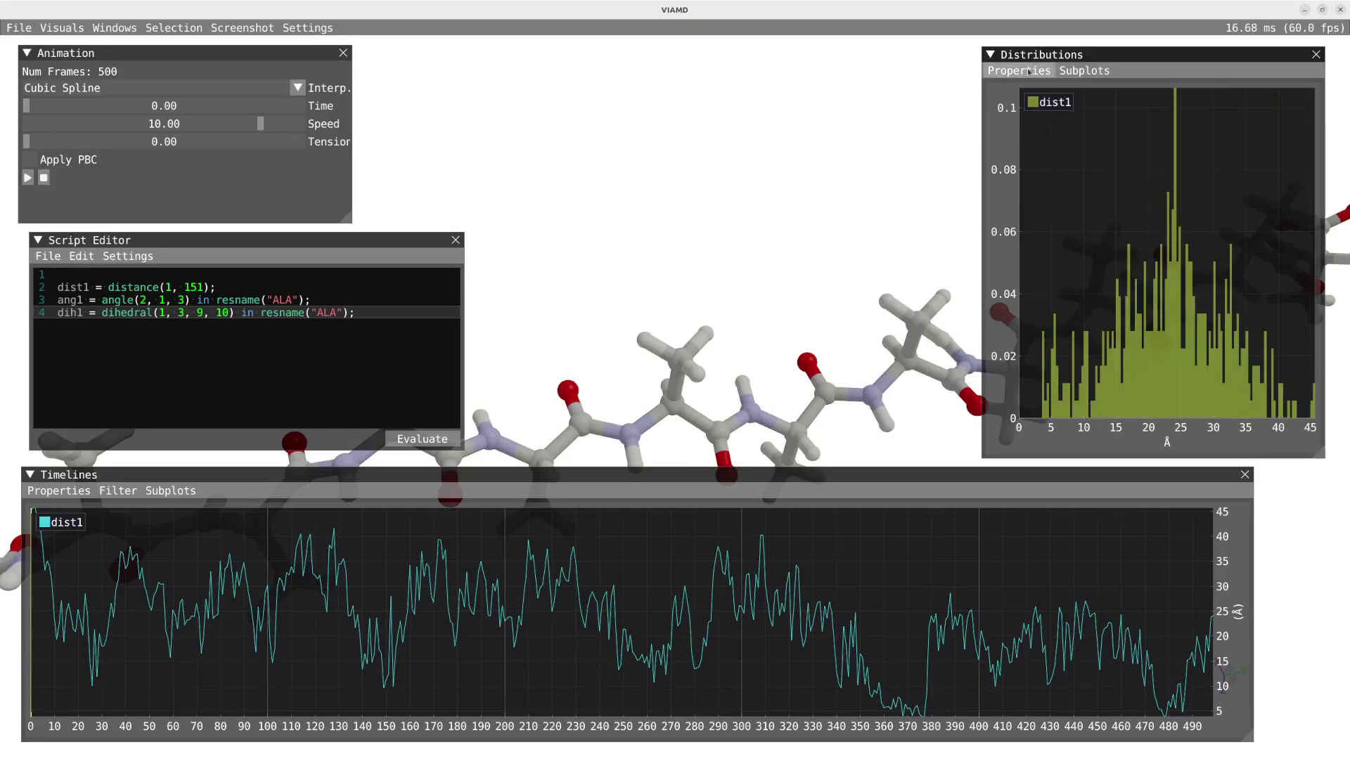
pyautogui.click(1094, 71)
pyautogui.click(1102, 92)
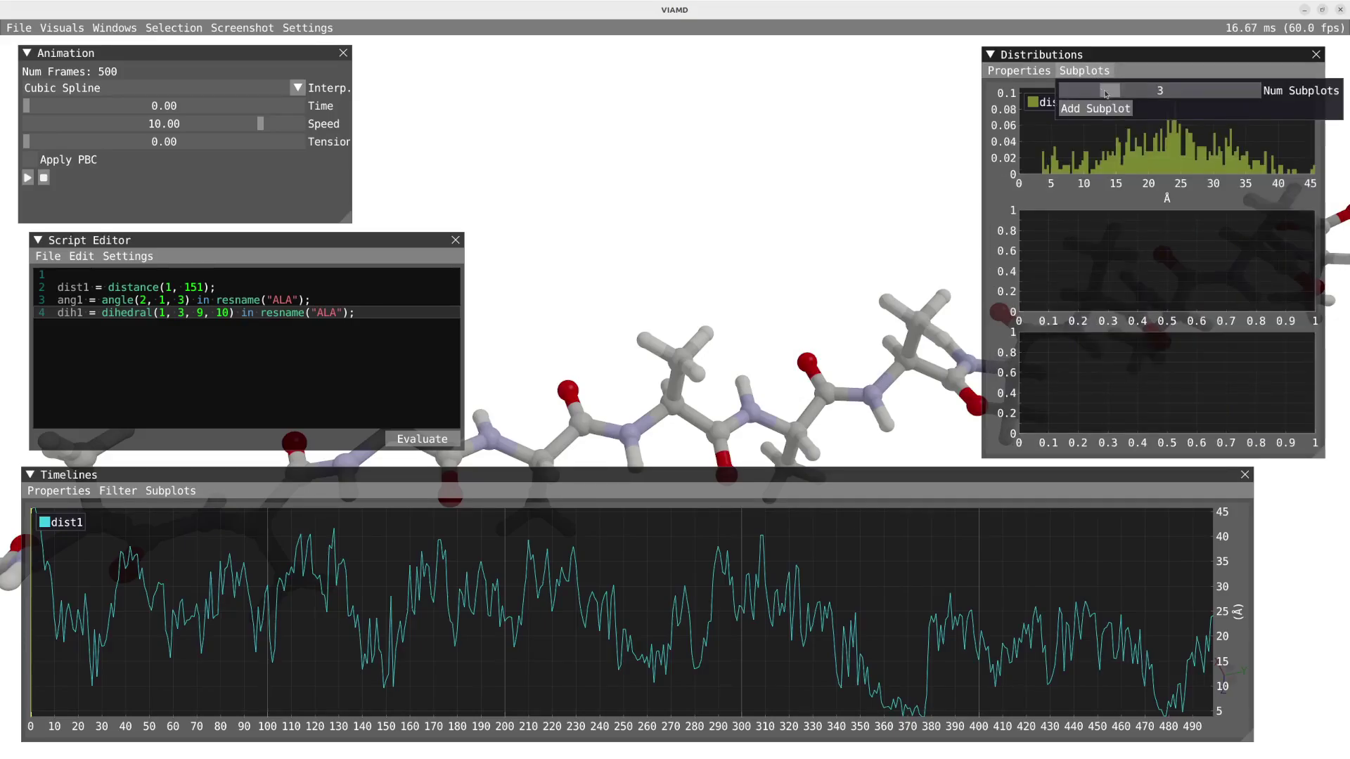
# Split Timelines into three subplots: ang1 in the second, ang1 mean, variance and min/max in the third
pyautogui.click(171, 491)
pyautogui.moveTo(160, 511); pyautogui.dragTo(194, 514)
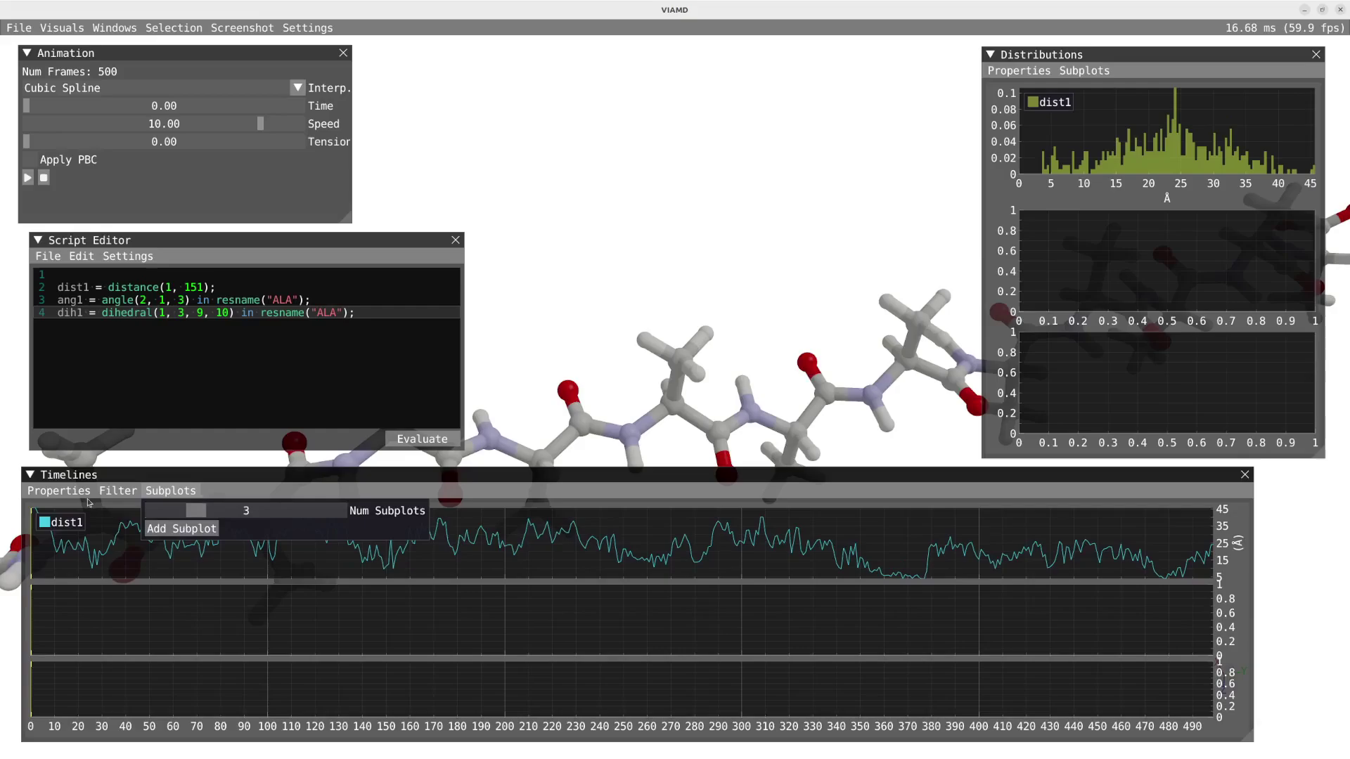
pyautogui.click(58, 491)
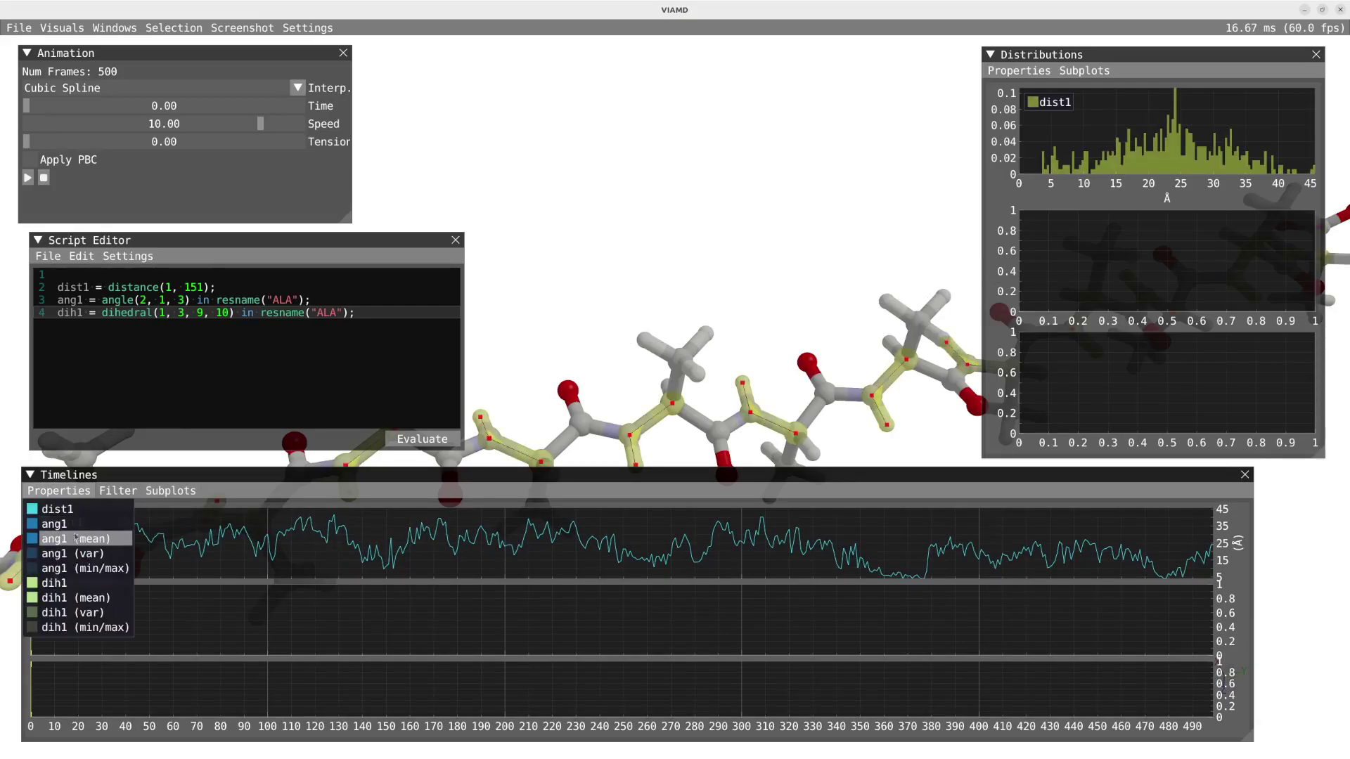
pyautogui.moveTo(56, 526); pyautogui.dragTo(184, 617)
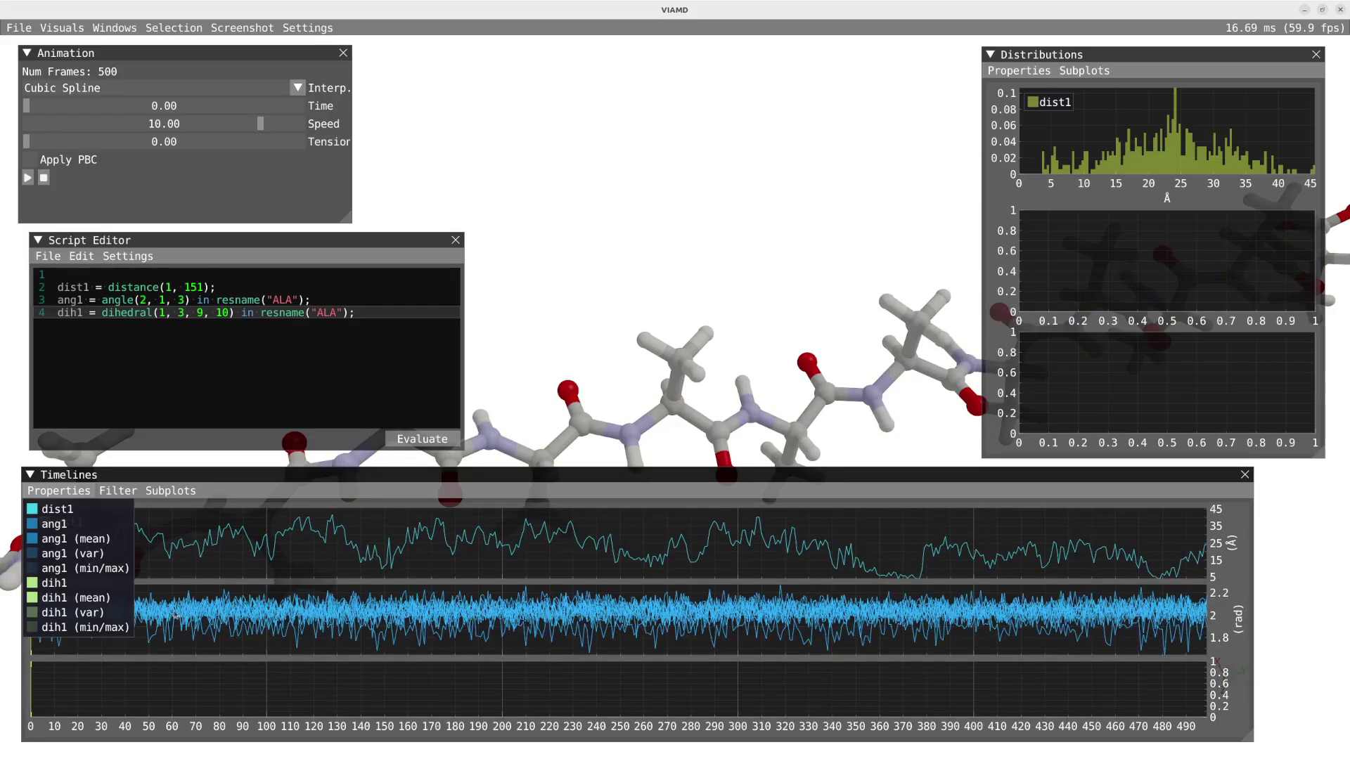
pyautogui.moveTo(50, 542); pyautogui.dragTo(155, 674)
pyautogui.moveTo(70, 553); pyautogui.dragTo(253, 690)
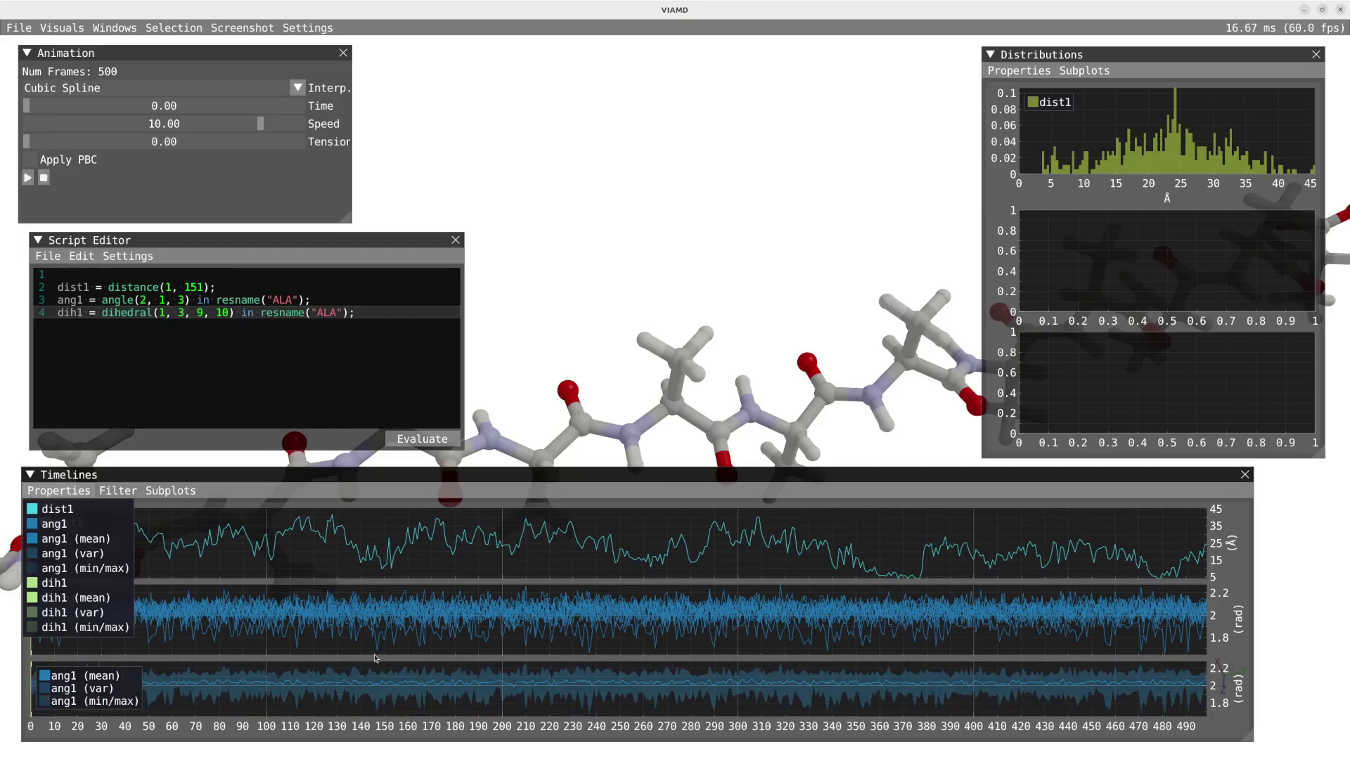
pyautogui.click(464, 480)
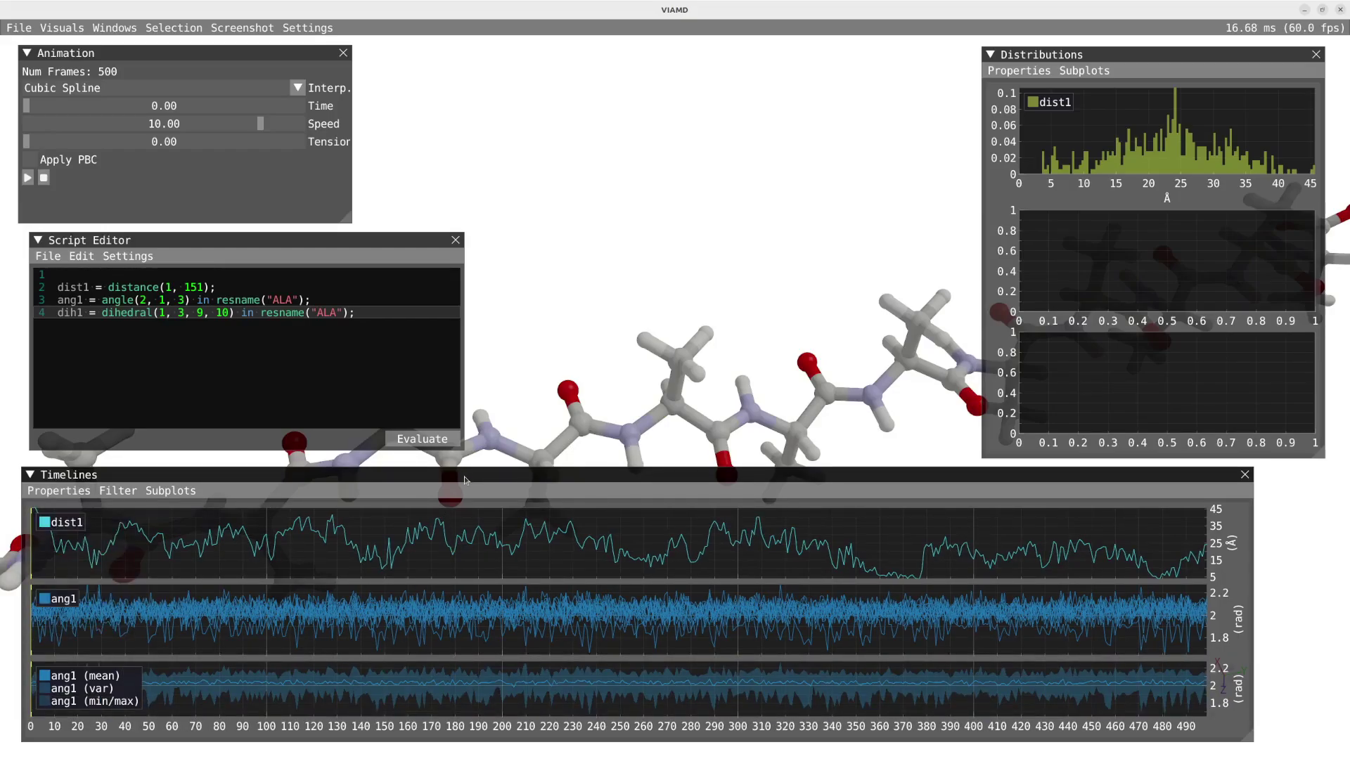
pyautogui.click(1019, 71)
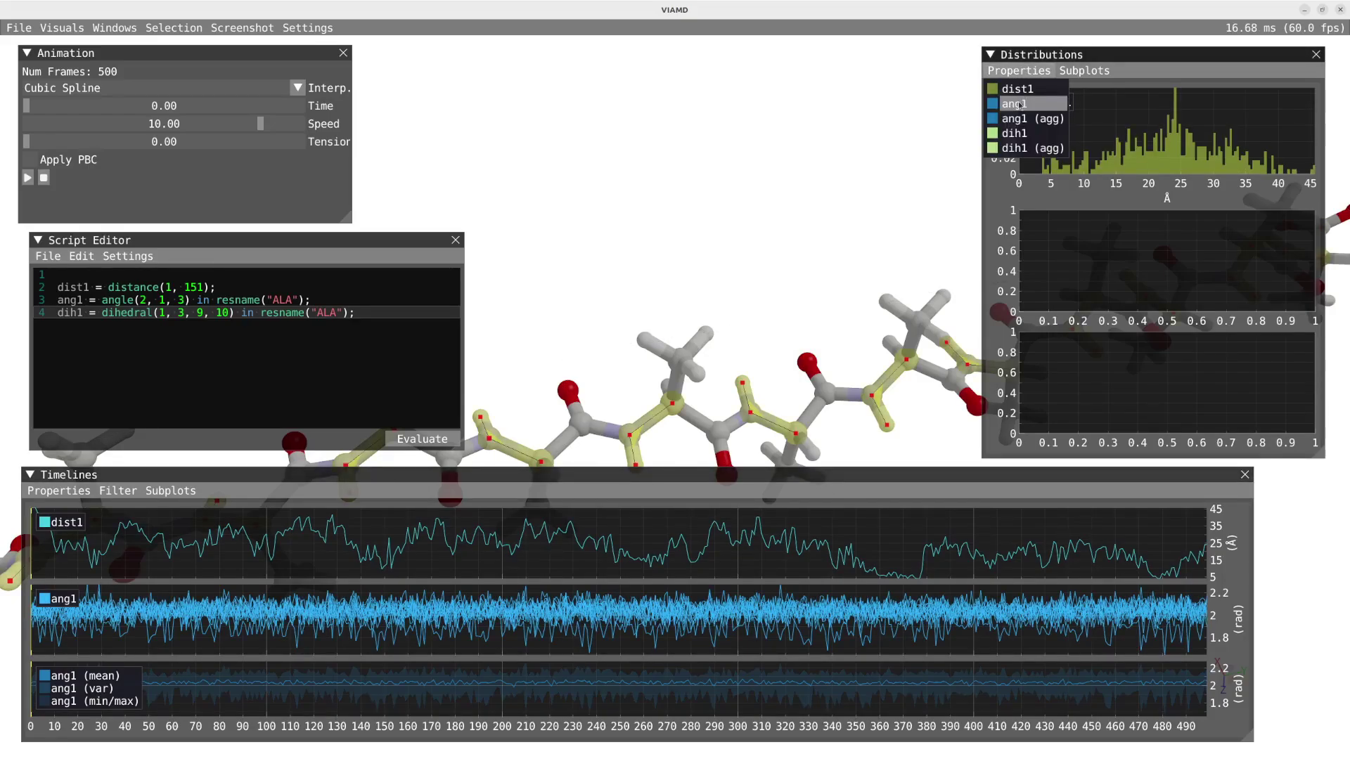
# Add ang1 (agg) to the second distribution subplot as a semi-transparent filled area
pyautogui.moveTo(1031, 118); pyautogui.dragTo(1146, 241)
pyautogui.rightClick(1035, 226)
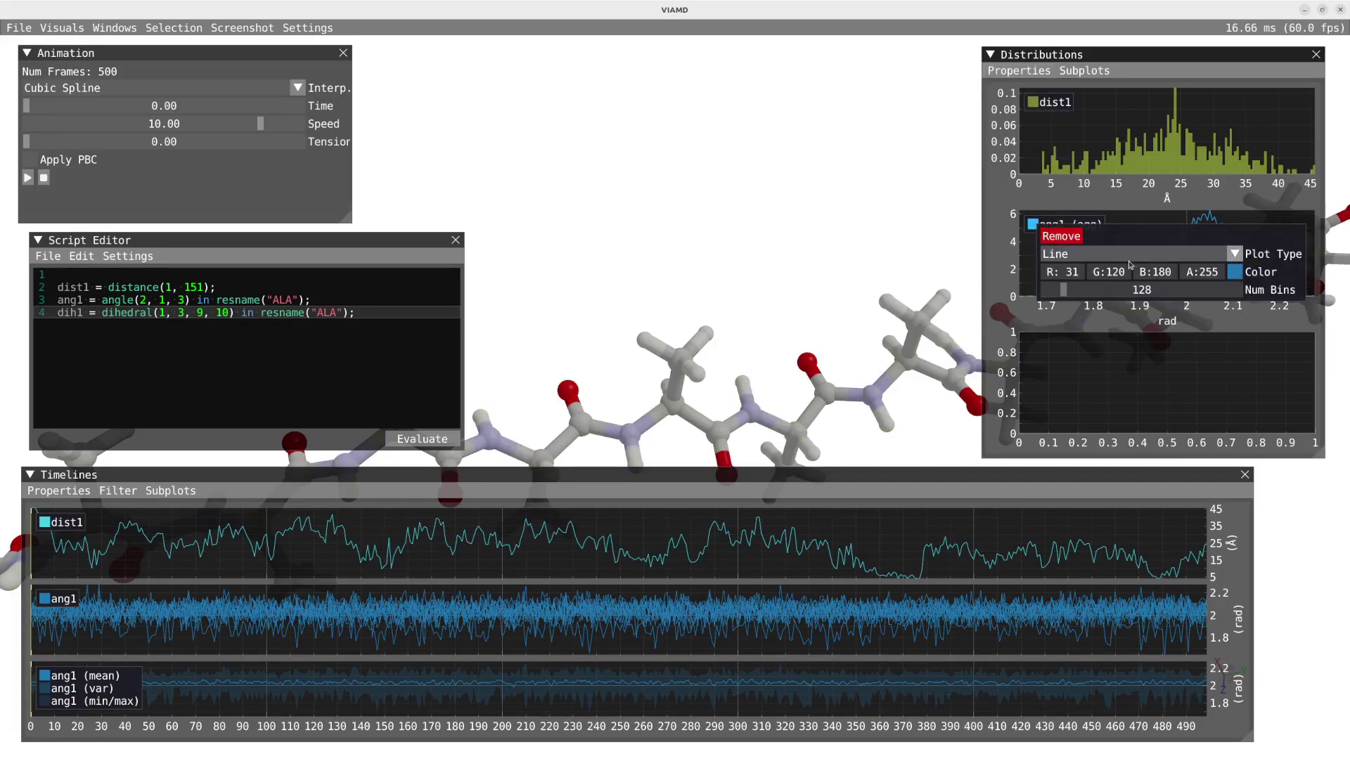
pyautogui.click(1132, 253)
pyautogui.click(1064, 289)
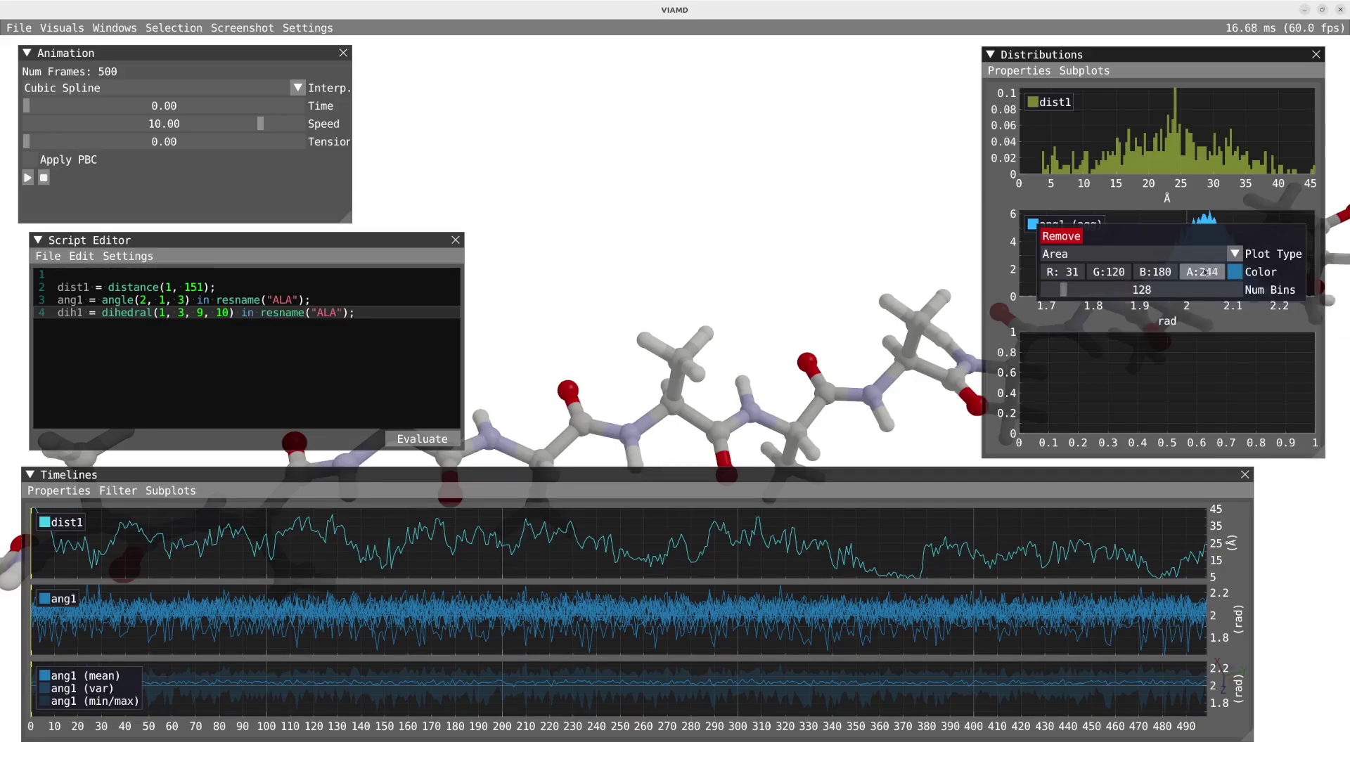
pyautogui.moveTo(1222, 280); pyautogui.dragTo(1155, 278)
pyautogui.click(1025, 260)
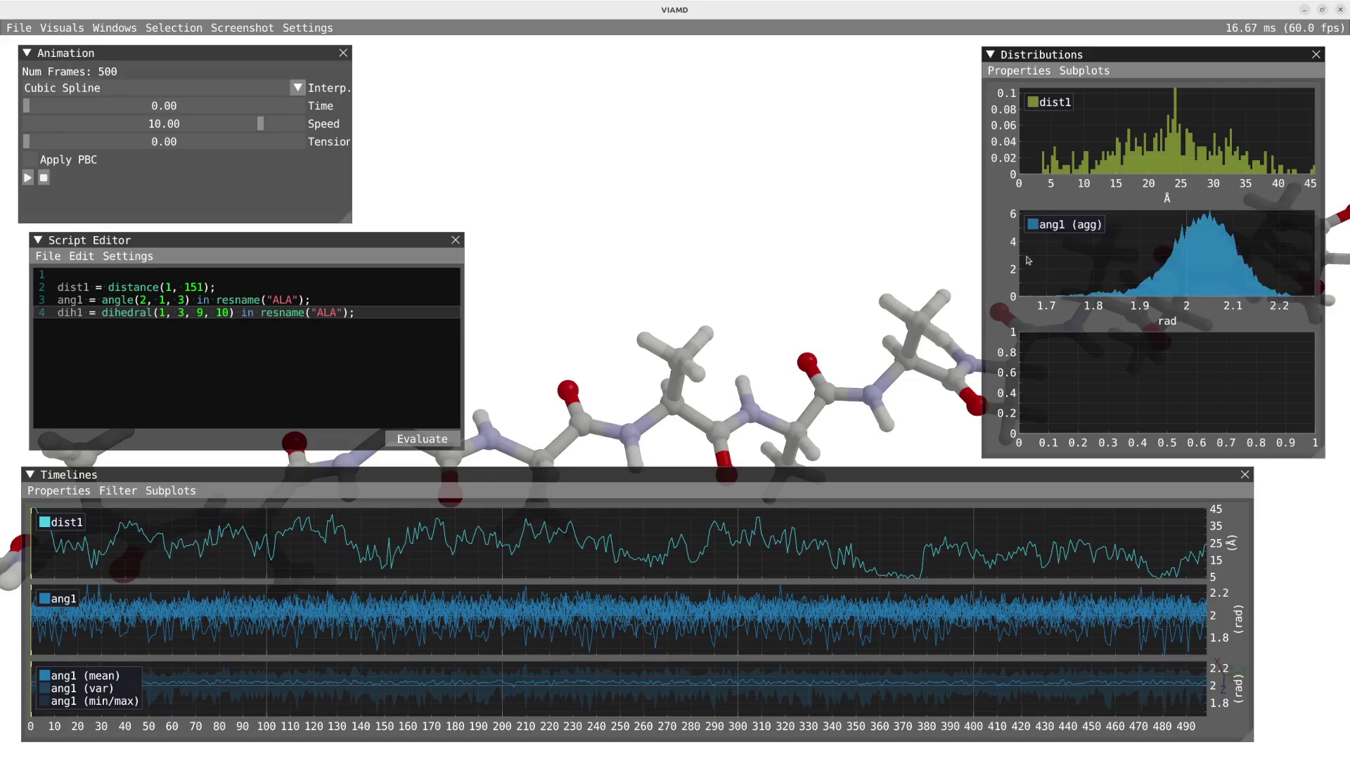
# Overlay the ang1 histogram on the same second distribution subplot
pyautogui.click(1019, 70)
pyautogui.moveTo(1025, 105)
pyautogui.mouseDown()
pyautogui.moveTo(1146, 261)
pyautogui.moveTo(1133, 259)
pyautogui.mouseUp()
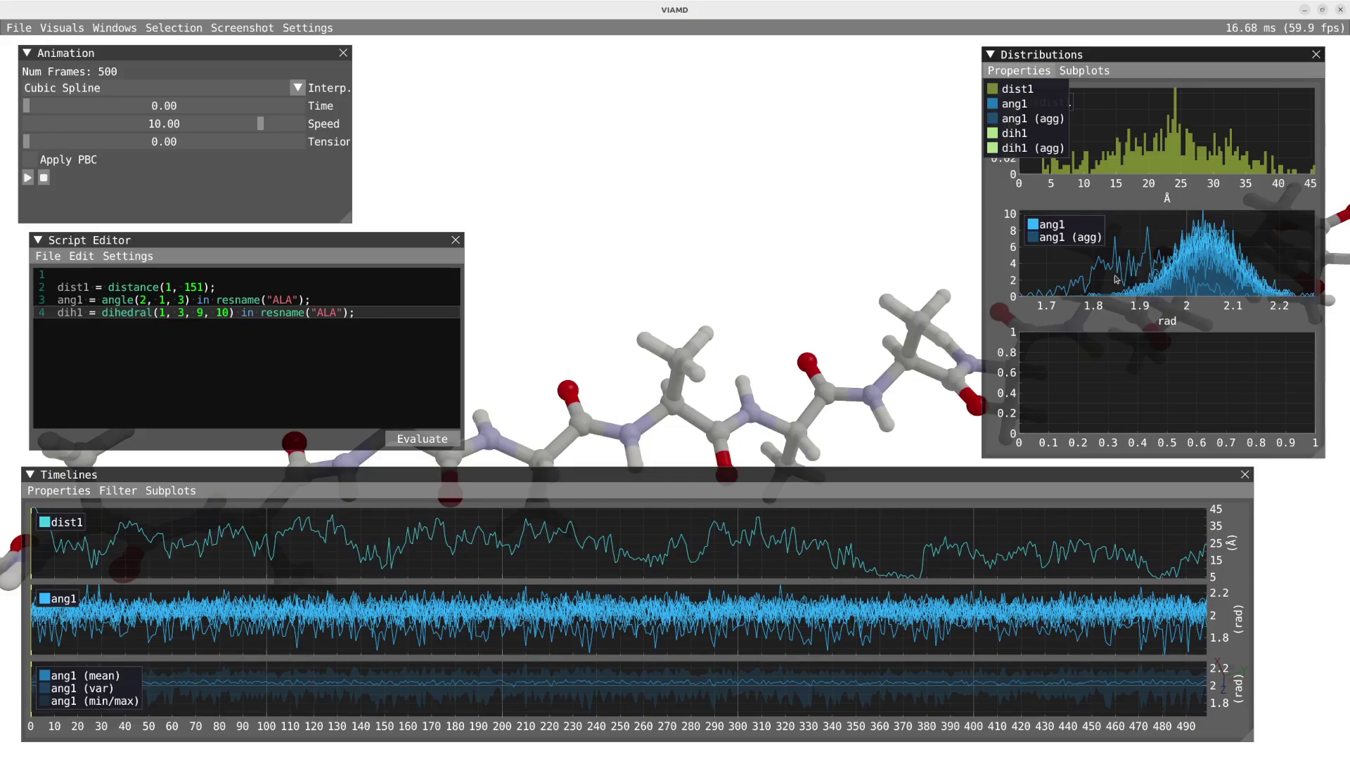
pyautogui.click(1079, 276)
pyautogui.moveTo(715, 341); pyautogui.dragTo(699, 416)
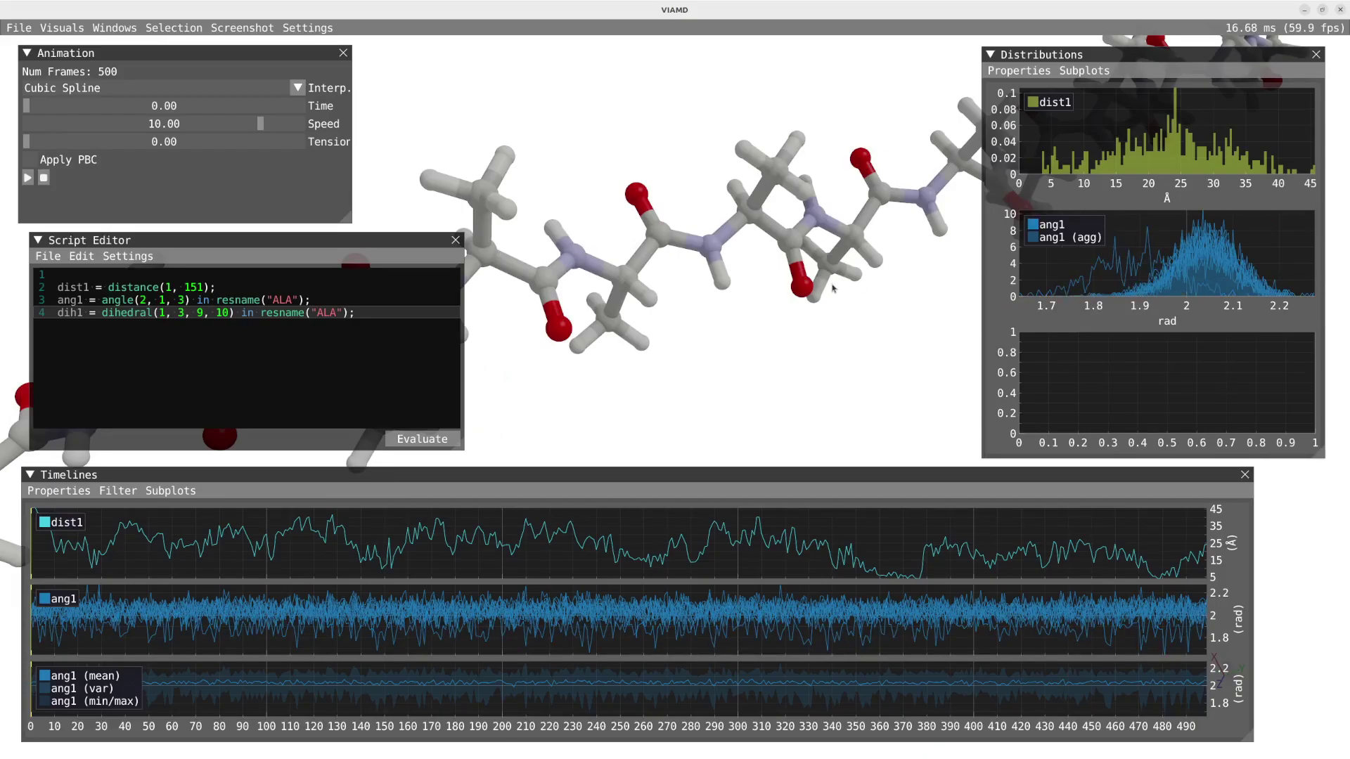
pyautogui.scroll(-5, 834, 288)
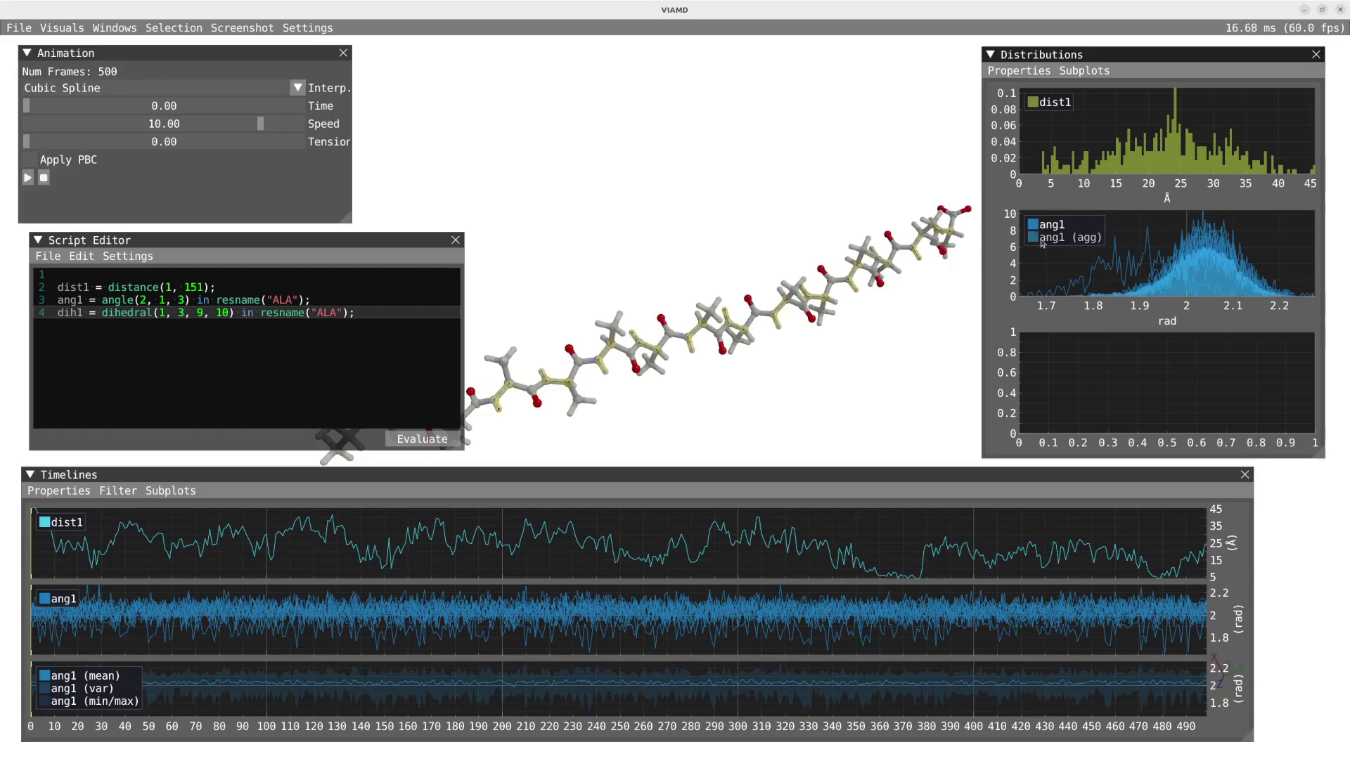
# Switch the ang1 distribution's Color Type to Colormap with the Viridis palette
pyautogui.rightClick(1033, 228)
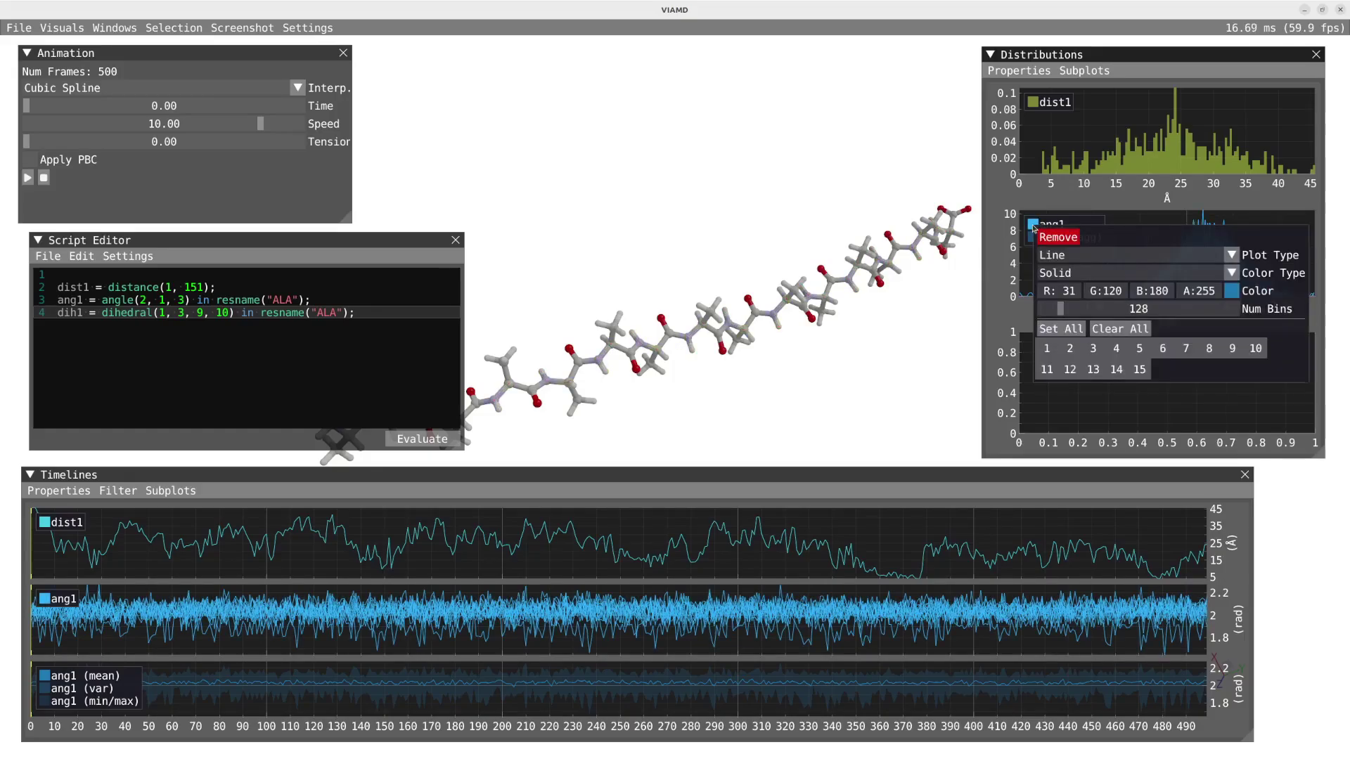
pyautogui.click(1089, 273)
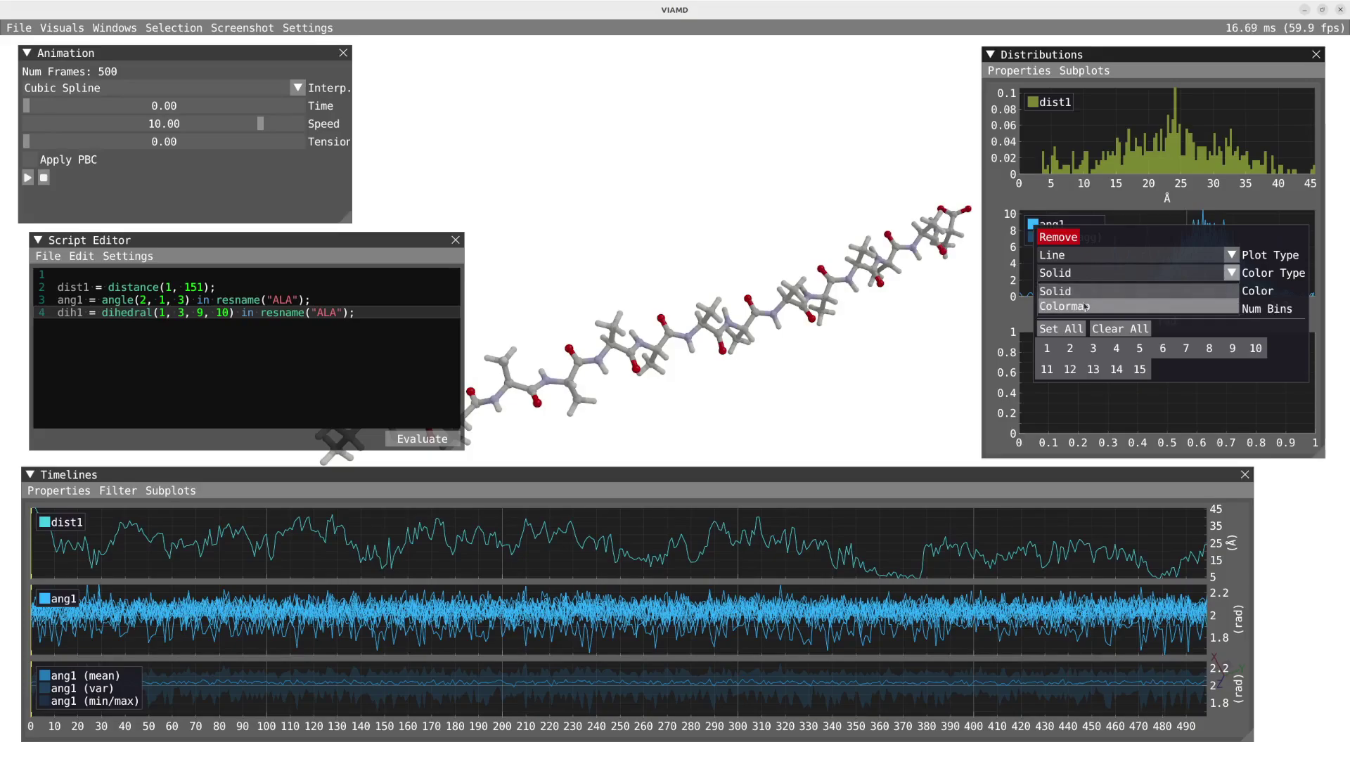
pyautogui.click(1086, 307)
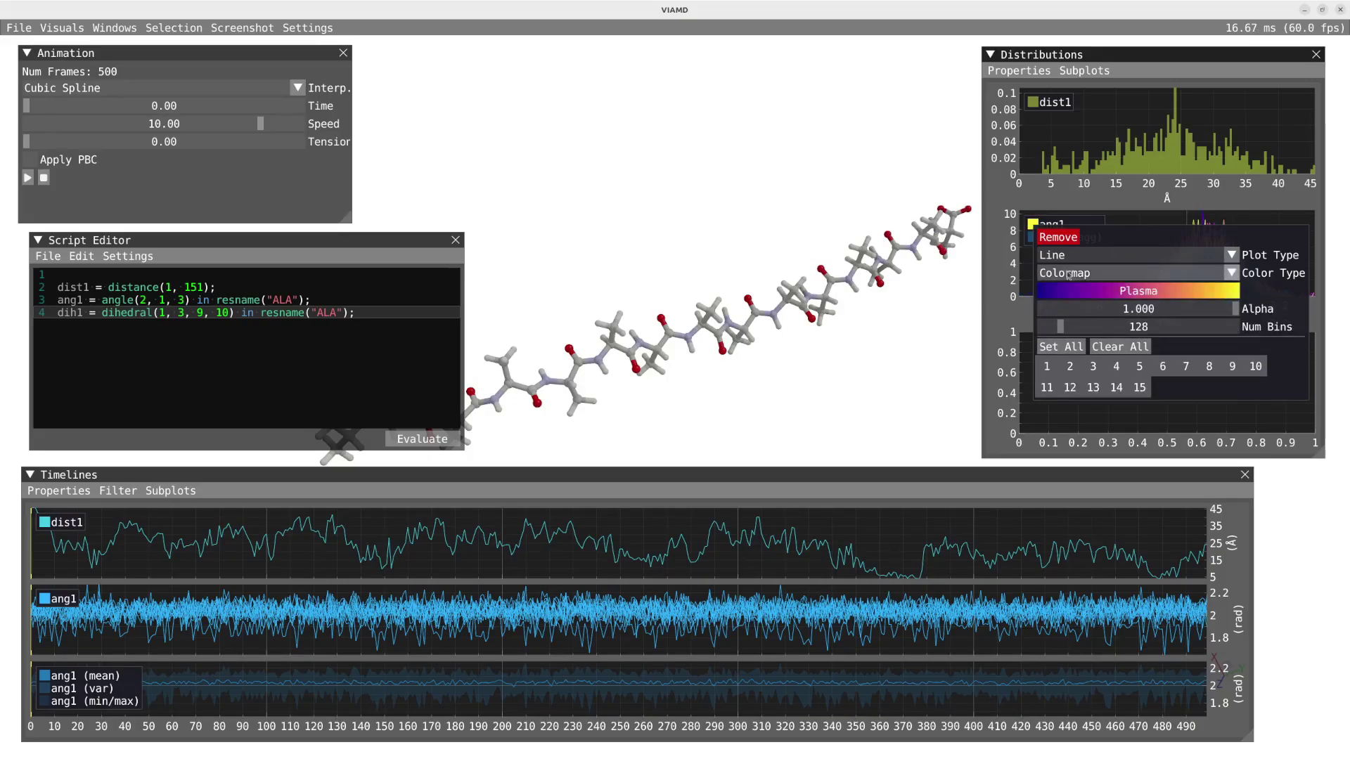
pyautogui.click(1118, 290)
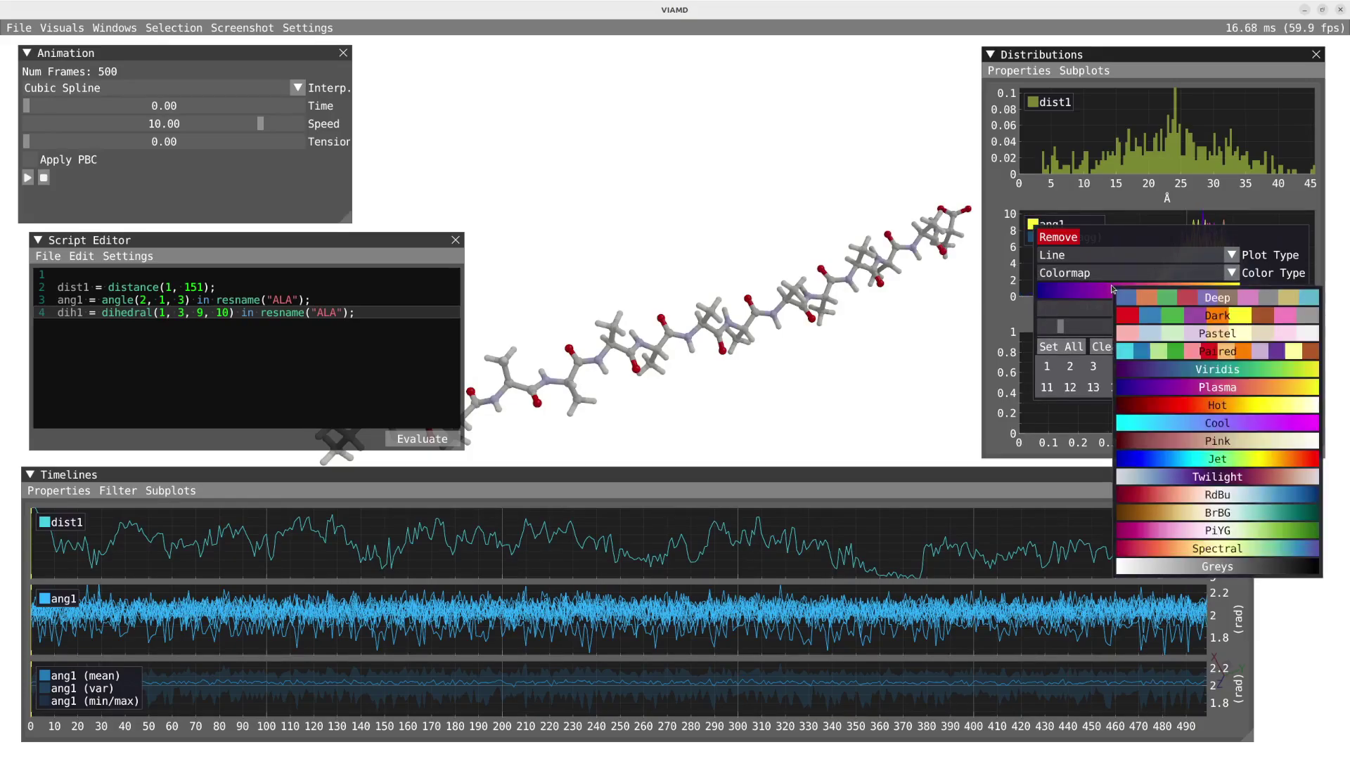
pyautogui.click(1218, 374)
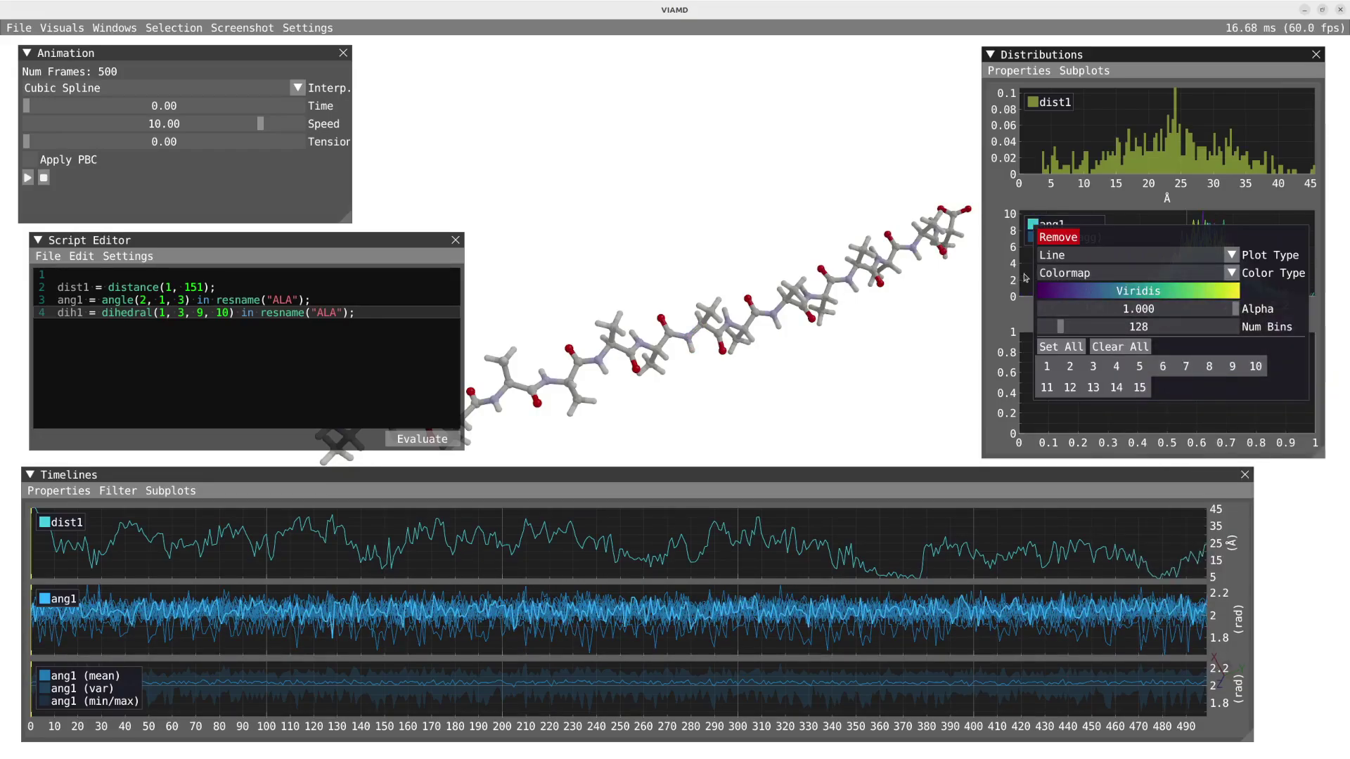
pyautogui.click(1026, 278)
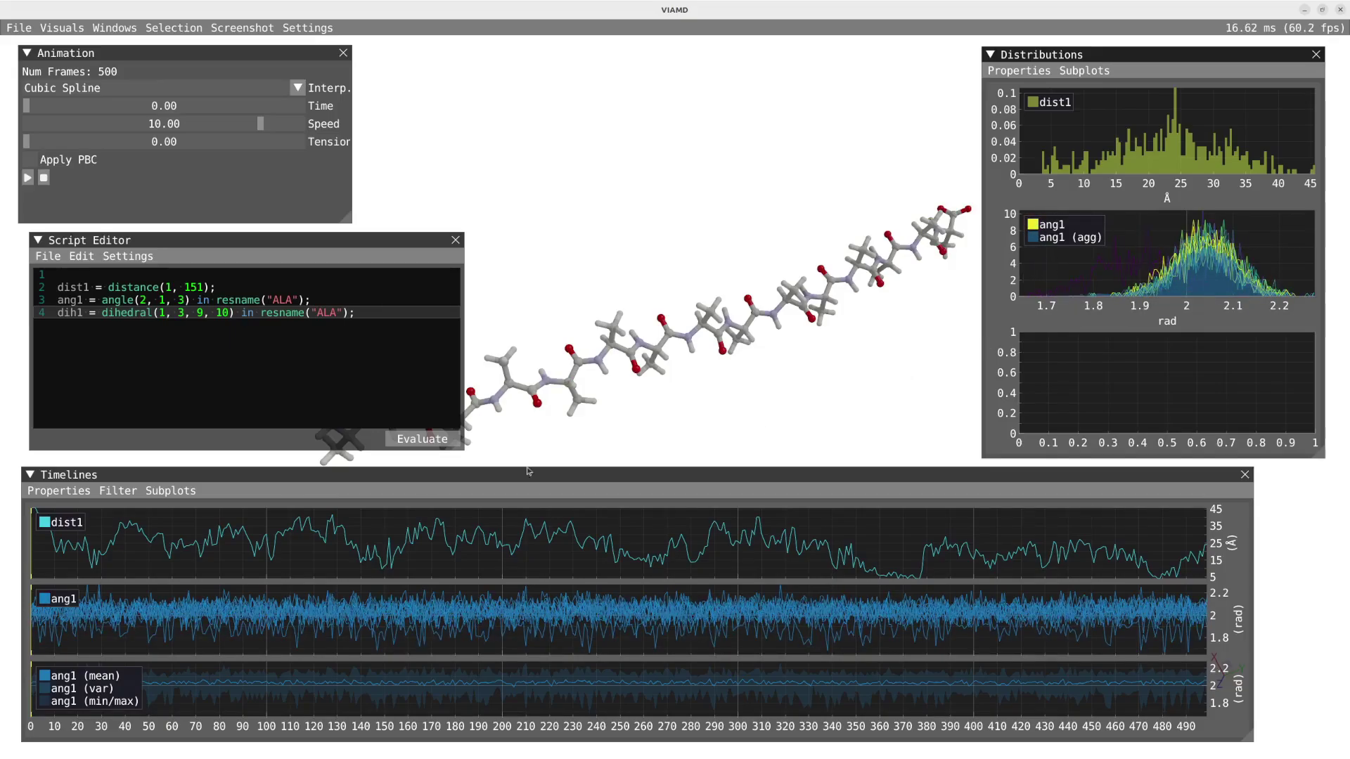
# Switch the ang1 timeline's Color Type to Colormap using Viridis
pyautogui.rightClick(46, 602)
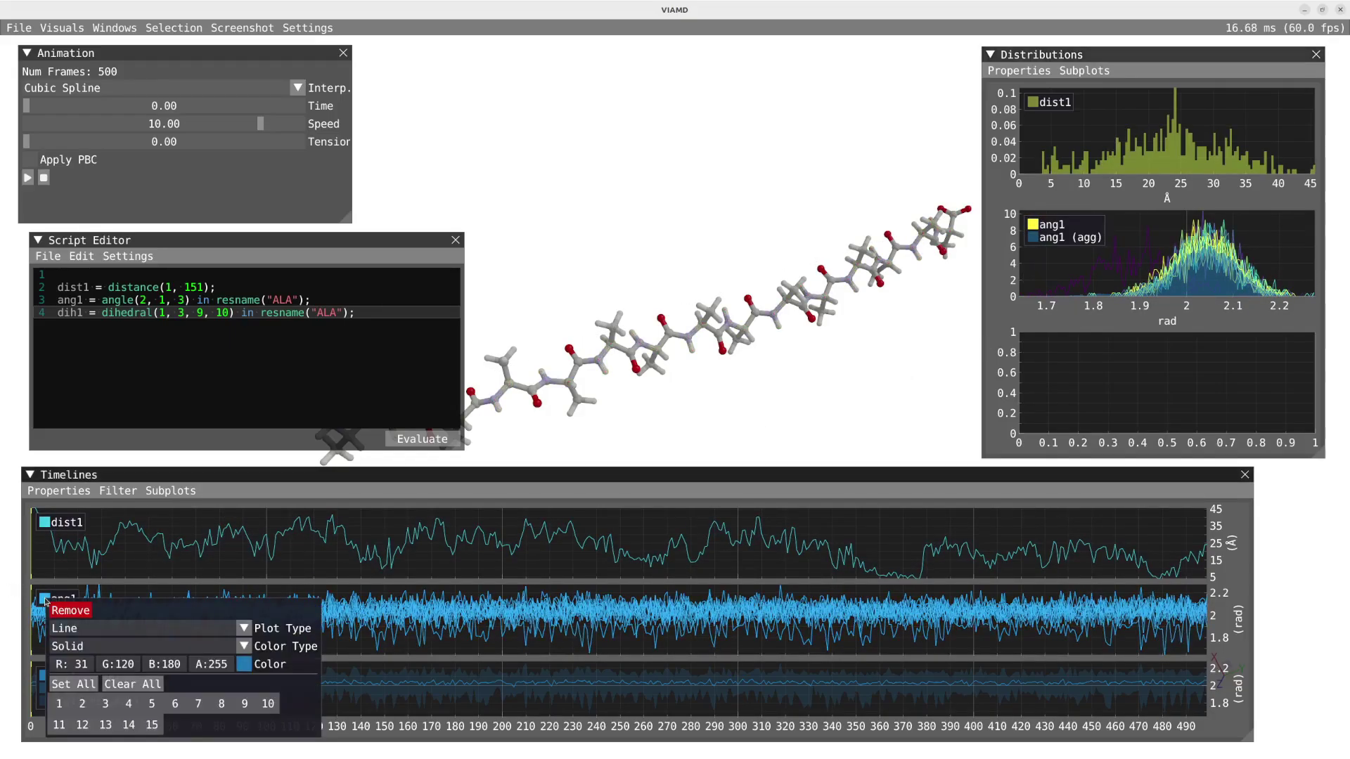
pyautogui.click(175, 647)
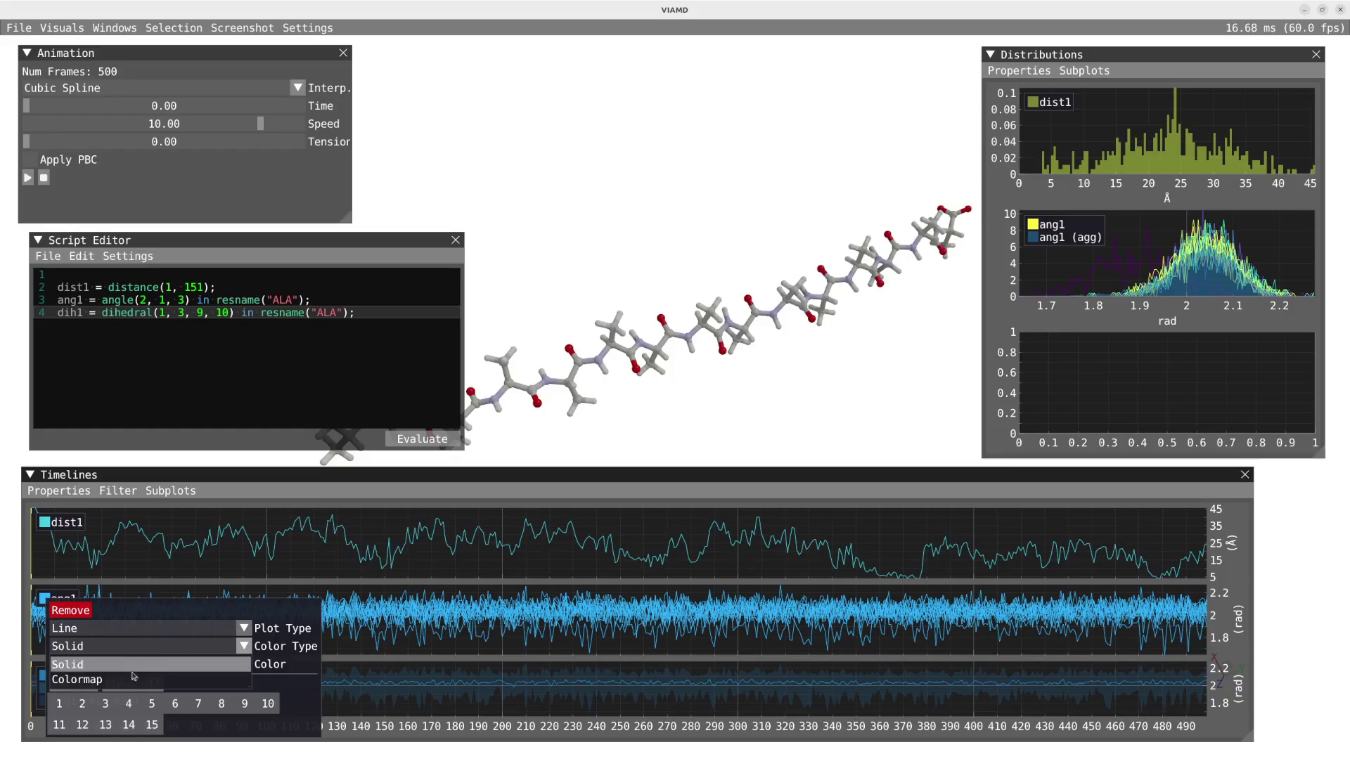
pyautogui.click(105, 679)
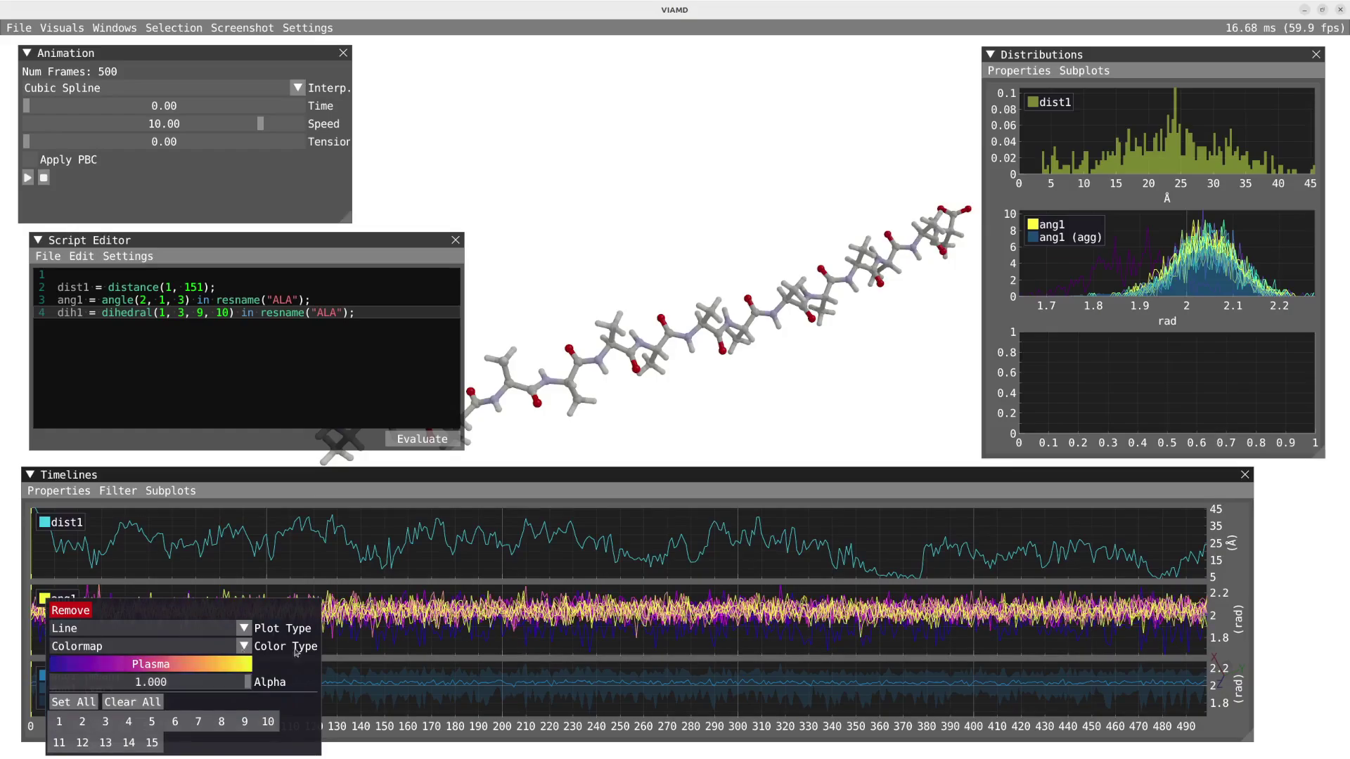
pyautogui.click(149, 668)
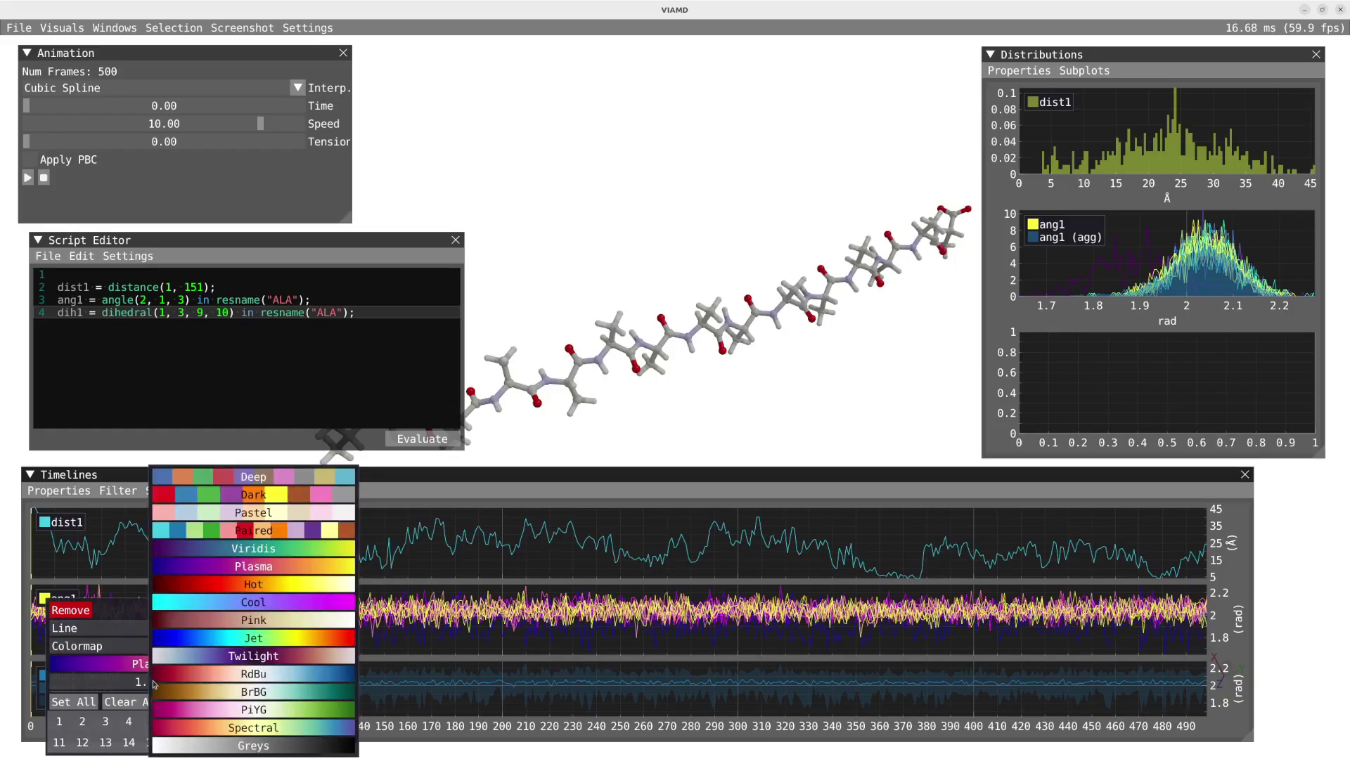
pyautogui.click(247, 553)
pyautogui.click(562, 666)
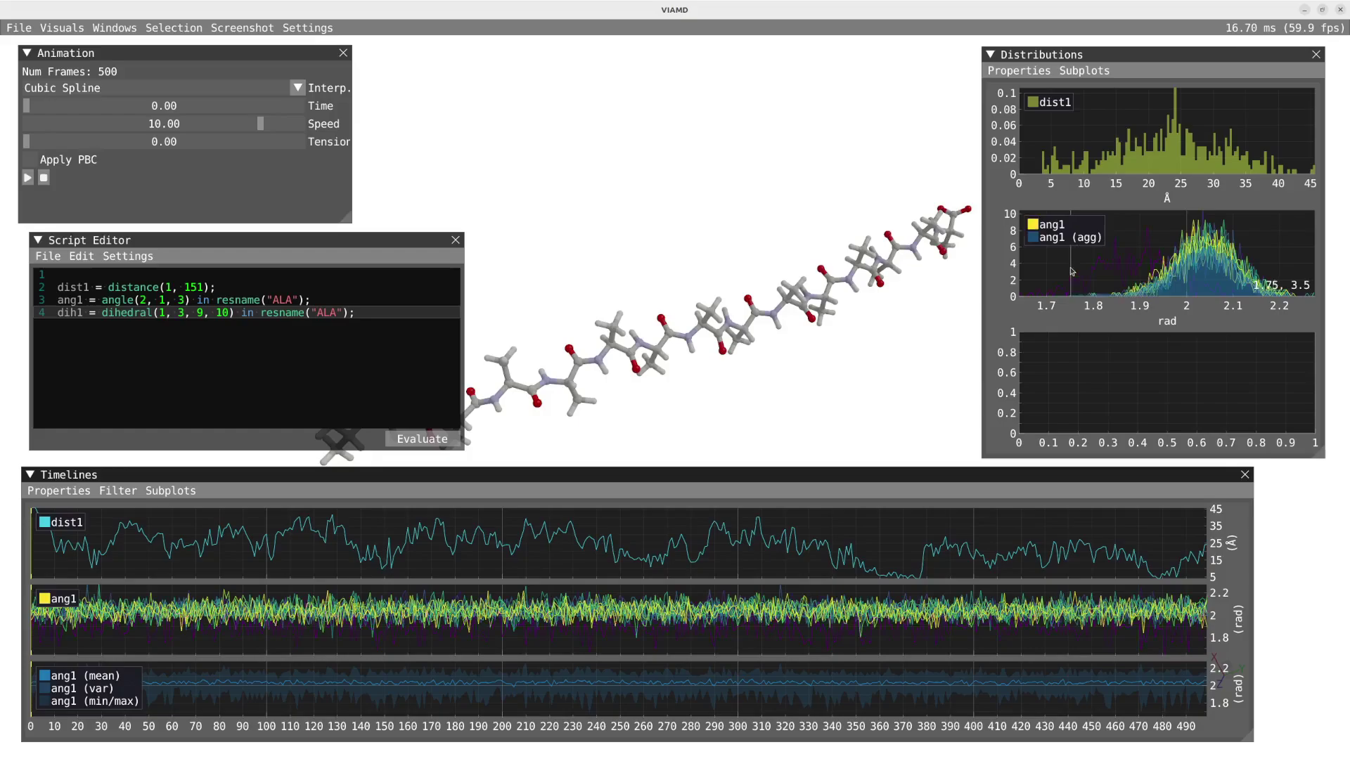
pyautogui.moveTo(1096, 272)
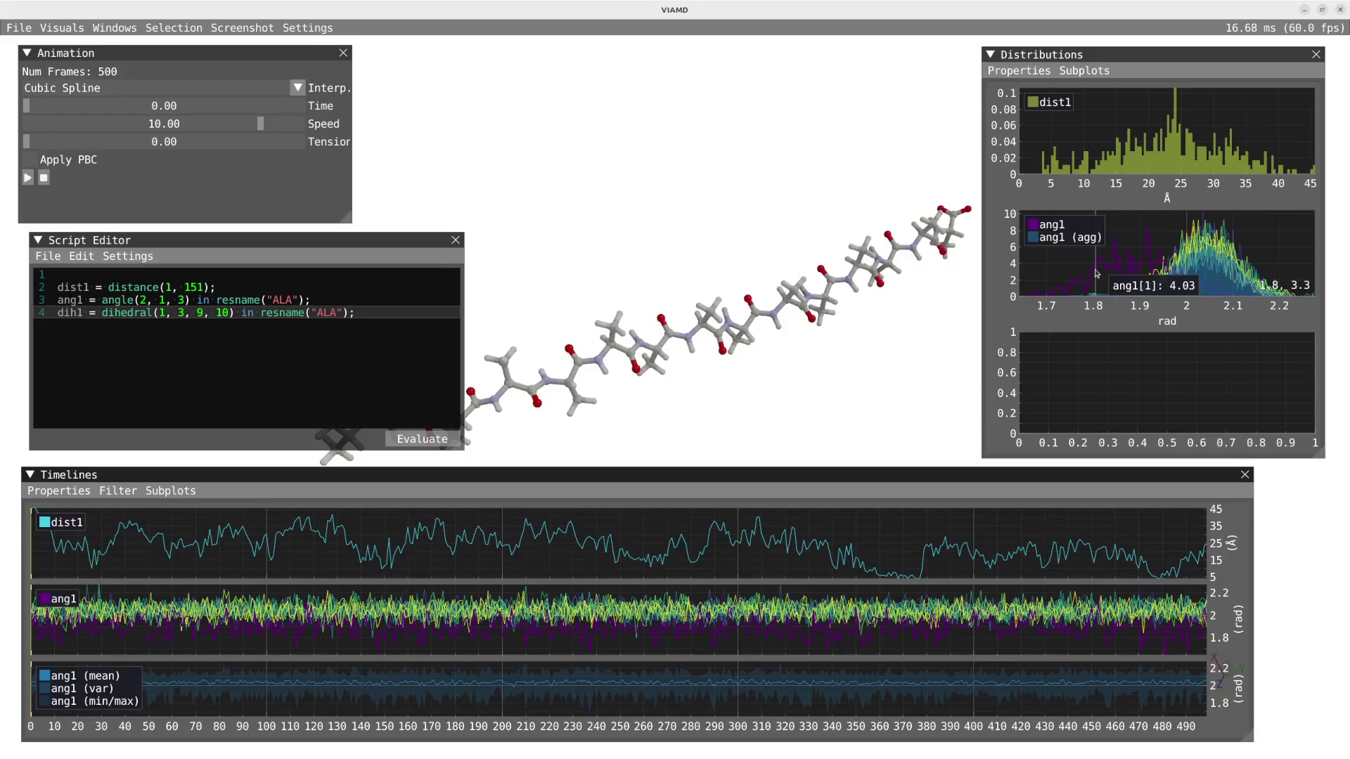
# Add dih1 from the Distributions property list to the third, bottom subplot
pyautogui.click(1016, 71)
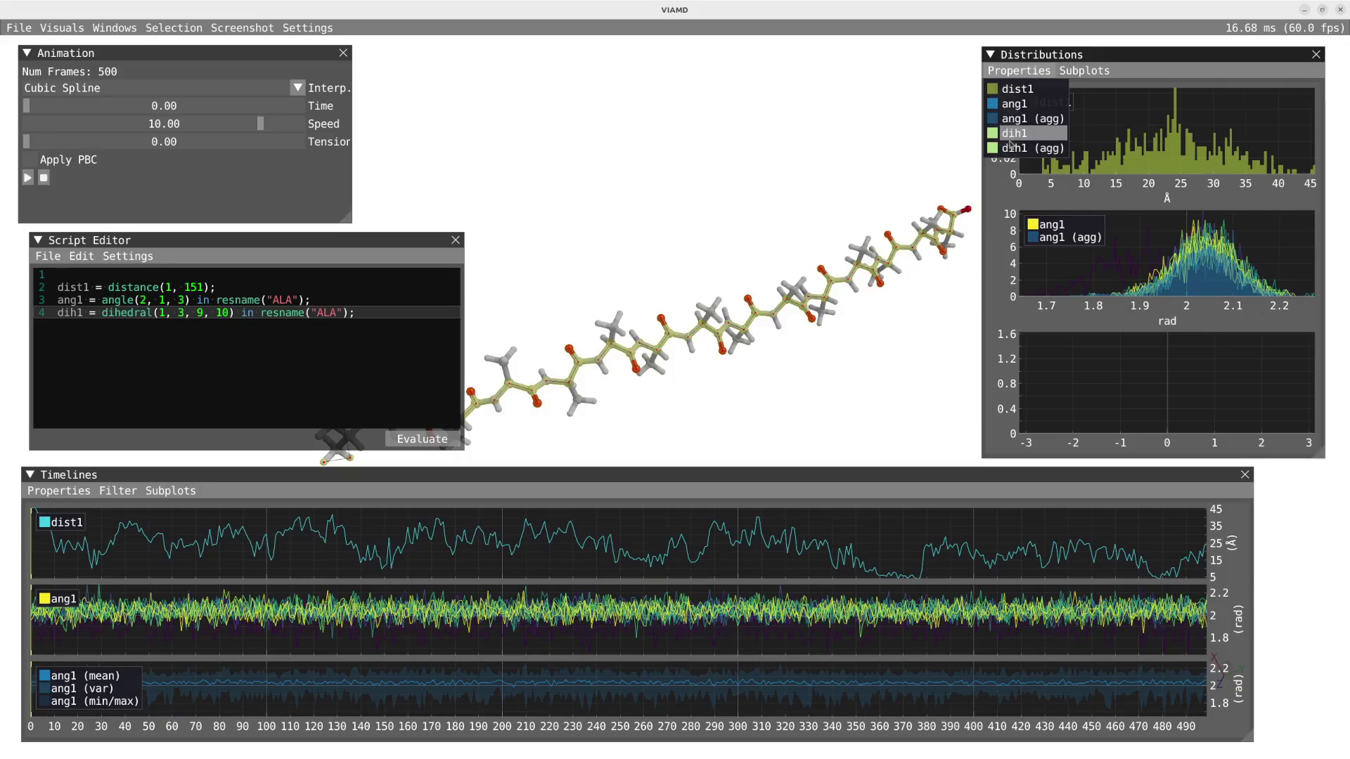
pyautogui.moveTo(1013, 134); pyautogui.dragTo(1185, 385)
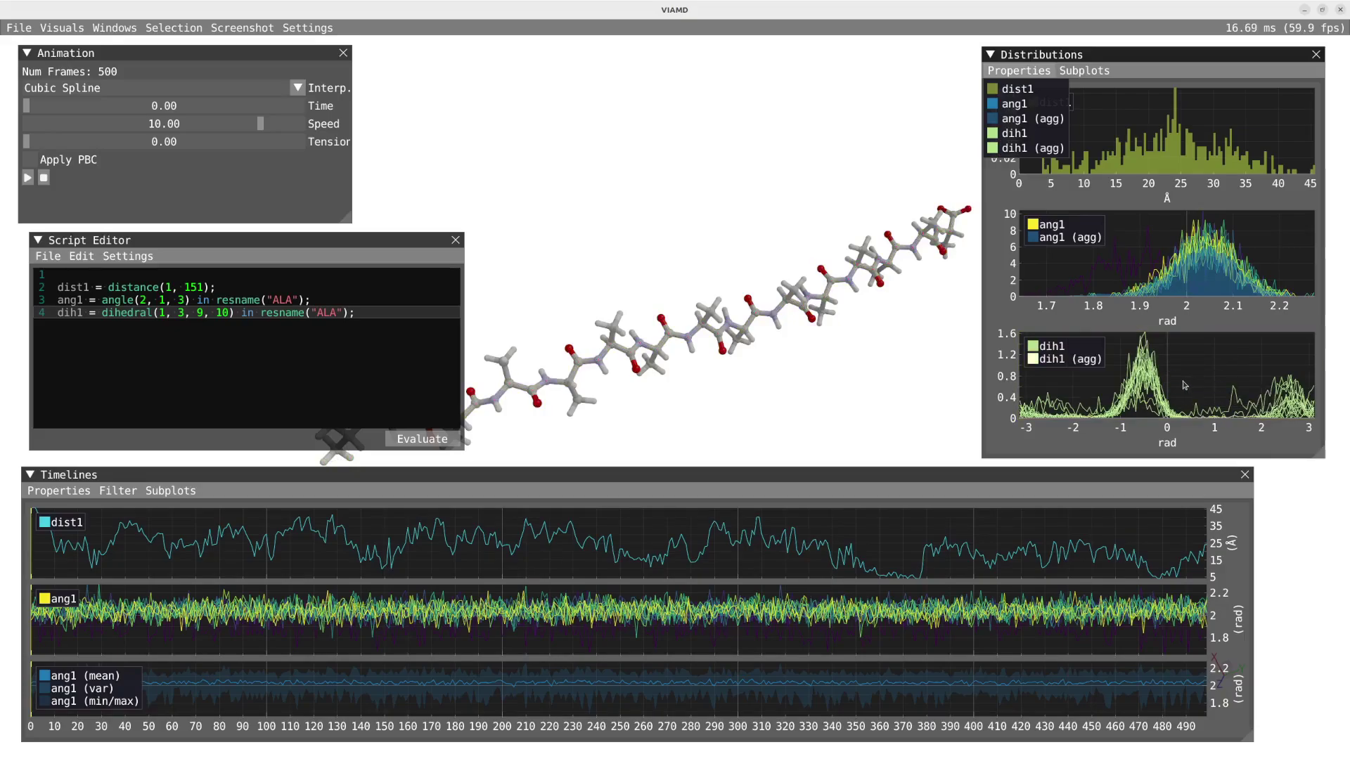
# Draw the dih1 (agg) distribution as a filled Area plot with lower alpha
pyautogui.rightClick(1033, 359)
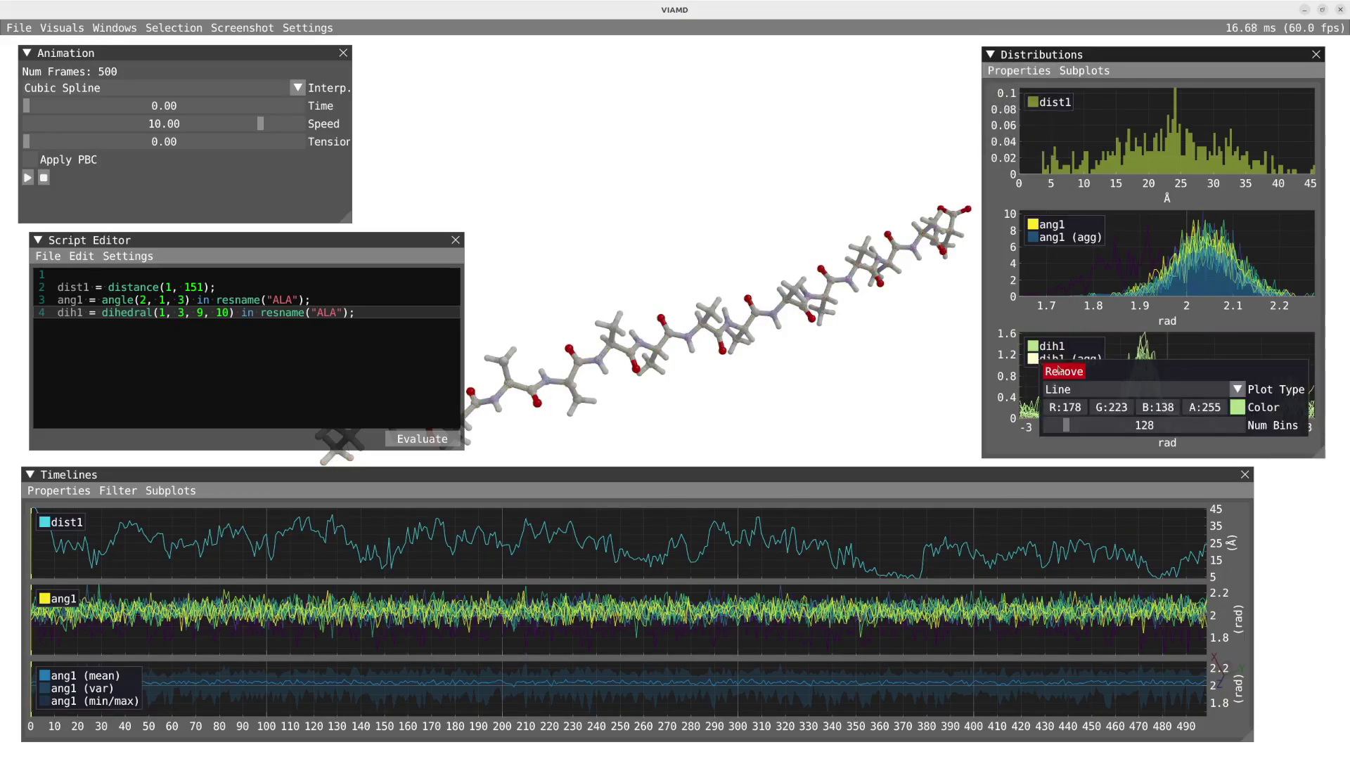
pyautogui.click(1235, 389)
pyautogui.click(1220, 422)
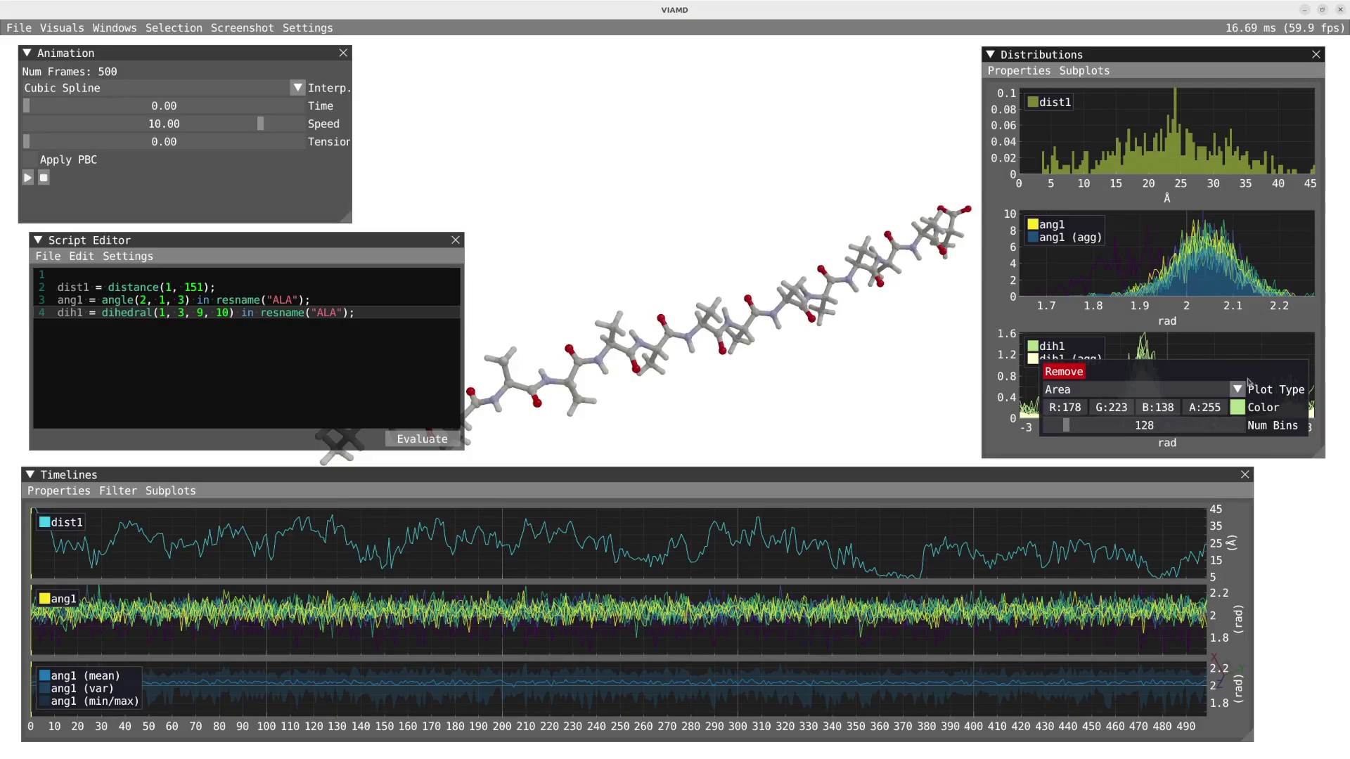
pyautogui.moveTo(1221, 407)
pyautogui.mouseDown()
pyautogui.moveTo(1195, 409)
pyautogui.moveTo(1224, 409)
pyautogui.mouseUp()
pyautogui.click(977, 402)
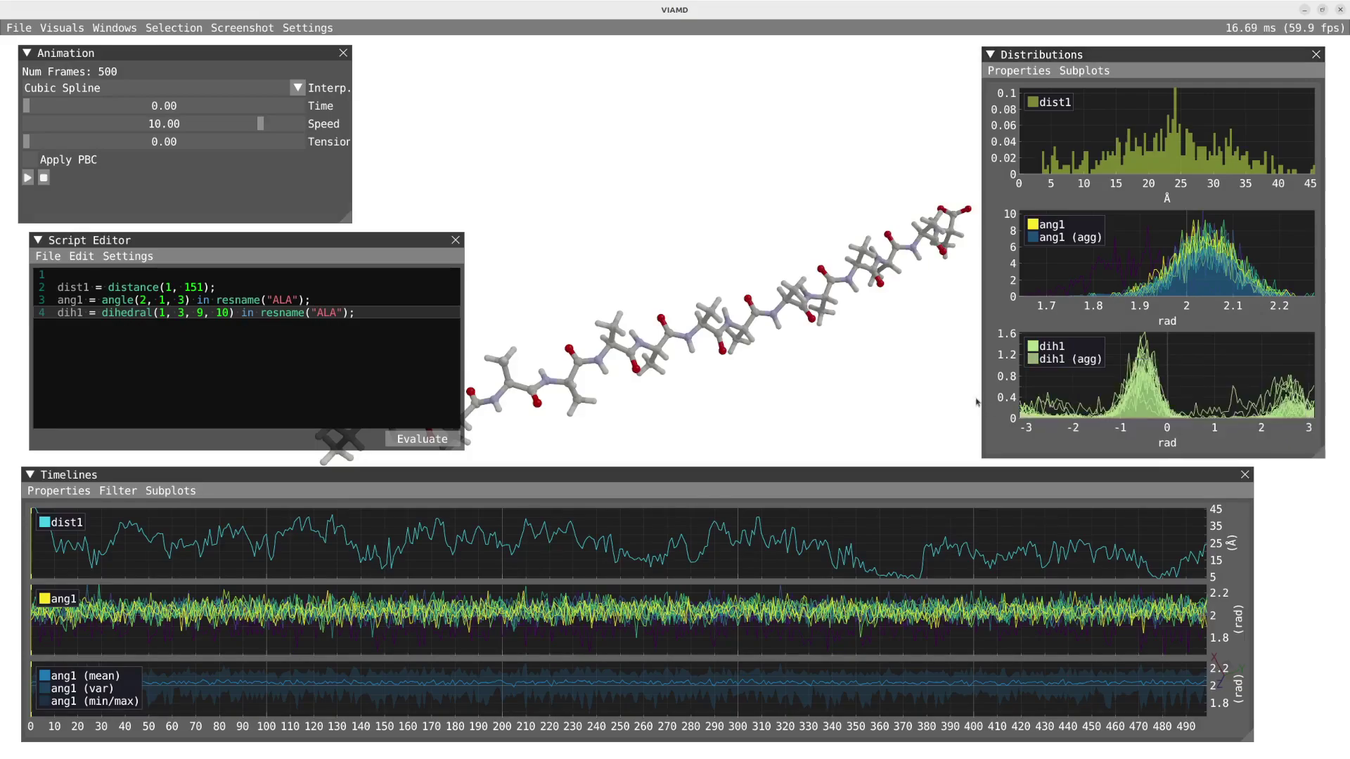
# Colour the dih1 distribution with a colormap and hide the ang1 mean and variance timelines
pyautogui.click(1038, 360)
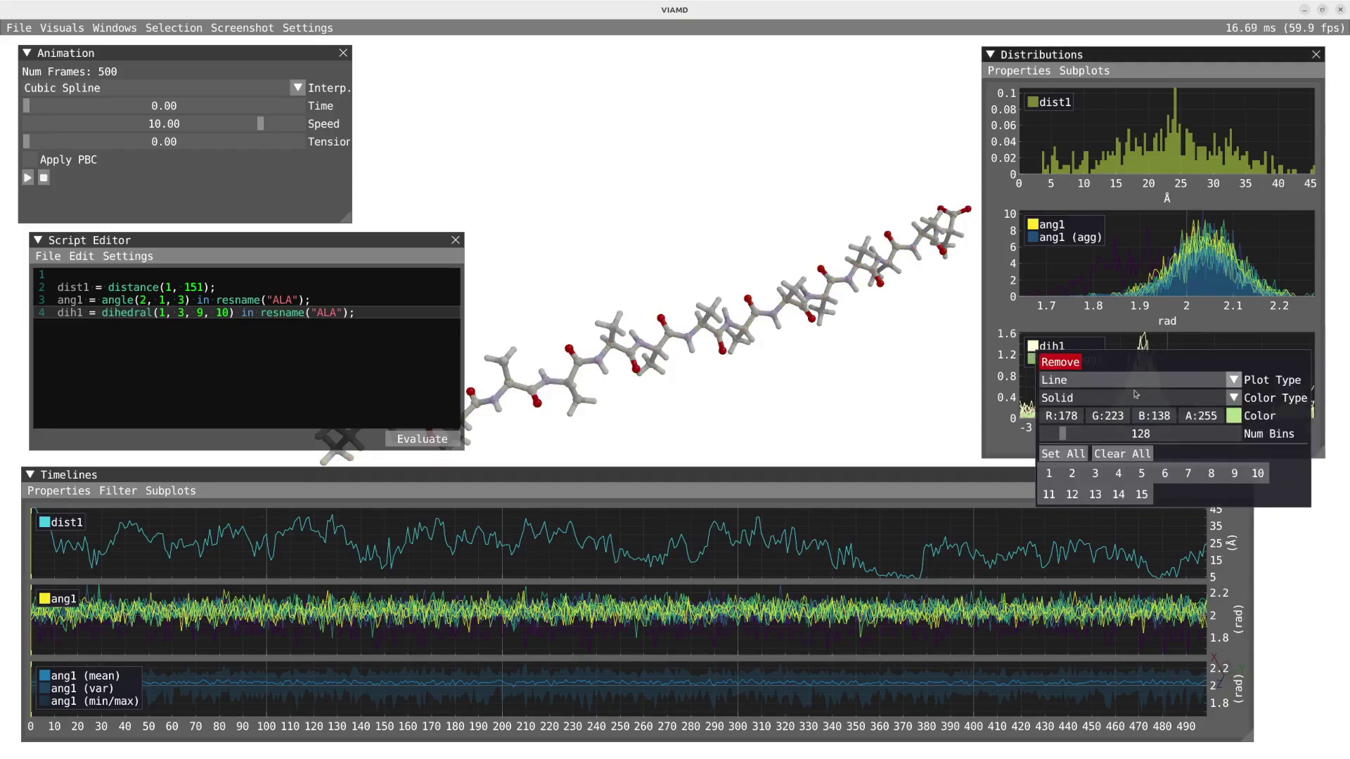
pyautogui.click(1102, 399)
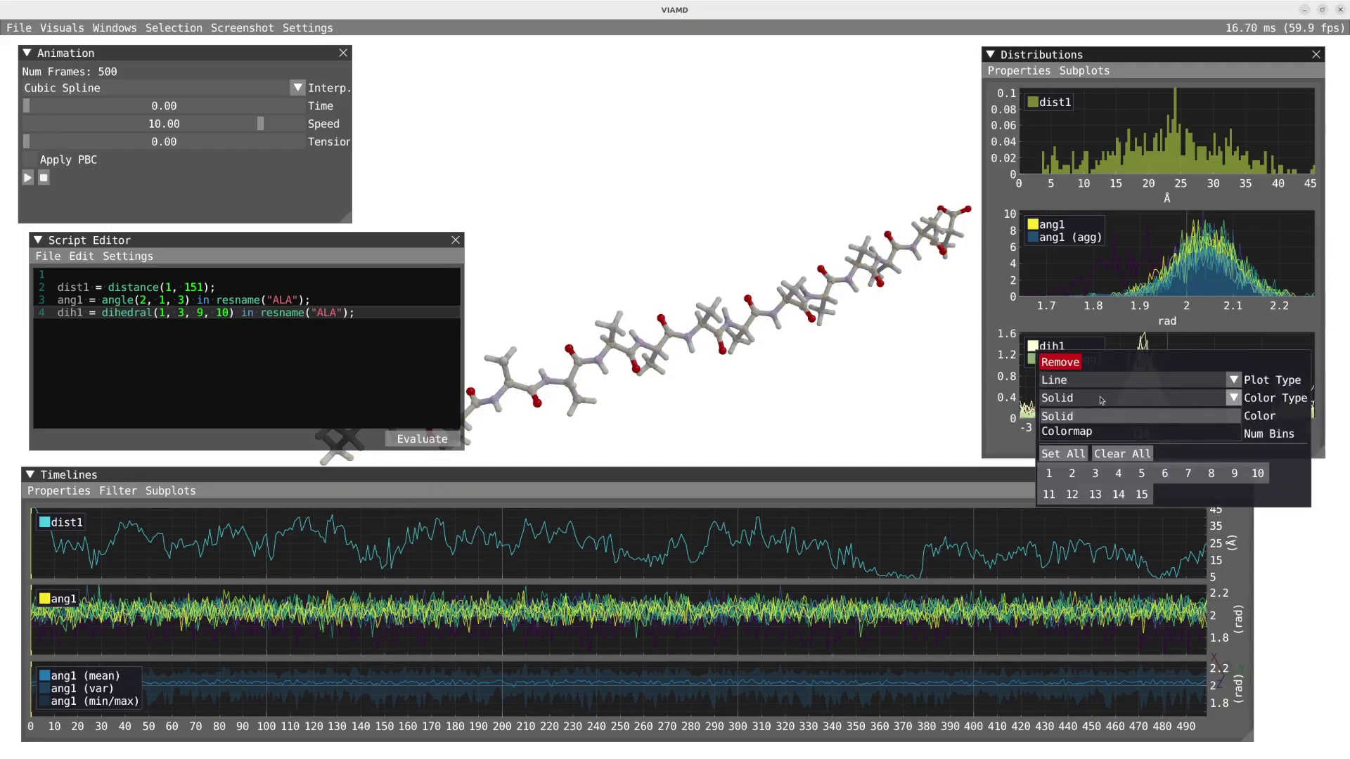
pyautogui.click(1067, 431)
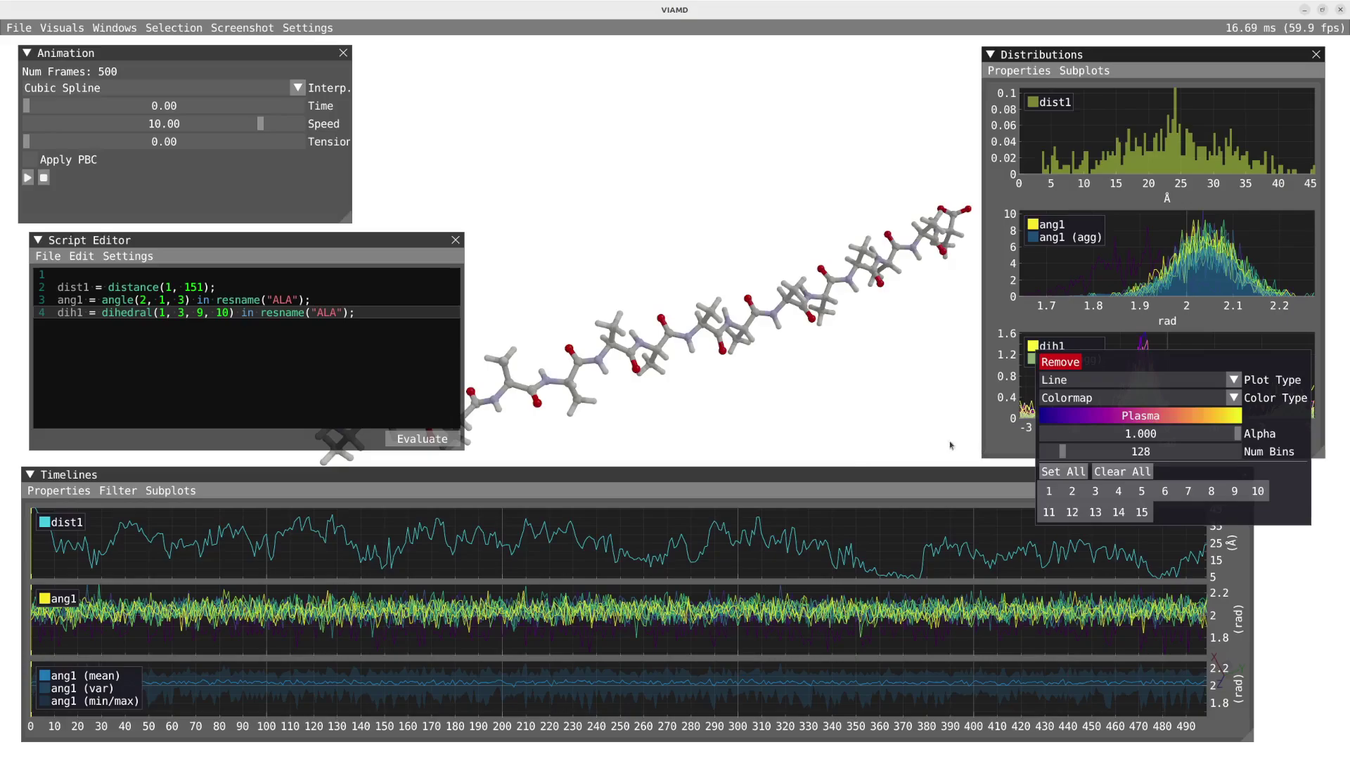
pyautogui.click(275, 707)
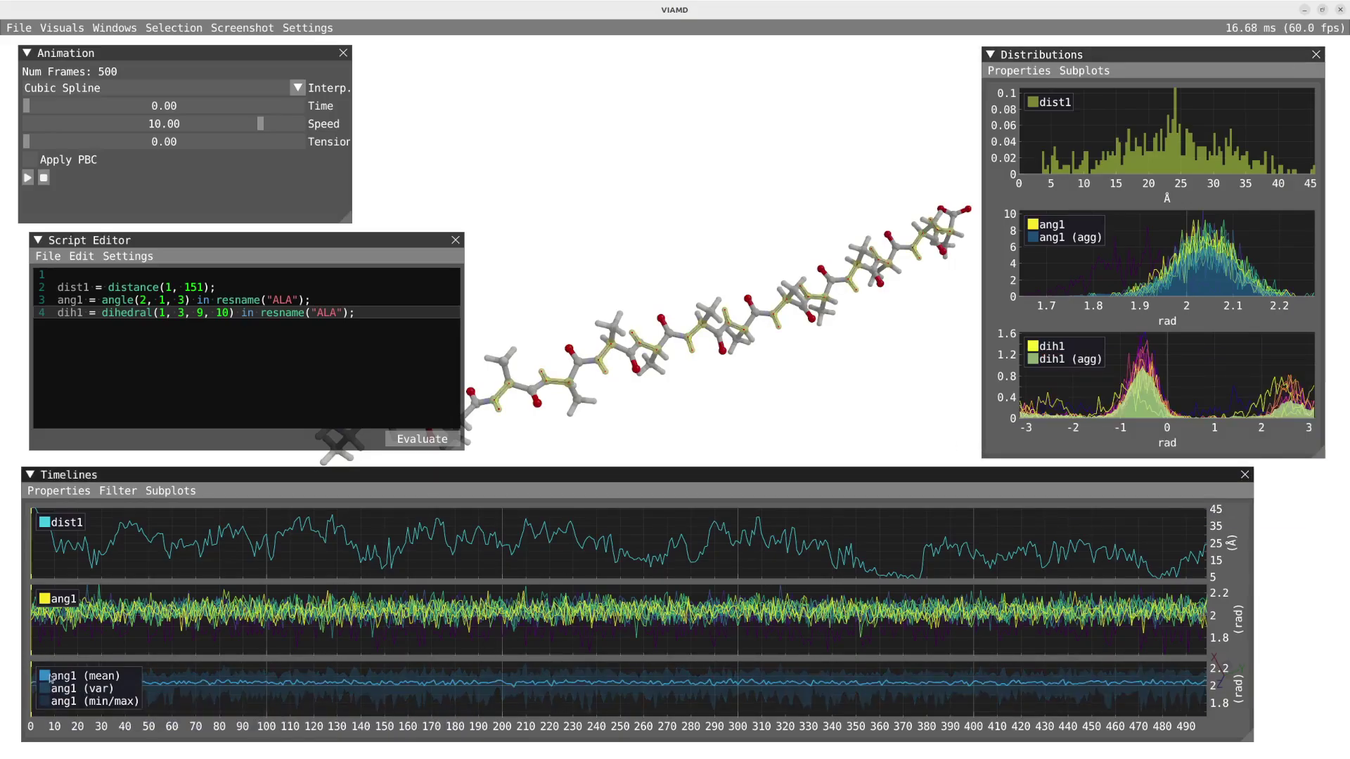
pyautogui.click(44, 679)
# Replace the ang1 curves in the third timeline subplot with dih1
pyautogui.click(50, 678)
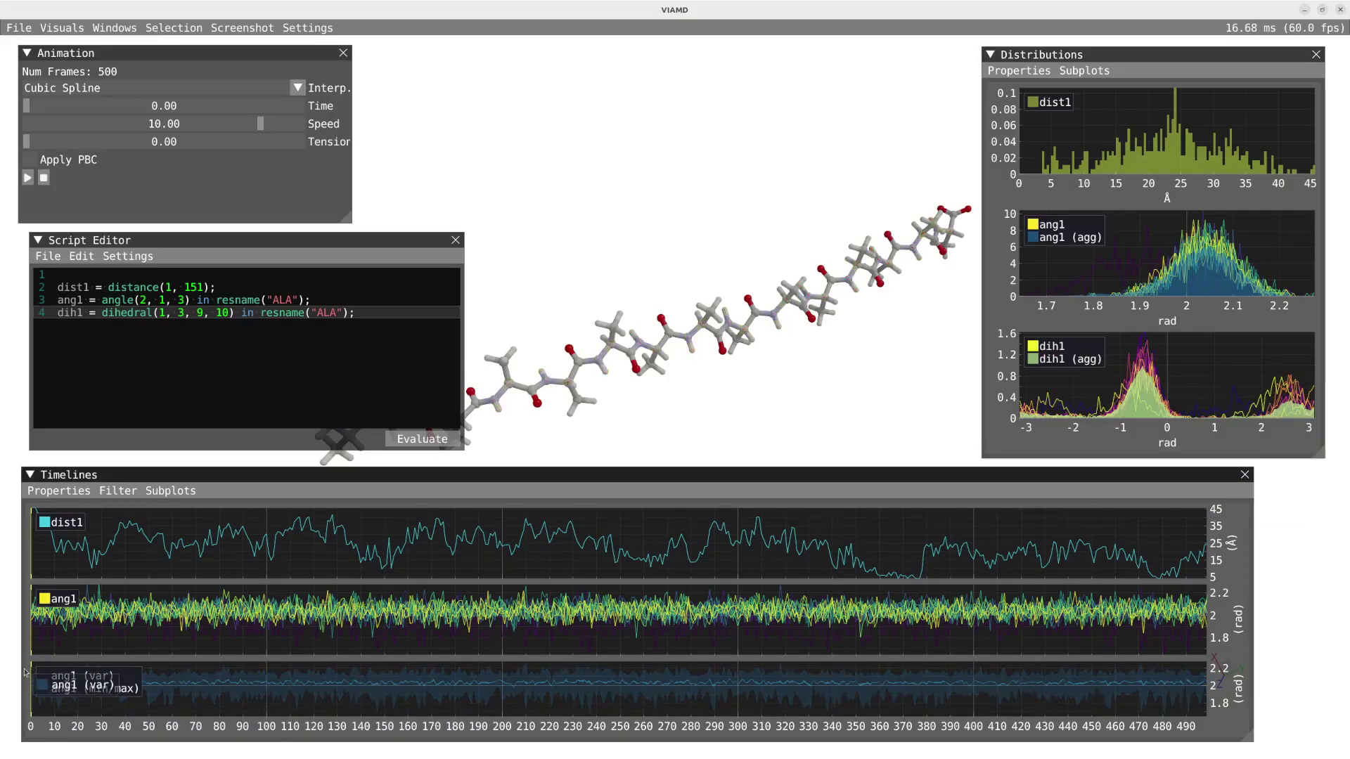
pyautogui.click(52, 679)
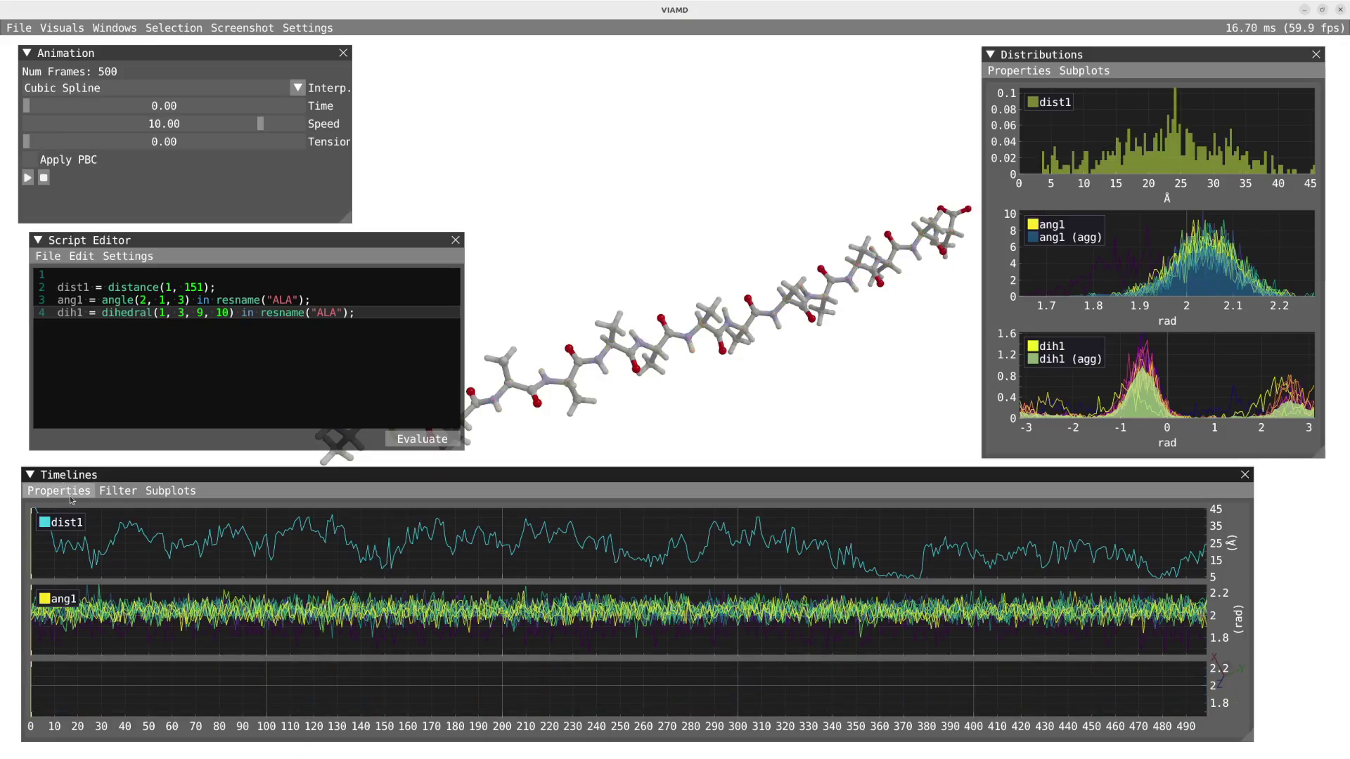
pyautogui.click(59, 491)
pyautogui.moveTo(54, 583); pyautogui.dragTo(52, 676)
# Style the dih1 timeline as Plasma-colormapped scatter points with marker size 1.94
pyautogui.rightClick(45, 676)
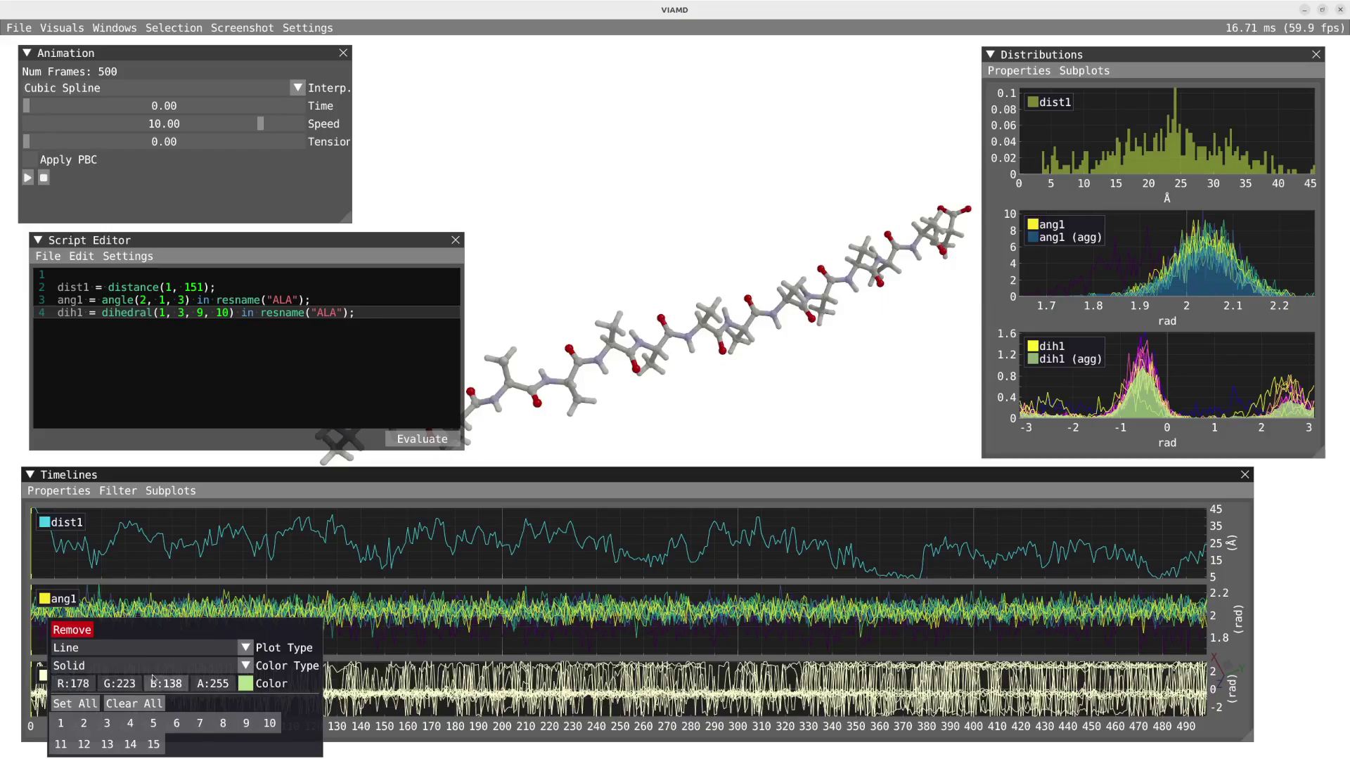
pyautogui.click(205, 668)
pyautogui.click(188, 698)
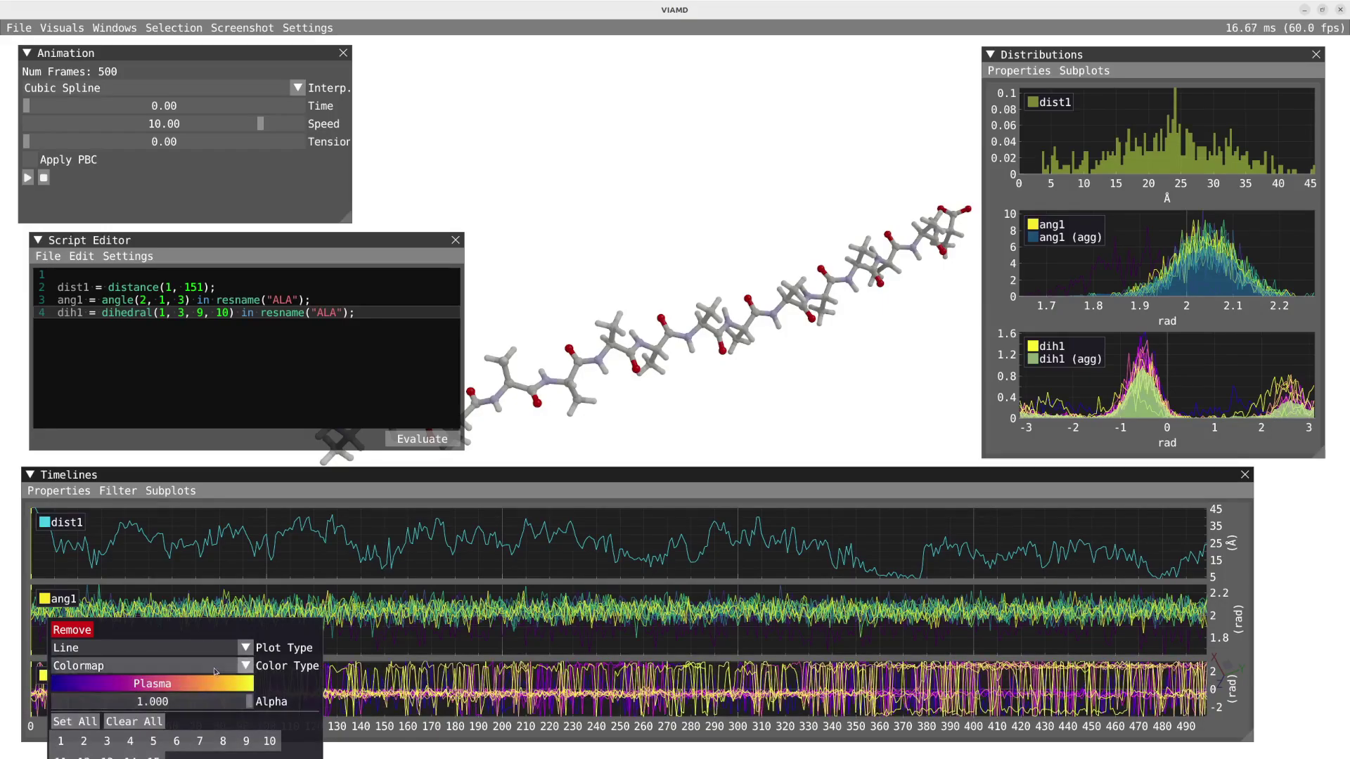
pyautogui.click(411, 722)
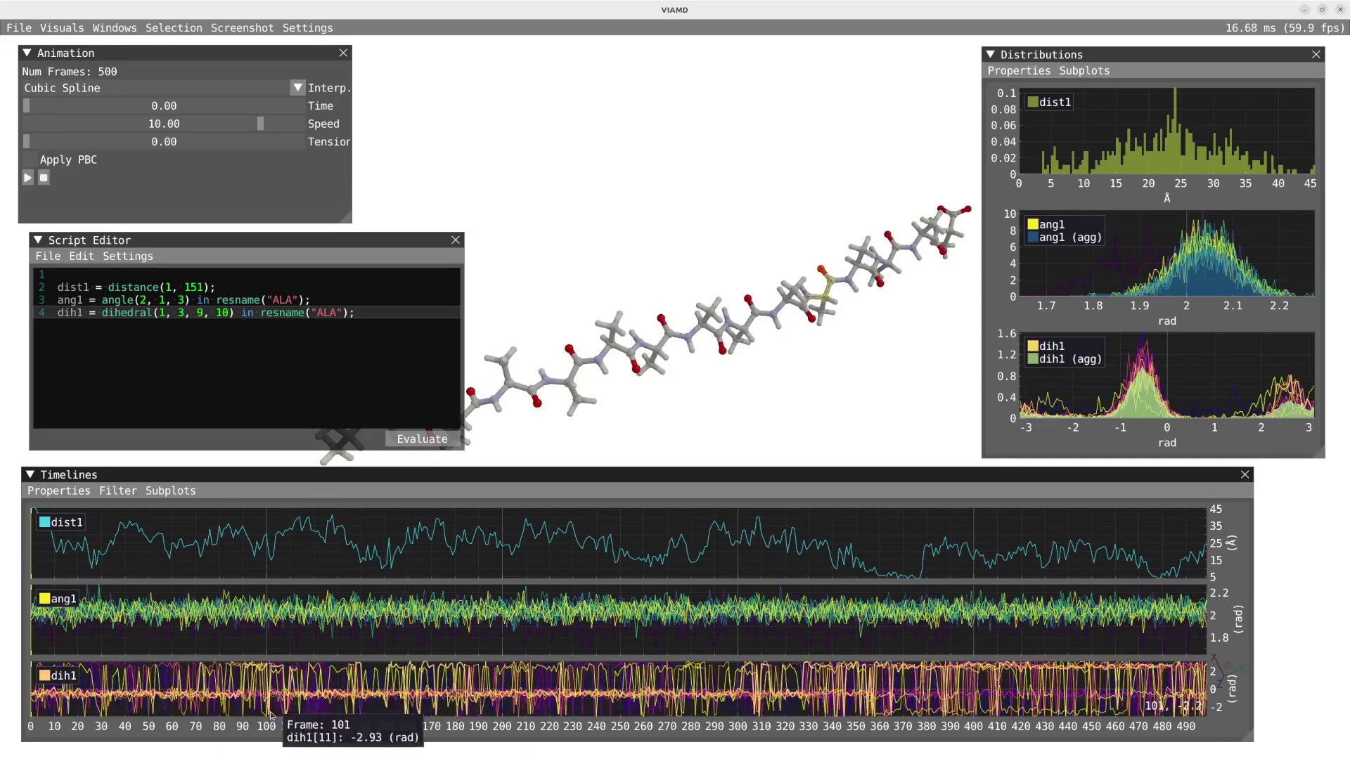
pyautogui.rightClick(54, 681)
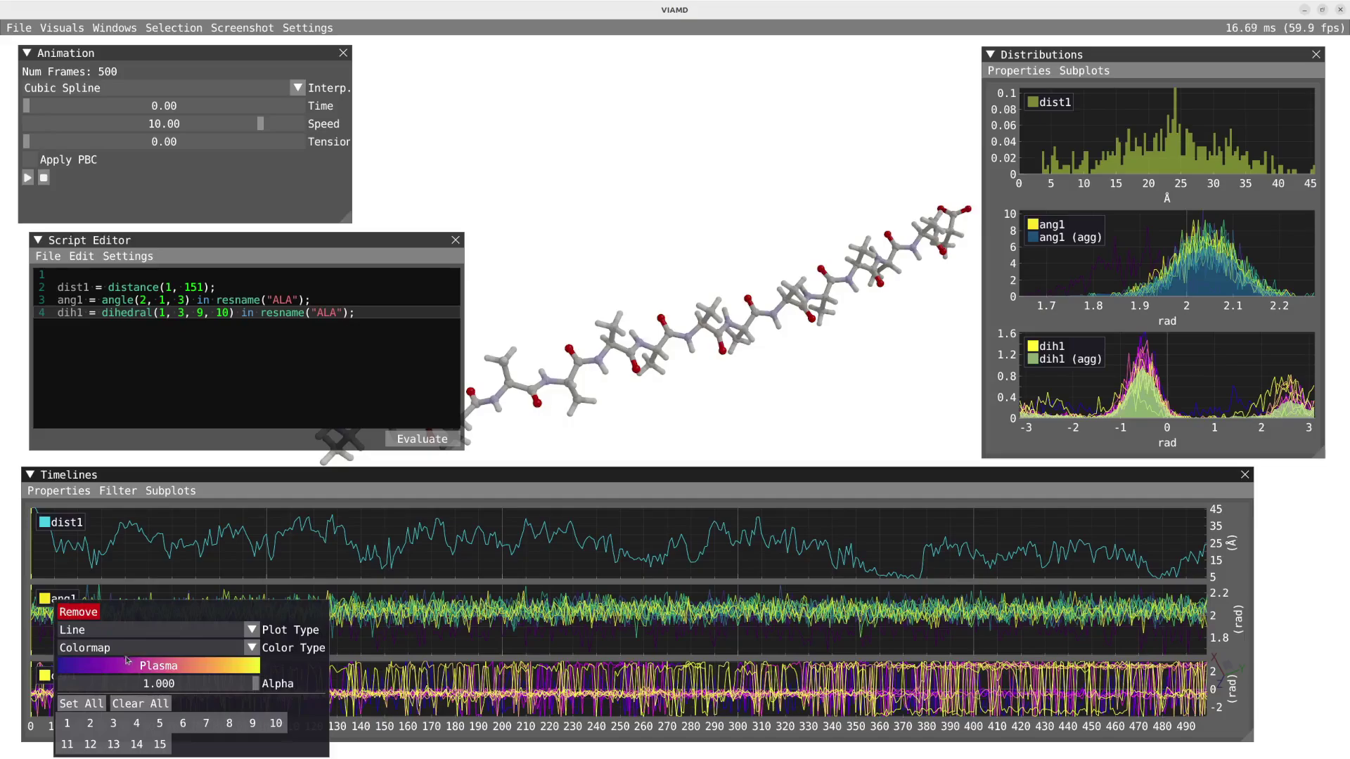
pyautogui.click(98, 629)
pyautogui.click(81, 662)
pyautogui.moveTo(91, 668)
pyautogui.mouseDown()
pyautogui.moveTo(109, 667)
pyautogui.moveTo(98, 667)
pyautogui.mouseUp()
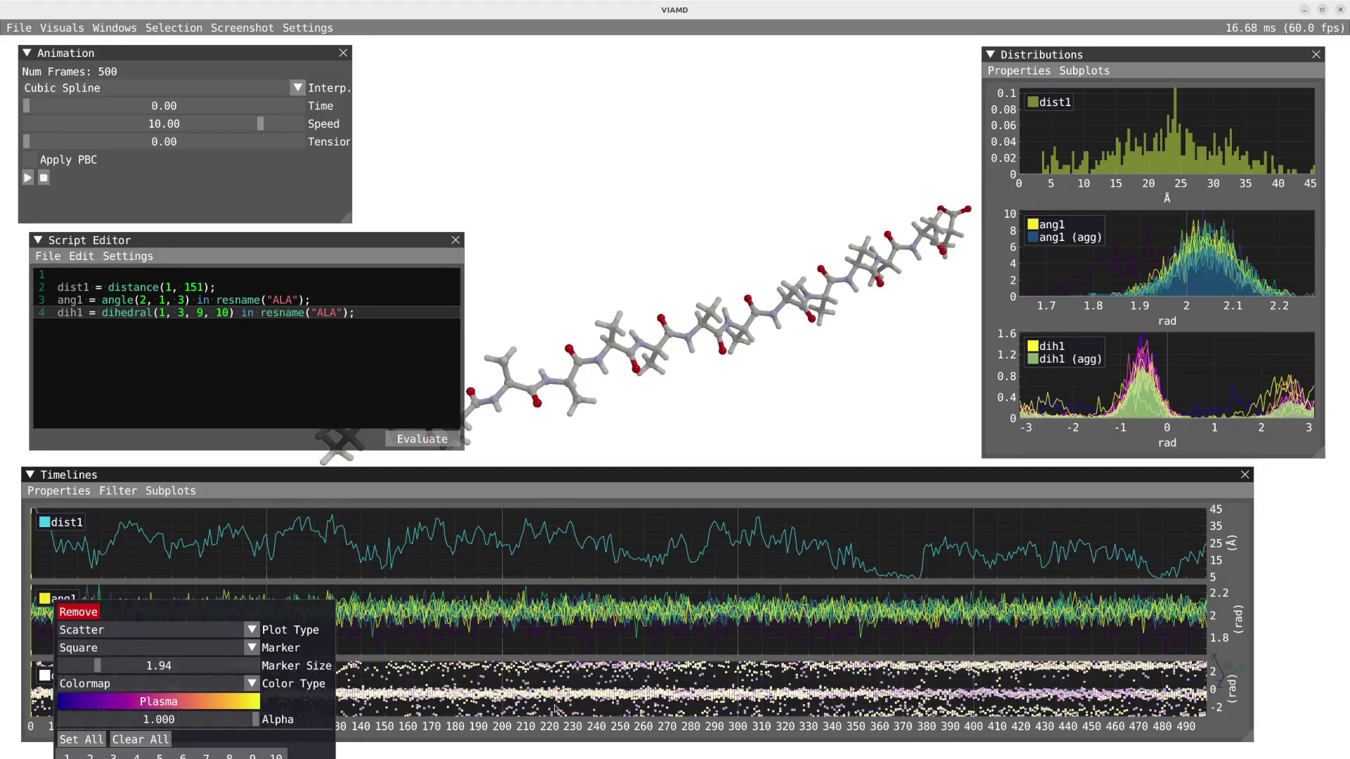
pyautogui.click(554, 708)
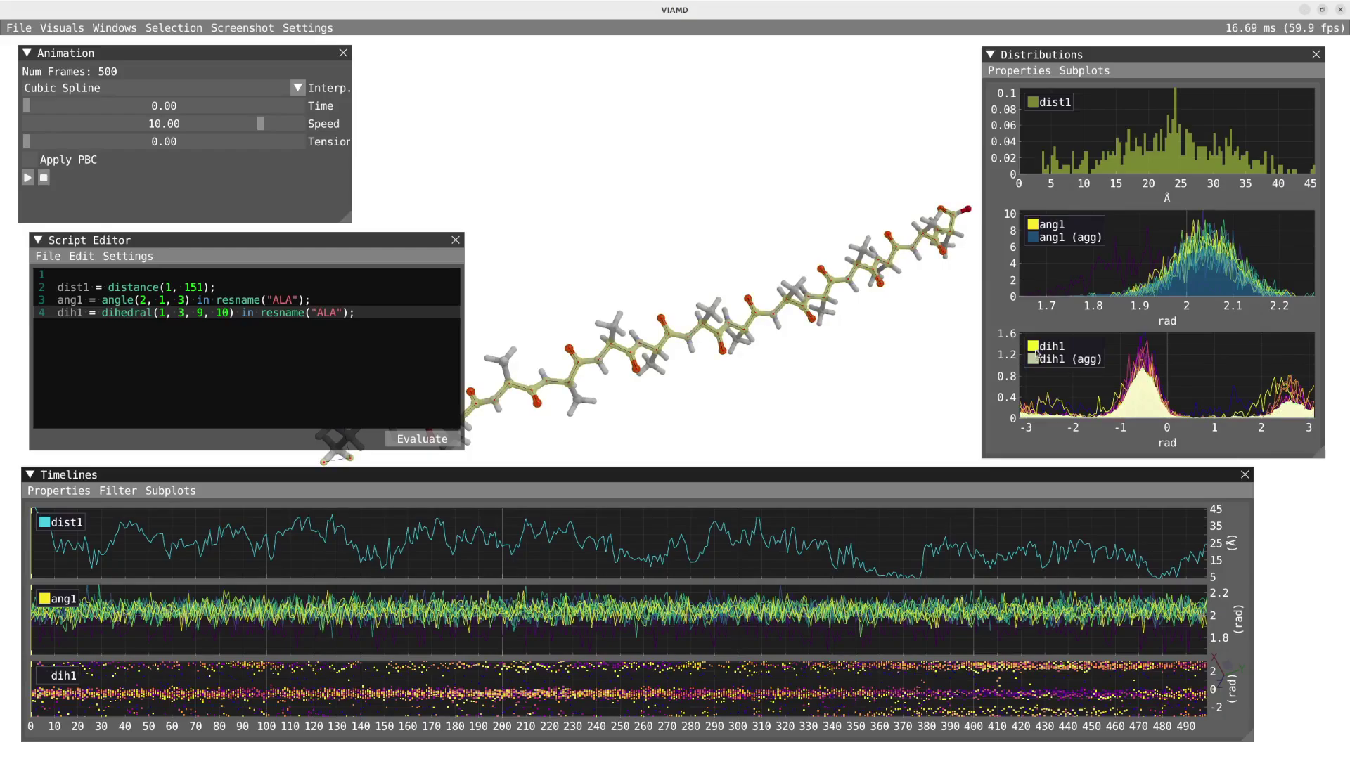
# Clear all dih1 distribution components, then keep only components 1, 2 and 5–7
pyautogui.rightClick(1035, 348)
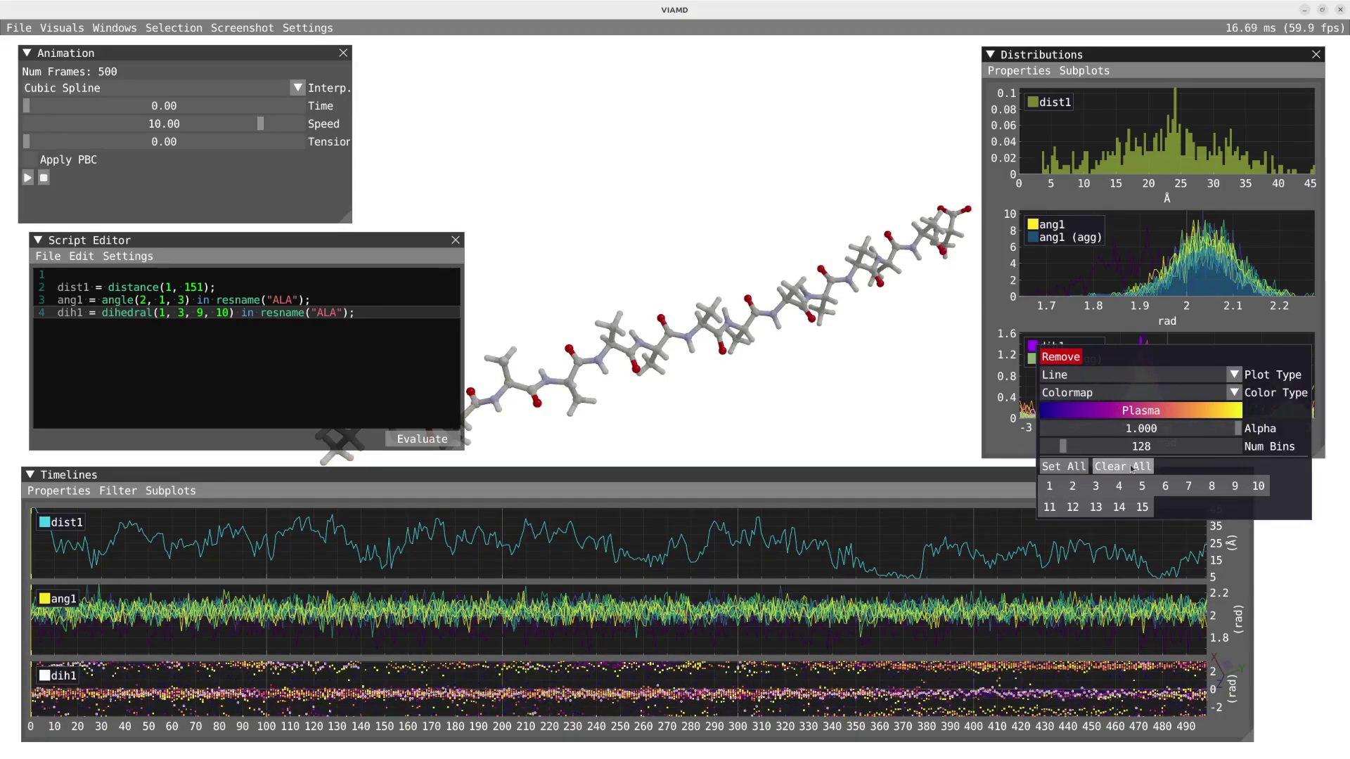
pyautogui.click(1132, 467)
pyautogui.click(1049, 486)
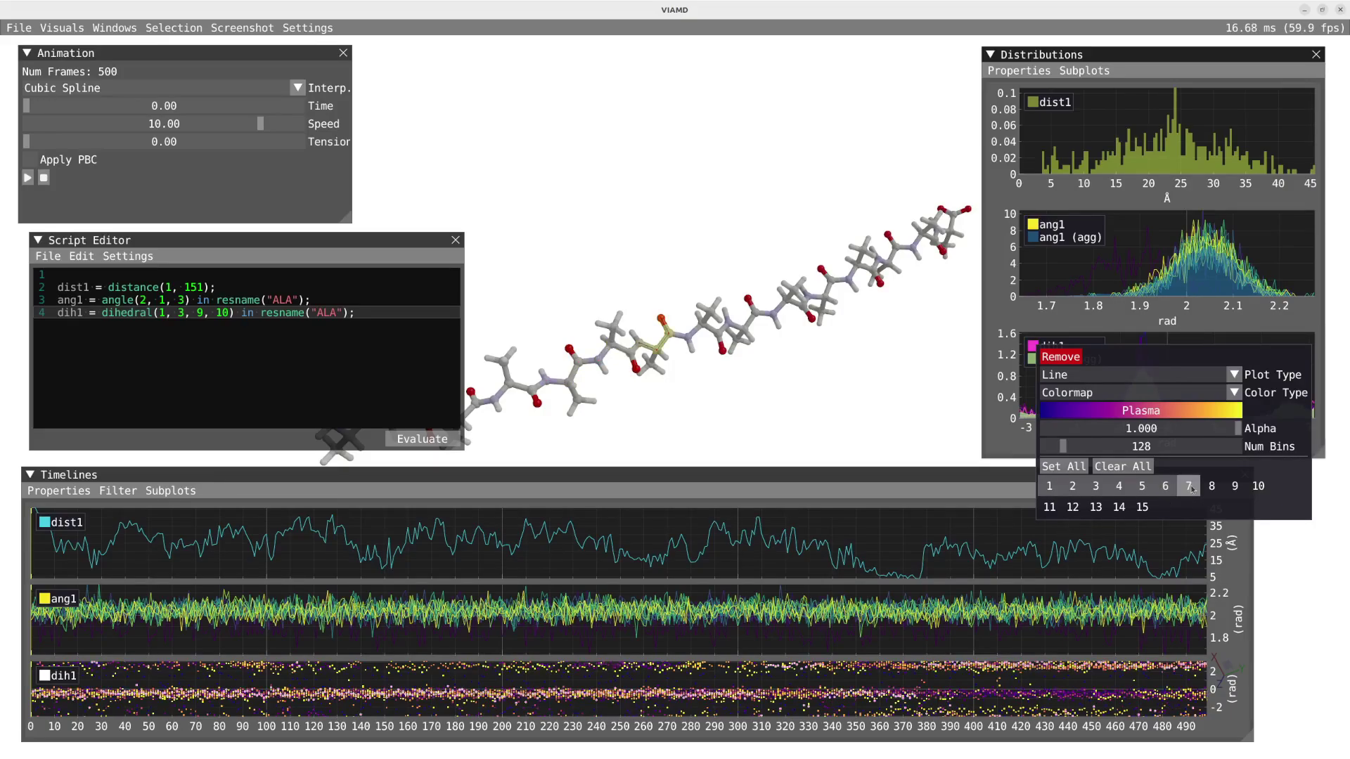
pyautogui.moveTo(1188, 486); pyautogui.dragTo(1142, 486)
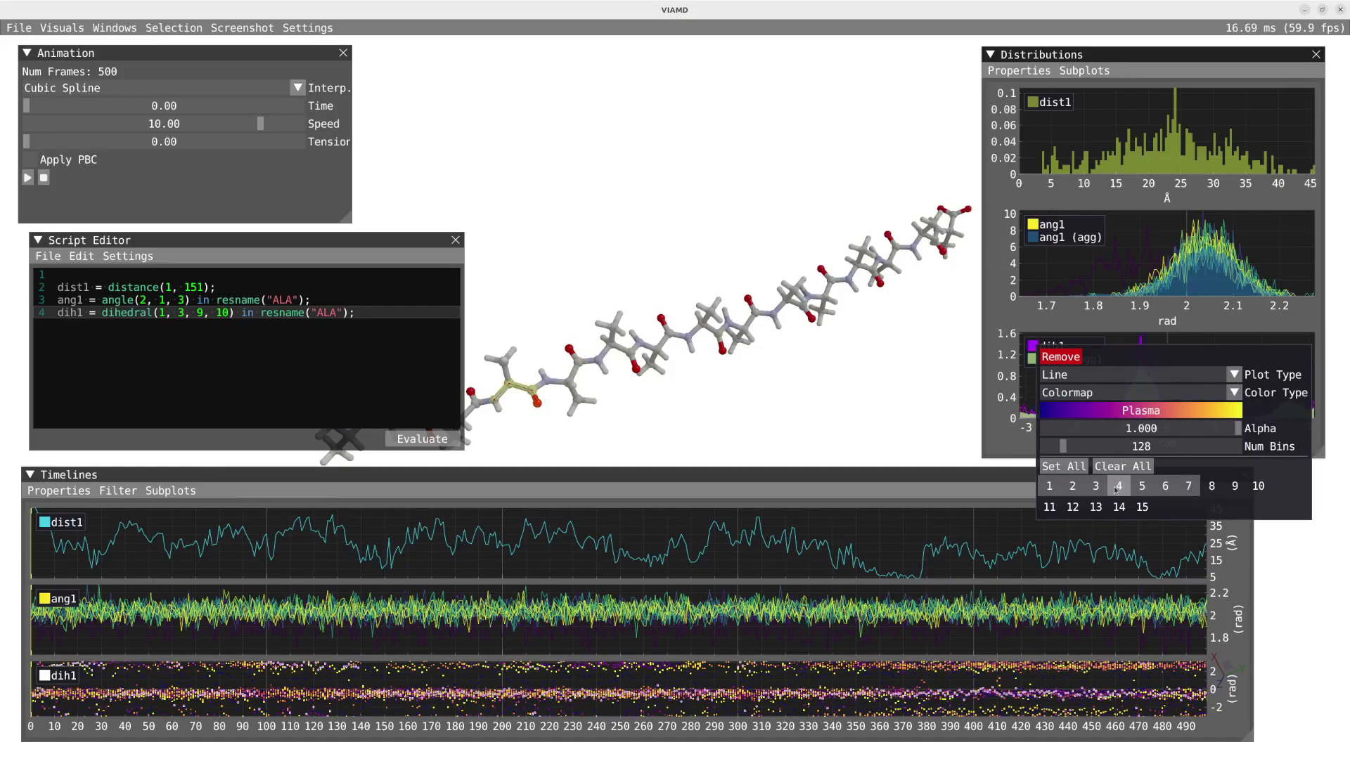
pyautogui.click(708, 406)
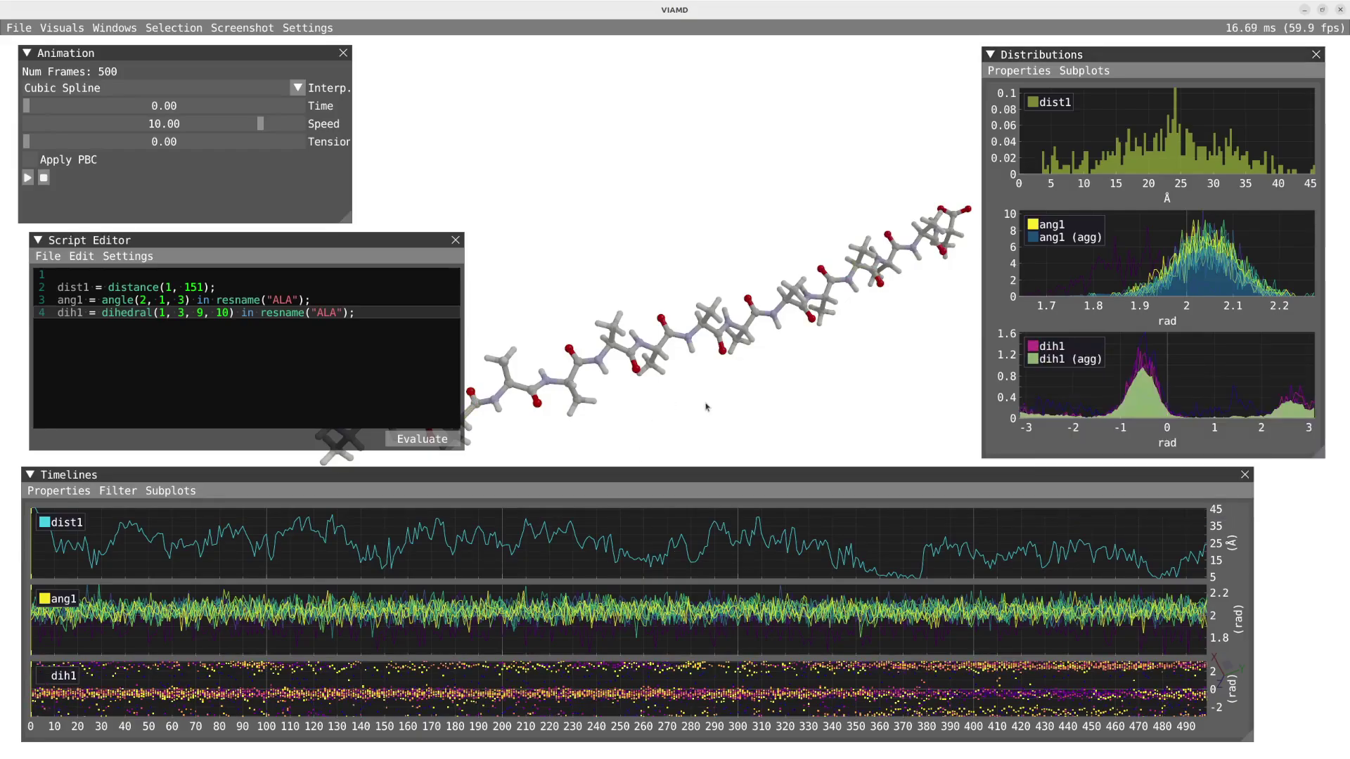
# Enable timeline filtering with a Temporal Window of extent 10 frames
pyautogui.click(116, 491)
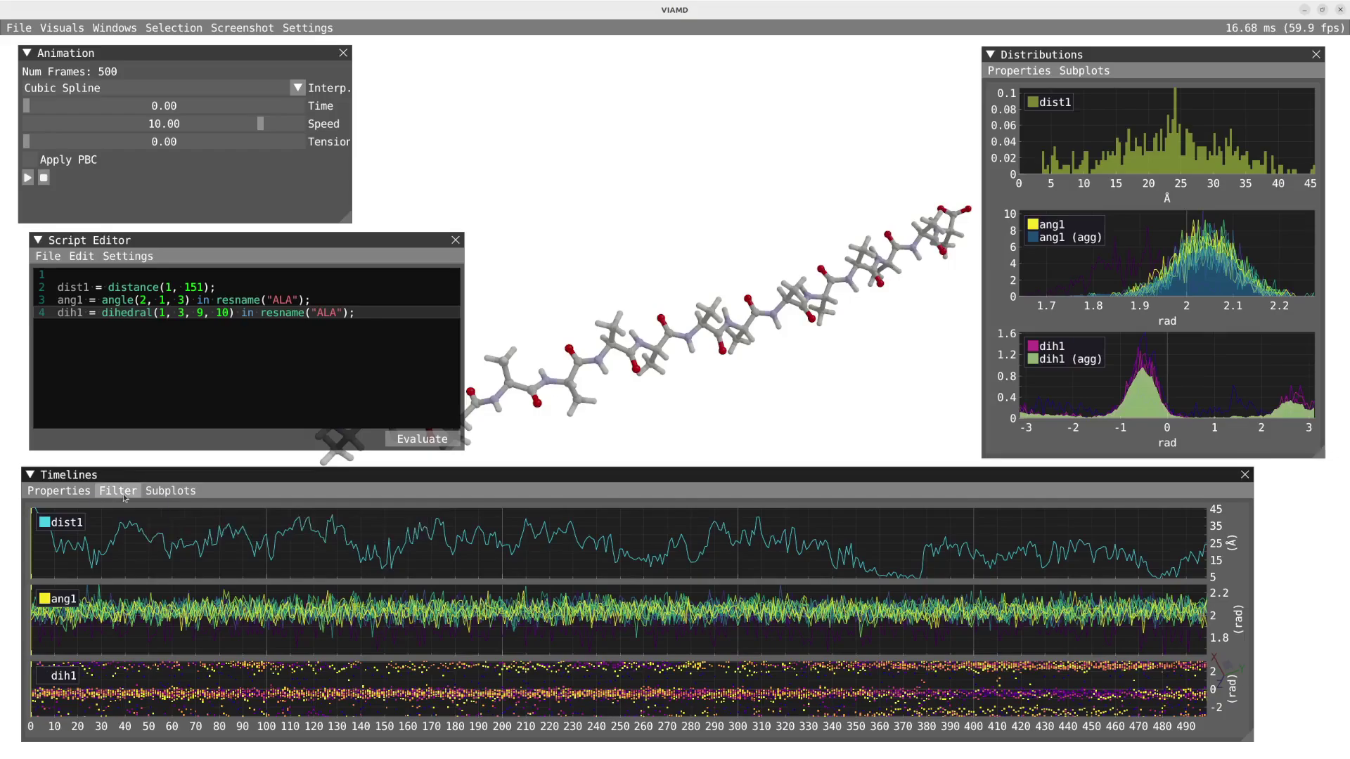
pyautogui.click(124, 513)
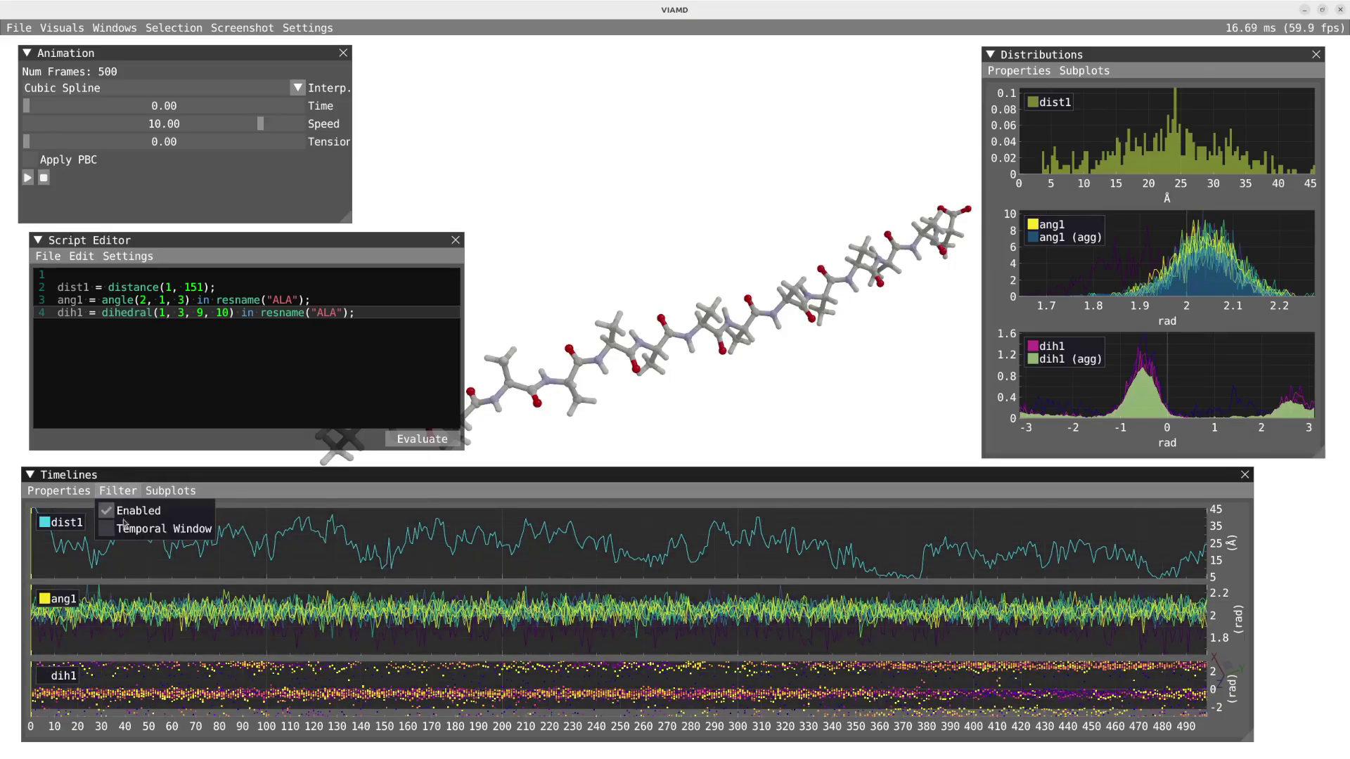
pyautogui.click(141, 537)
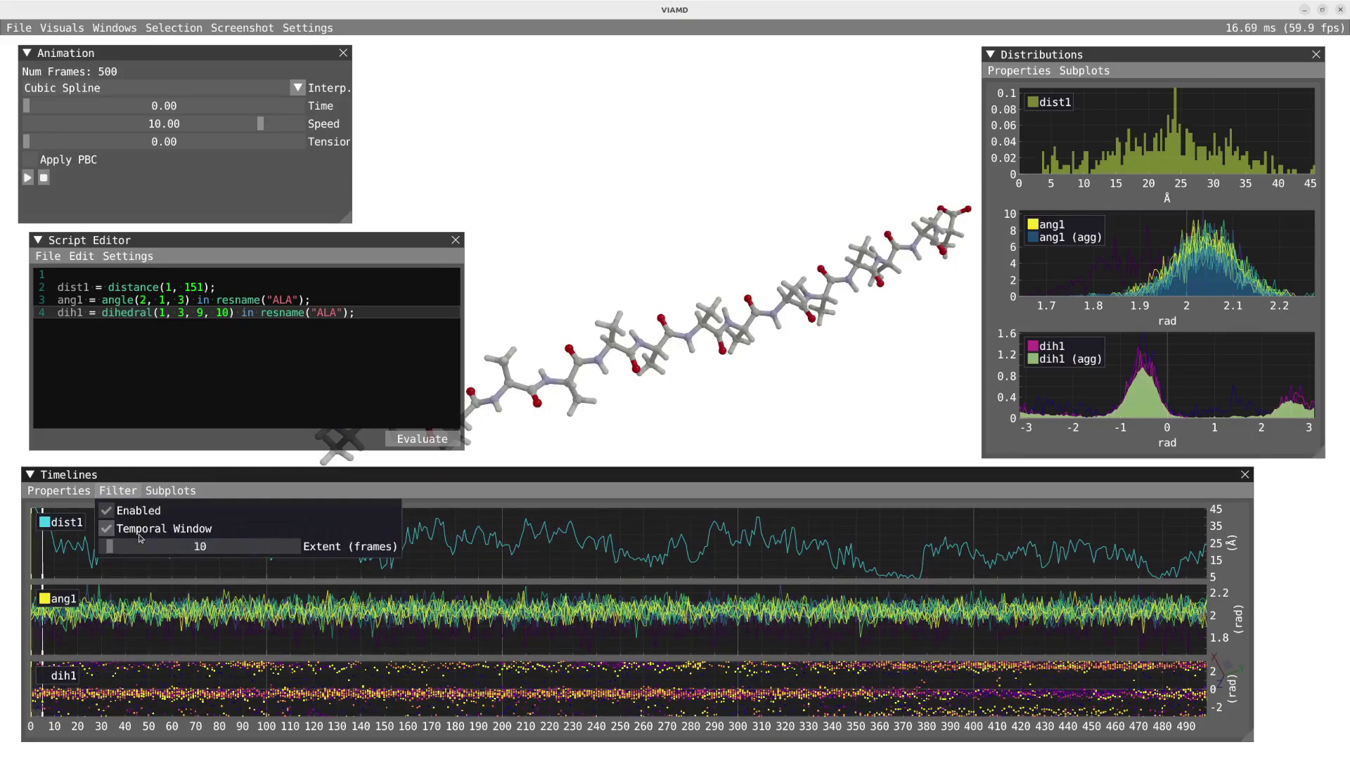
pyautogui.click(119, 576)
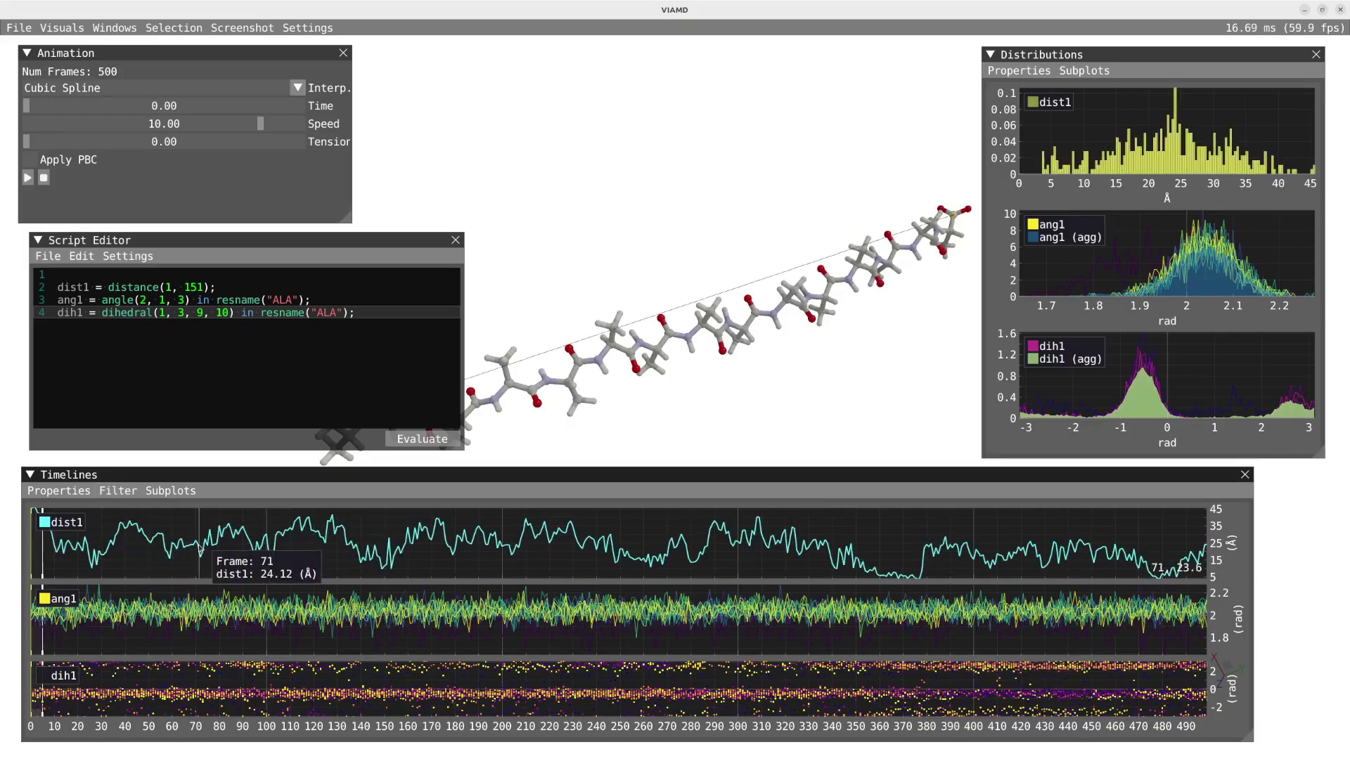
# Play the trajectory and pause it near frame 72
pyautogui.press('space')
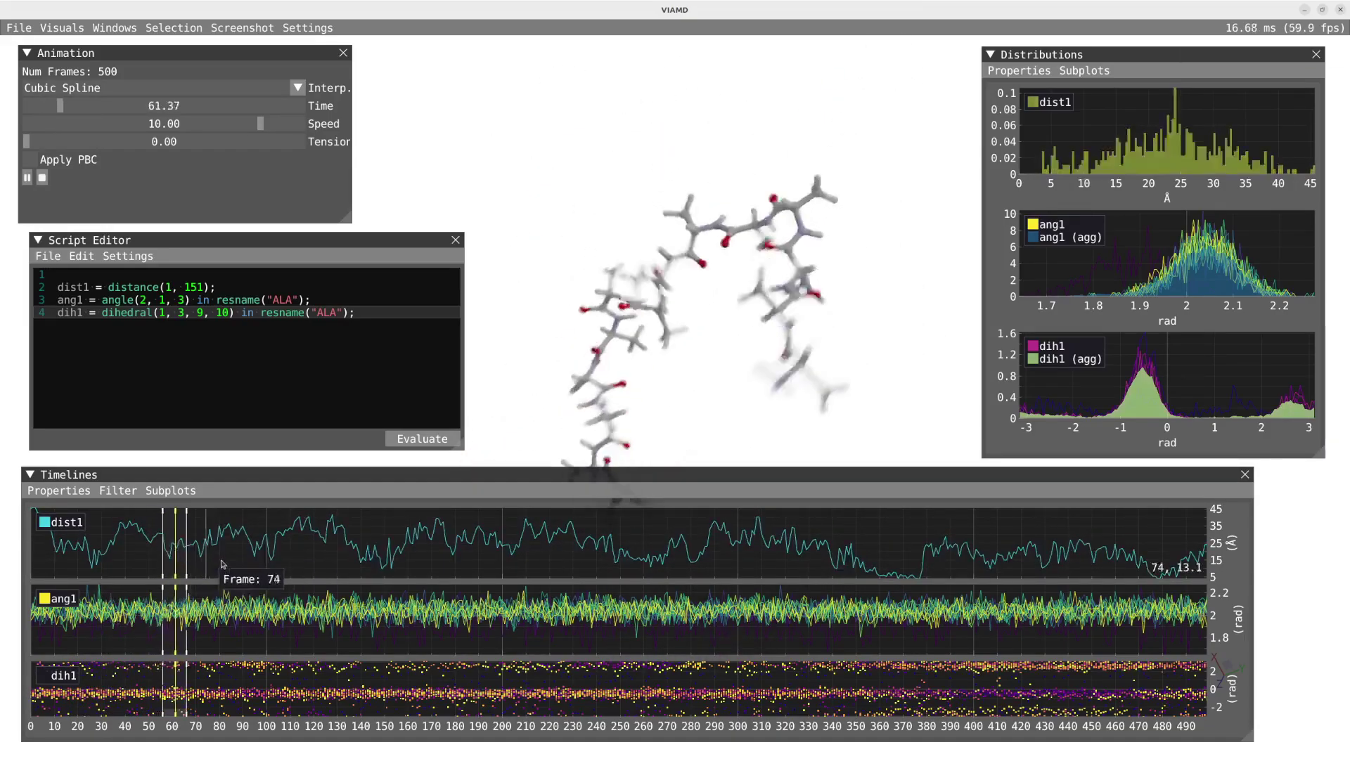
pyautogui.press('space')
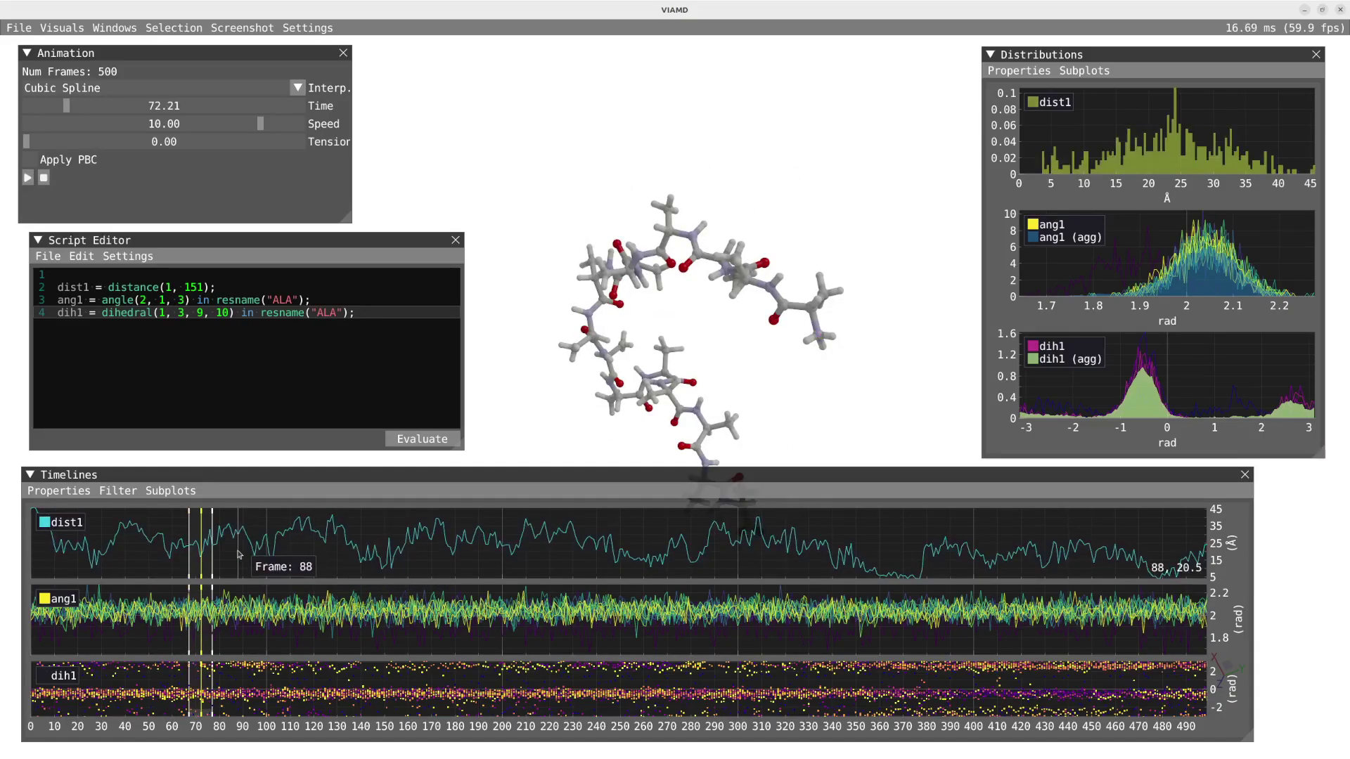
pyautogui.click(117, 490)
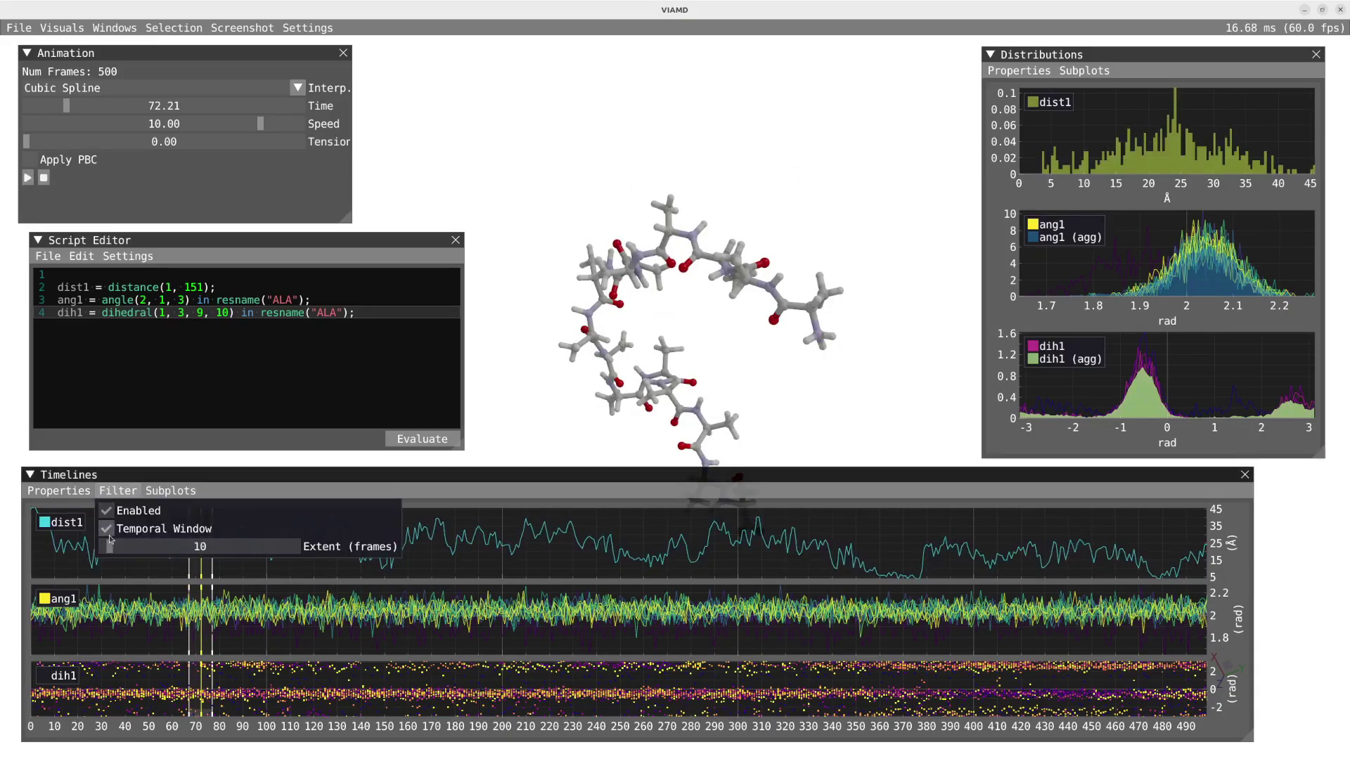
# Widen the temporal window extent to 36 frames and show the Distributions property list
pyautogui.moveTo(113, 547); pyautogui.dragTo(132, 558)
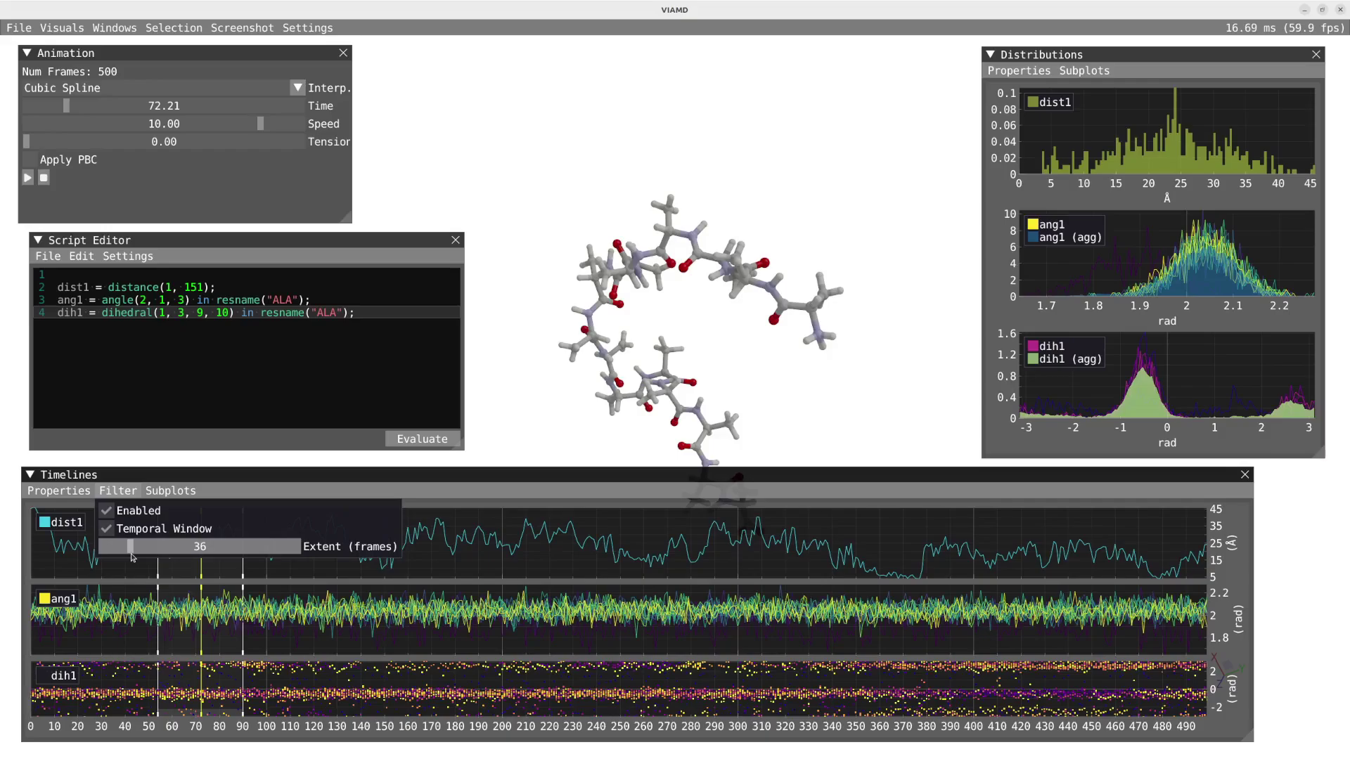
pyautogui.click(454, 577)
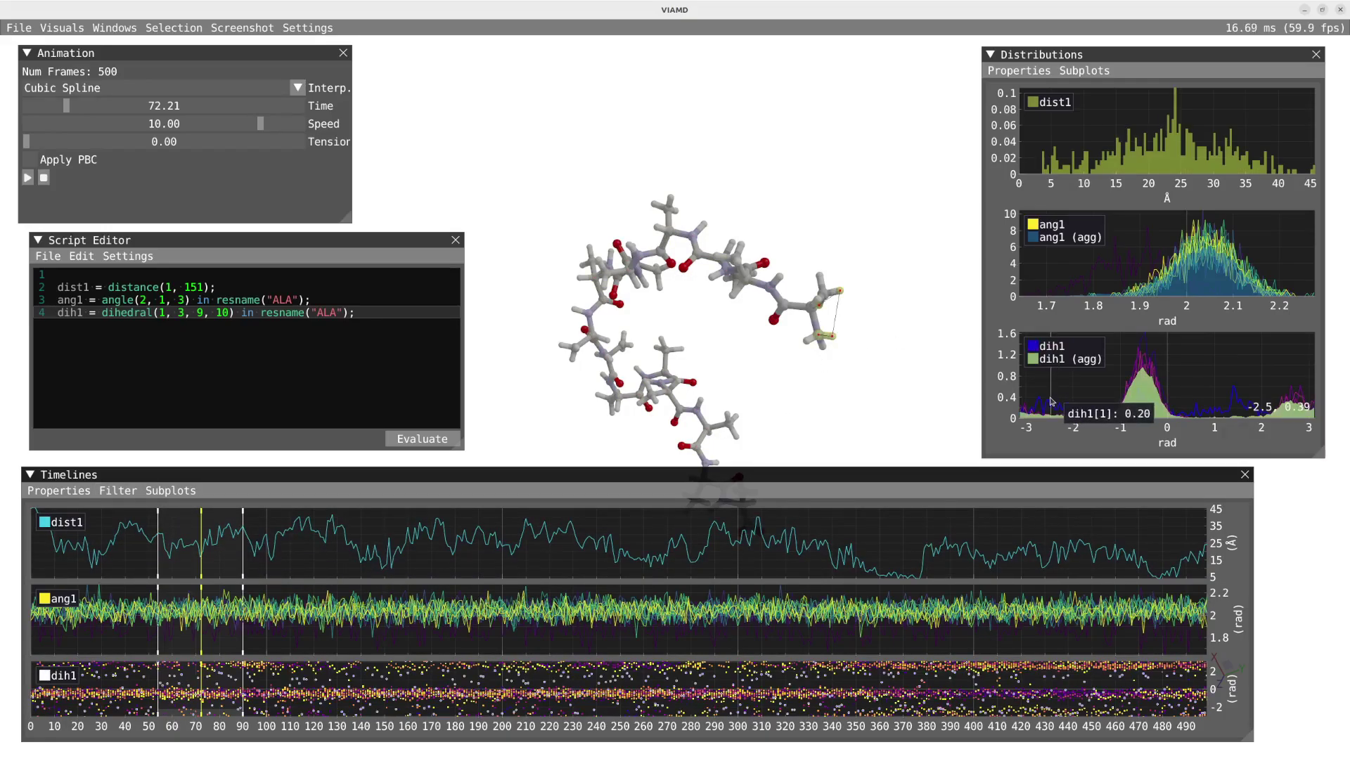
pyautogui.click(1017, 72)
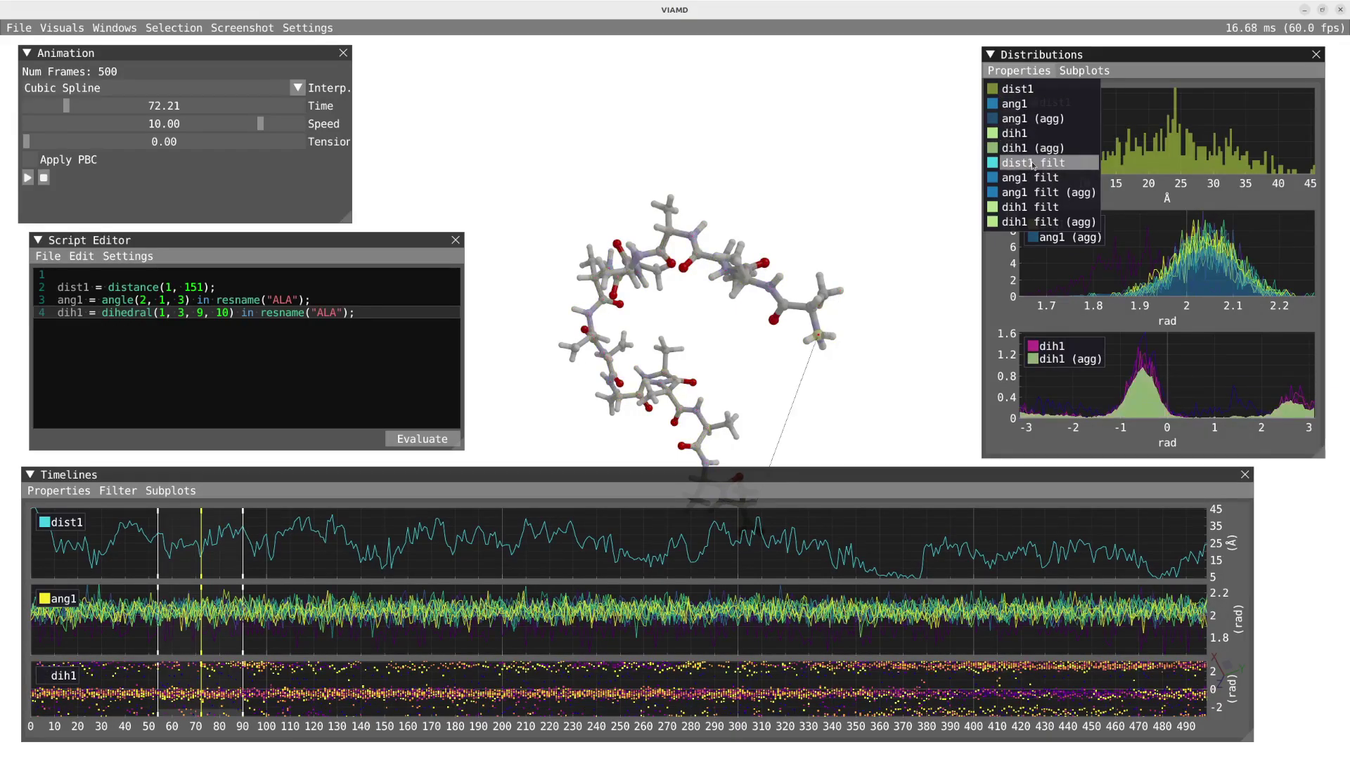
# Overlay dist1 filt onto the dist1 distribution histogram
pyautogui.moveTo(1032, 164); pyautogui.dragTo(1150, 124)
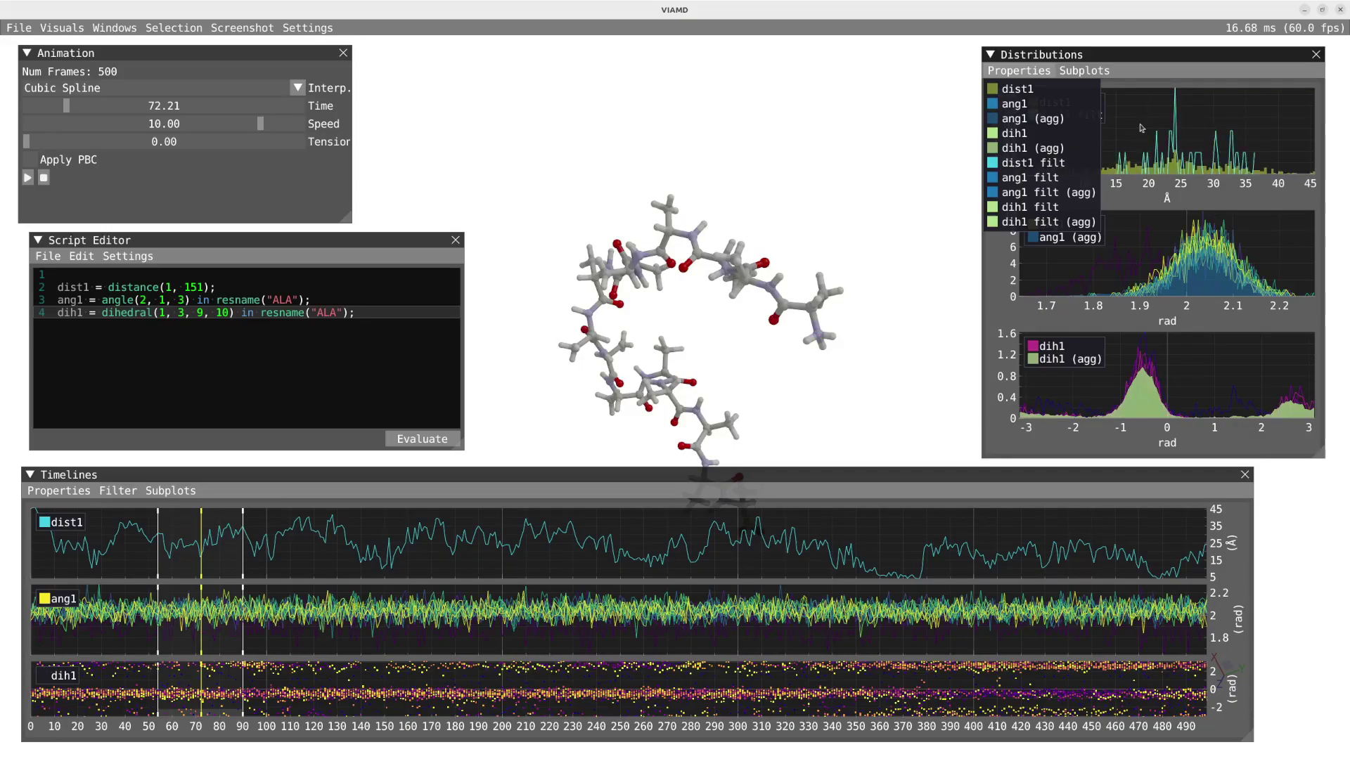
pyautogui.click(1142, 128)
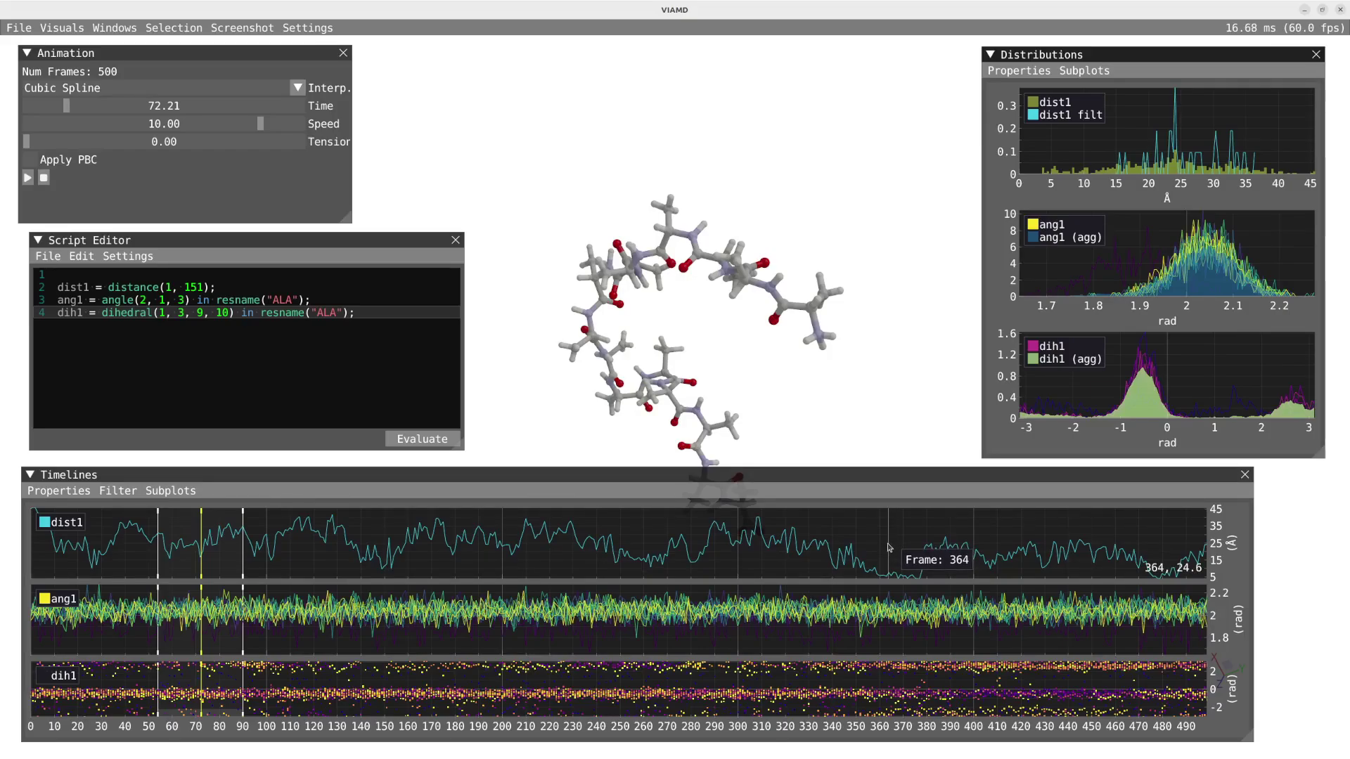
# Move the current time to about frame 365 and narrow the temporal window to 28 frames
pyautogui.moveTo(82, 289)
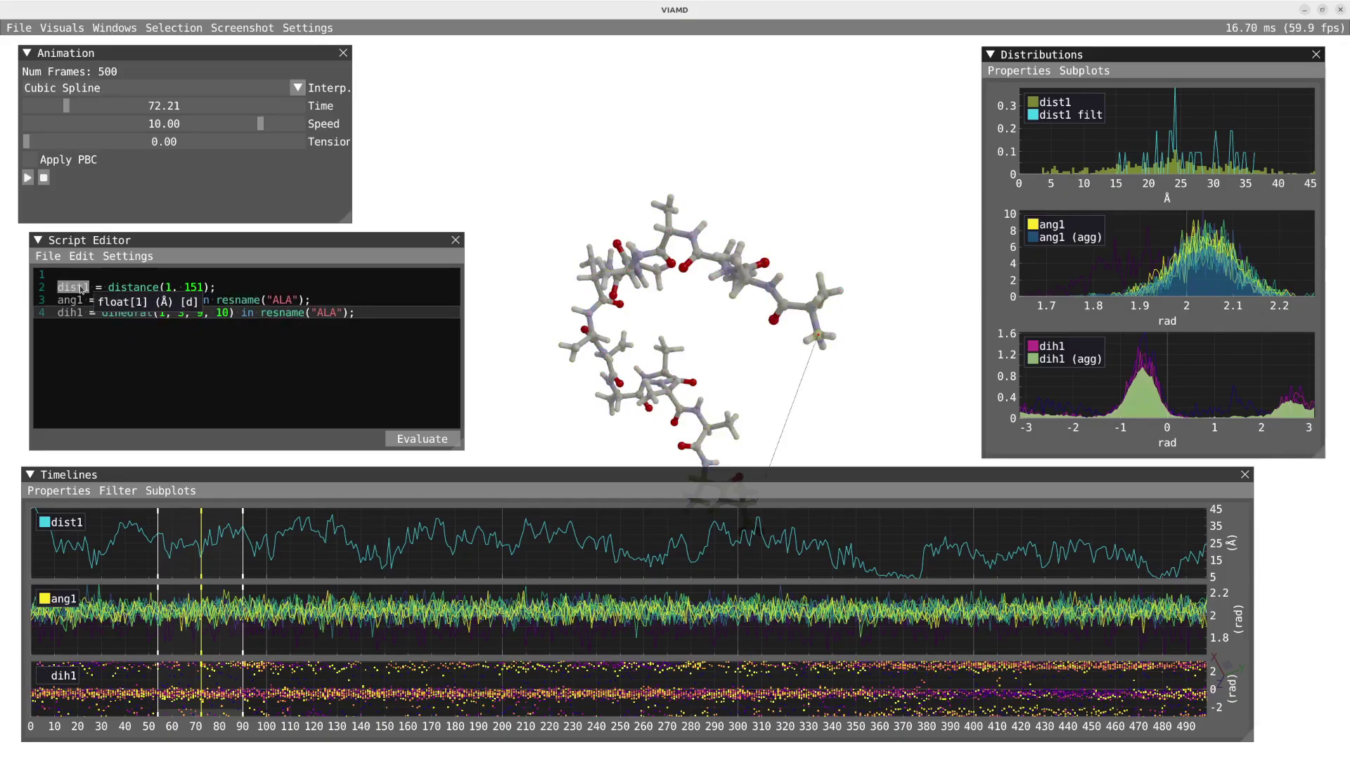
pyautogui.click(891, 551)
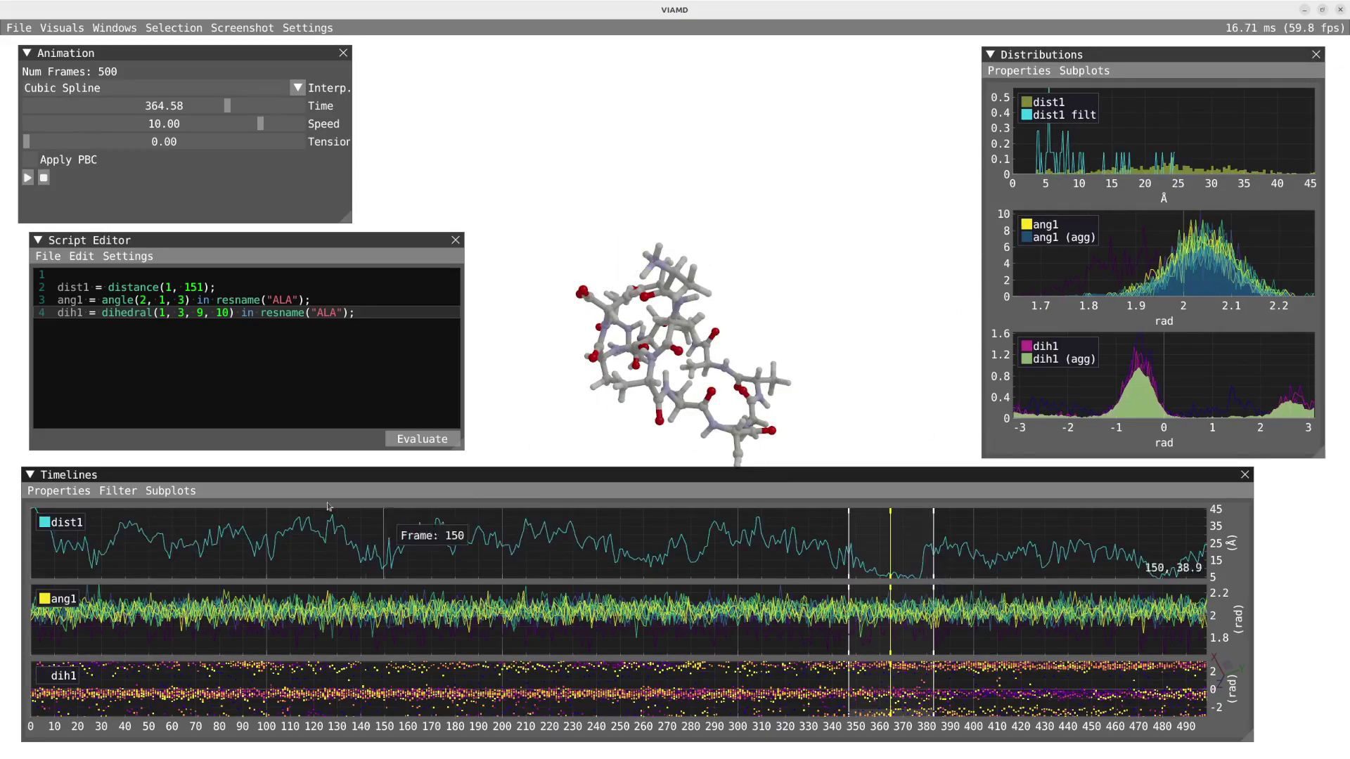
pyautogui.click(117, 491)
pyautogui.moveTo(130, 547); pyautogui.dragTo(124, 547)
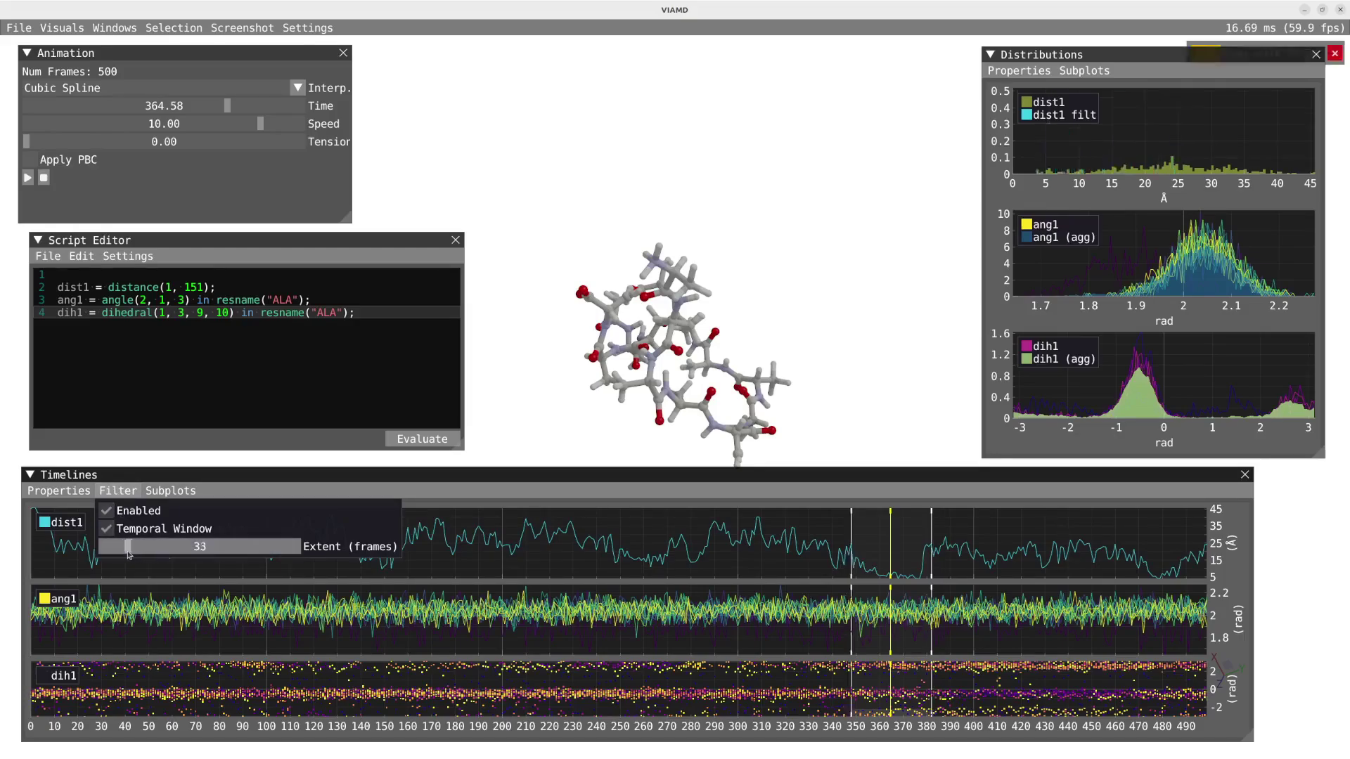